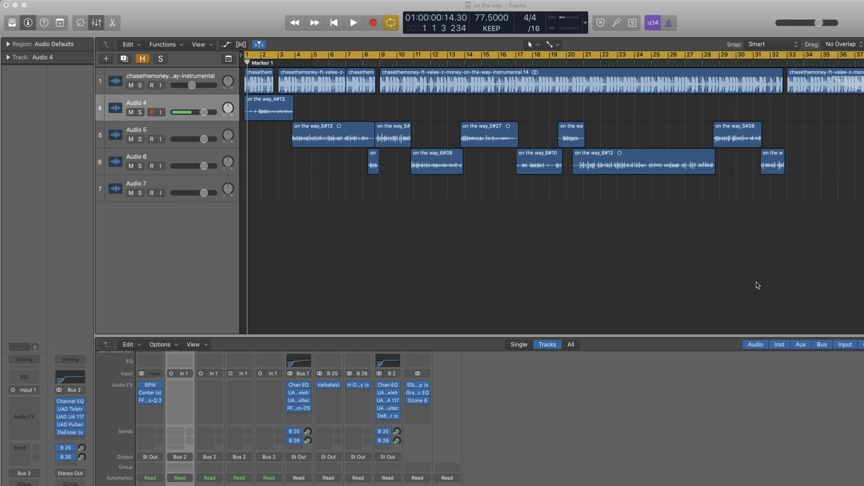
Step: Play the existing mix from the start through about bar 8 and stop playback
left_click(654, 242)
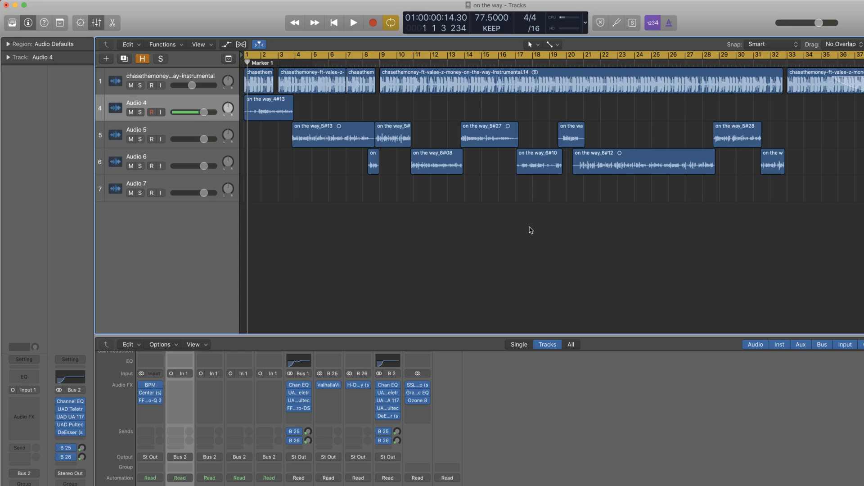
left_click(355, 28)
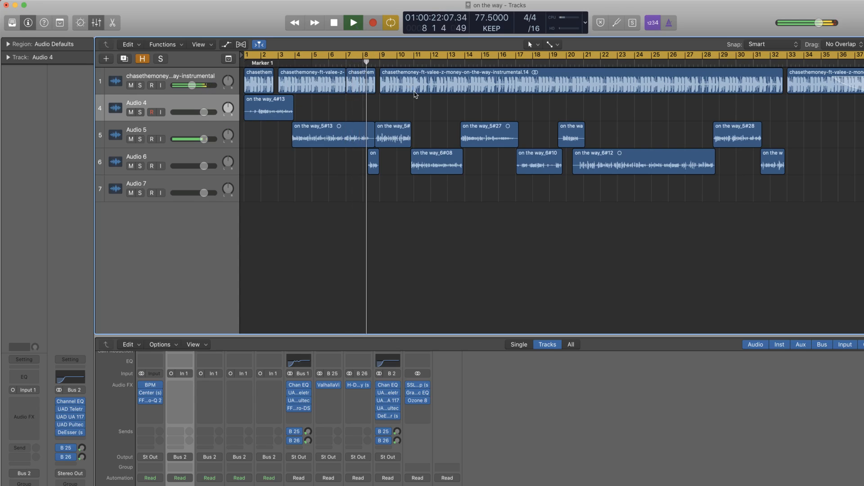
key("space")
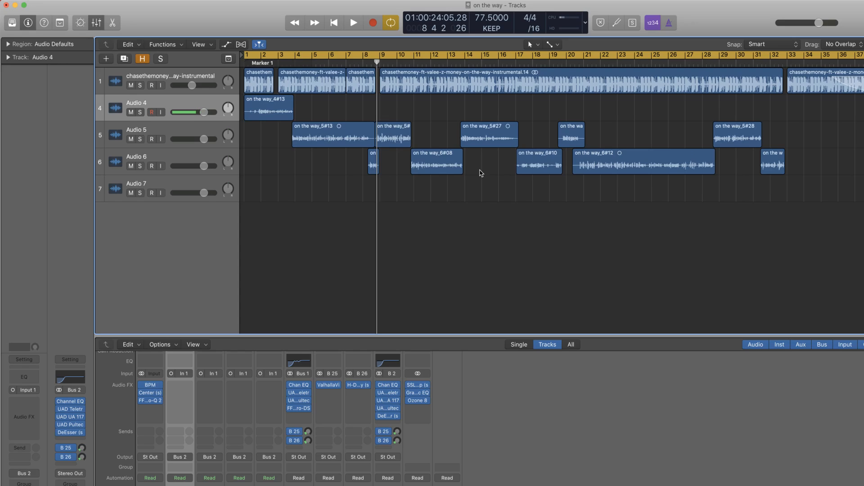
Step: Create a new project alternative named "on the way tutorial mix" without saving the changes to the current alternative
left_click(73, 1)
mouse_move(135, 111)
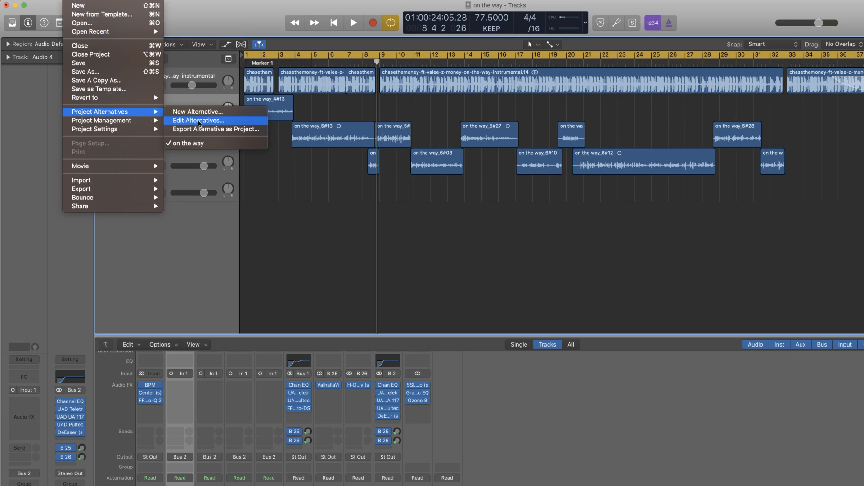
left_click(227, 116)
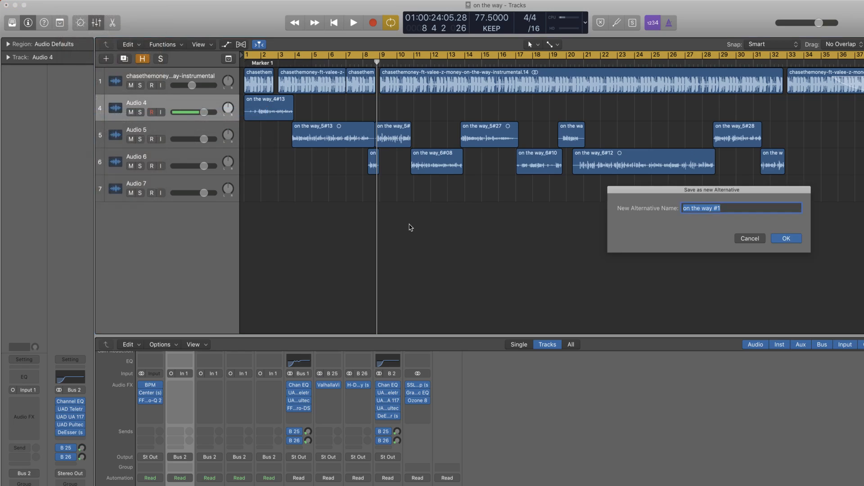
left_click(751, 208)
key("BackSpace")
key("BackSpace")
type("tutorial mix")
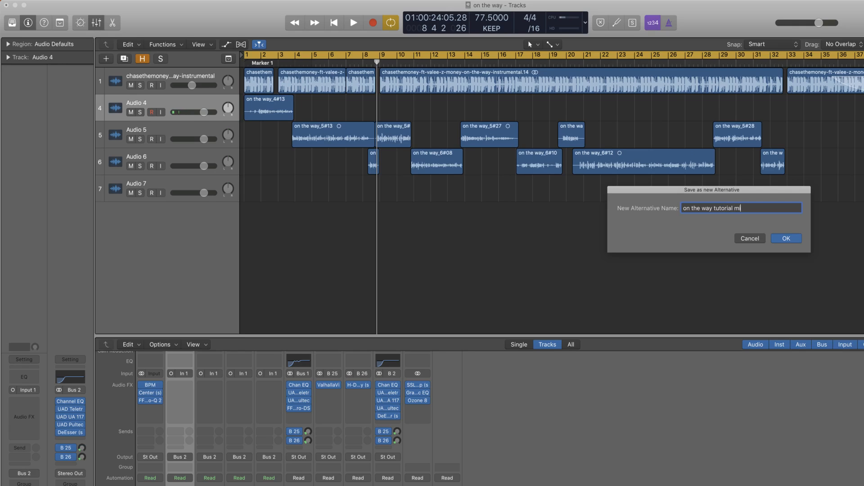
key("Return")
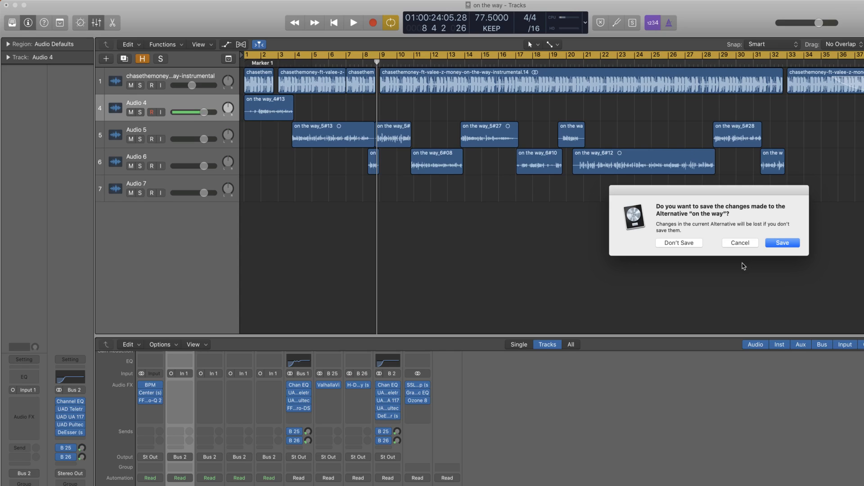
left_click(687, 247)
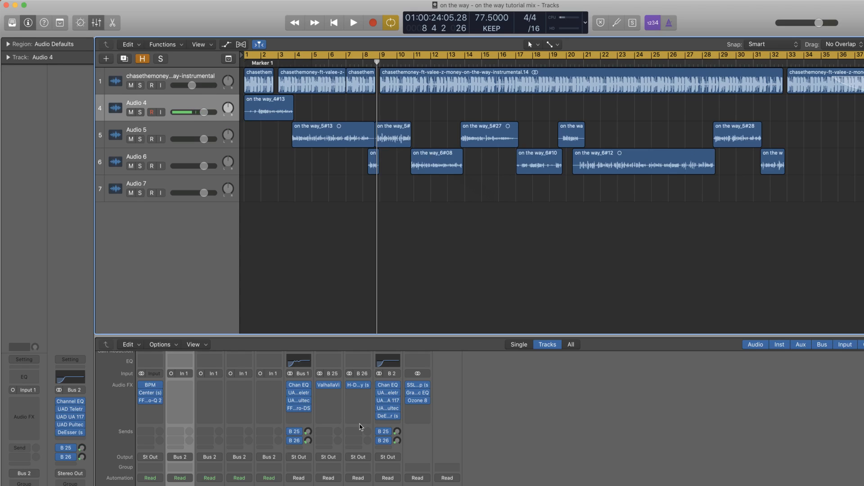
Step: Select all channel strips in the mixer, reset them, and save the project
scroll(376, 436, "up", 3)
scroll(376, 436, "down", 1)
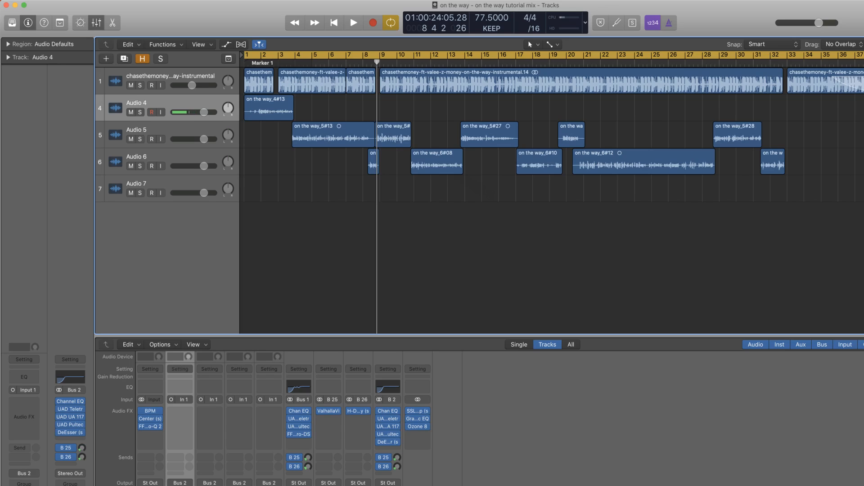
left_click(150, 484, "shift")
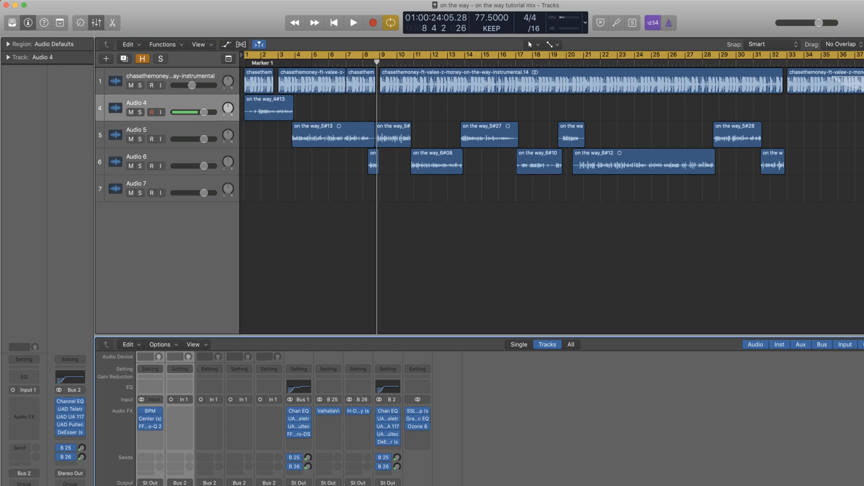
left_click(149, 484)
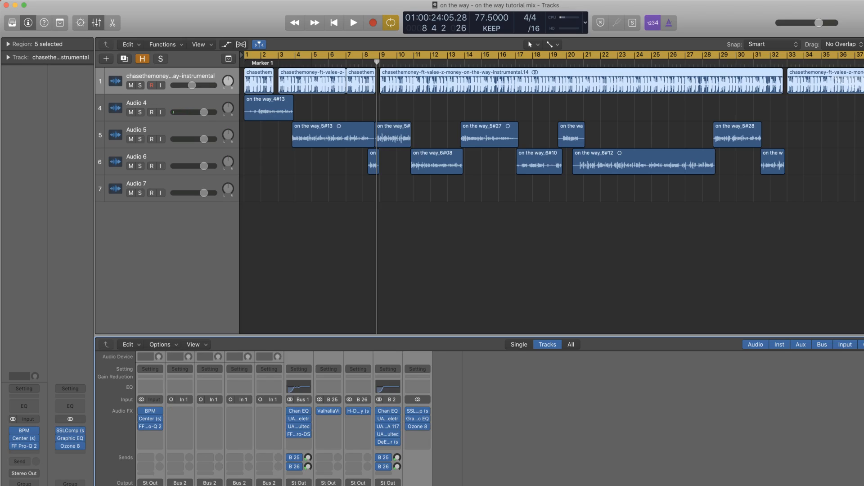
left_click(422, 371)
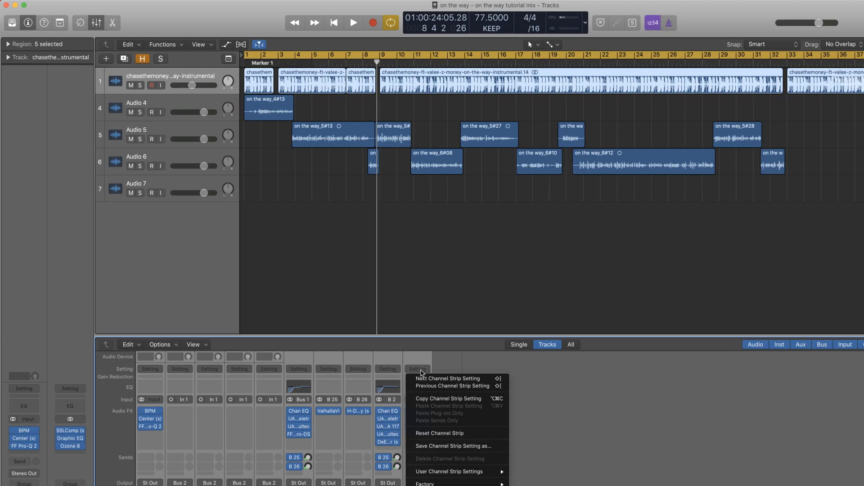
left_click(440, 433)
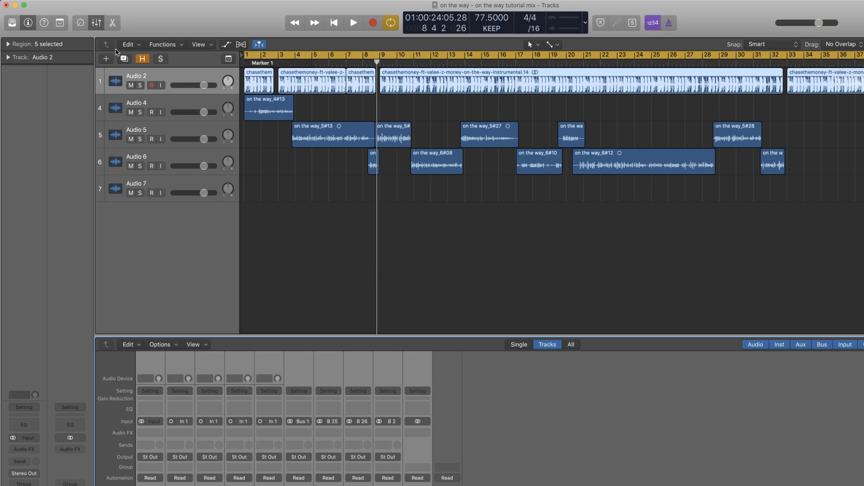
left_click(72, 0)
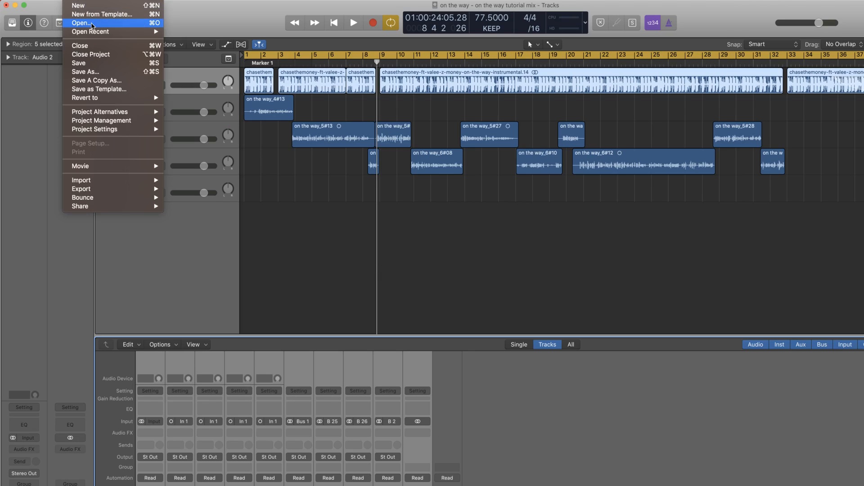
left_click(111, 65)
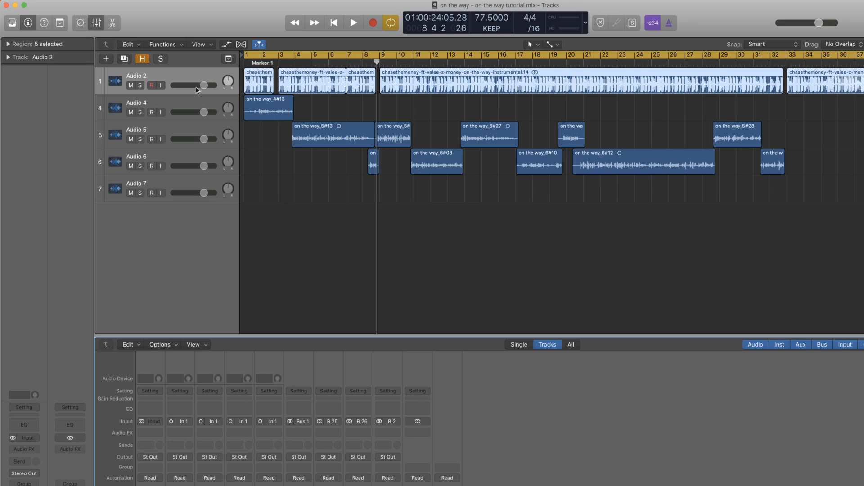
Step: Play the reset mix from the beginning, stop it, and return the playhead to the start
left_click(335, 25)
left_click(353, 25)
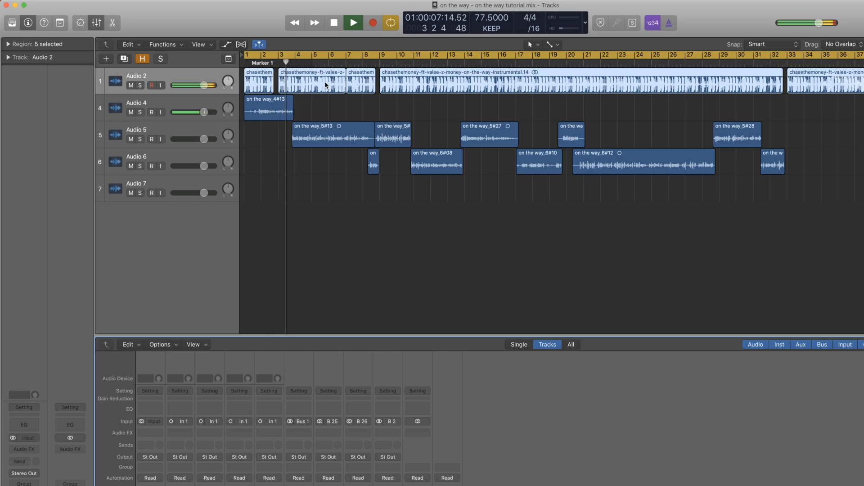
left_click(337, 23)
left_click(338, 23)
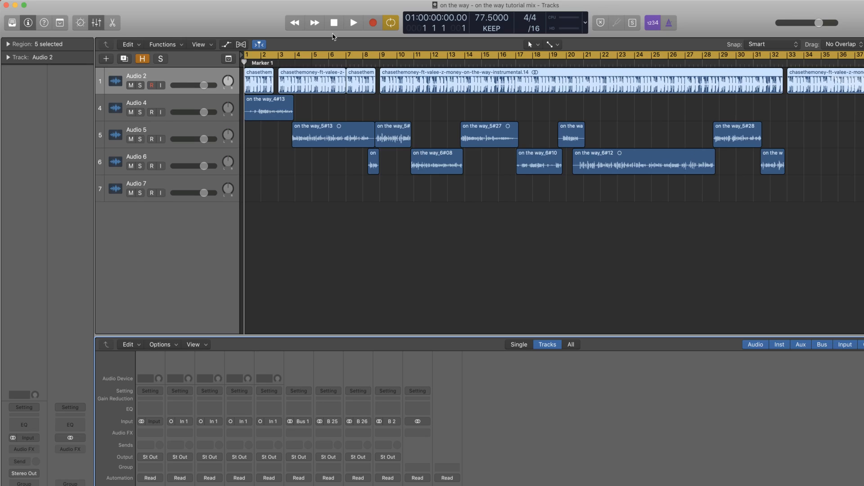
left_click(334, 27)
left_click(339, 25)
Step: Turn off cycle mode and select the Audio 4 track
left_click(353, 56)
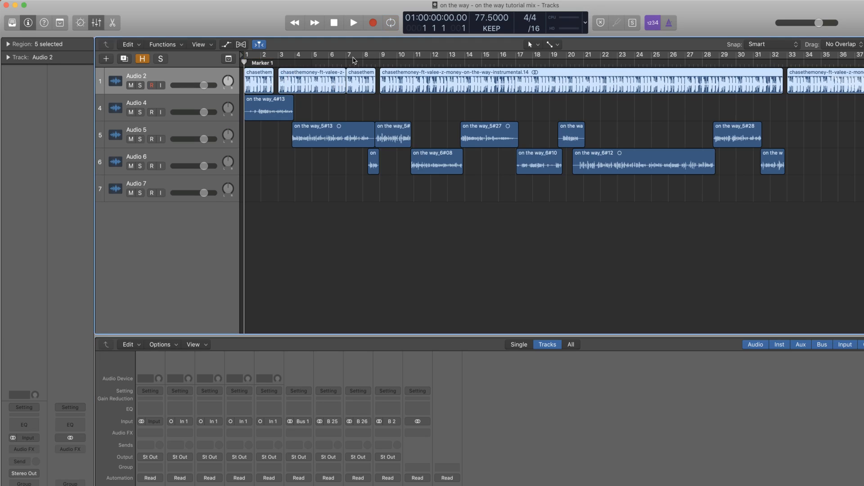
left_click(327, 177)
left_click(196, 108)
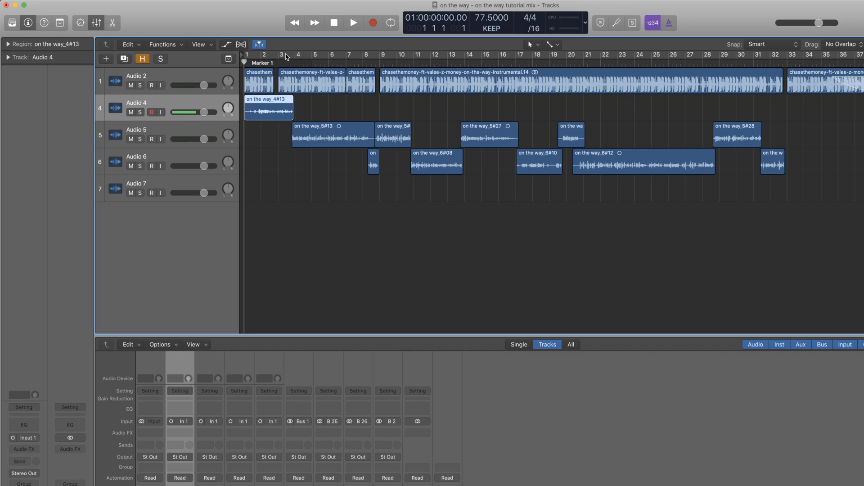
Step: Listen to the Audio 4 track soloed from bar 2, stop playback, and turn its solo off
left_click(261, 63)
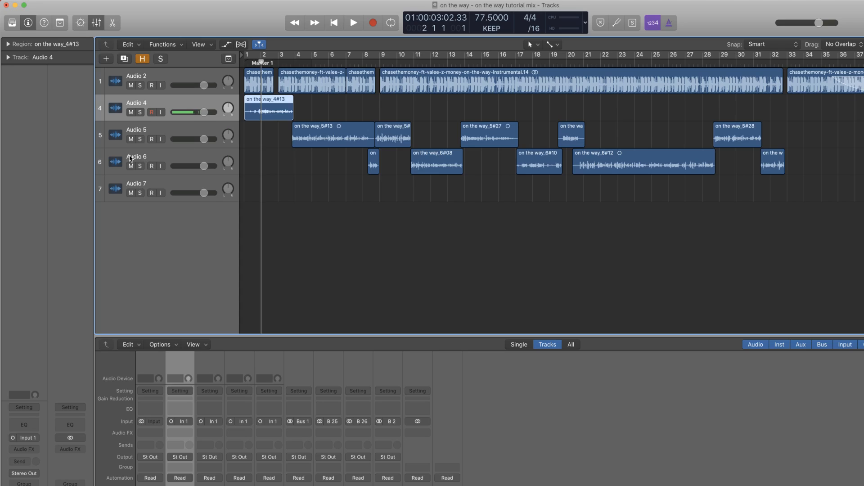
left_click(142, 113)
key("space")
key("space")
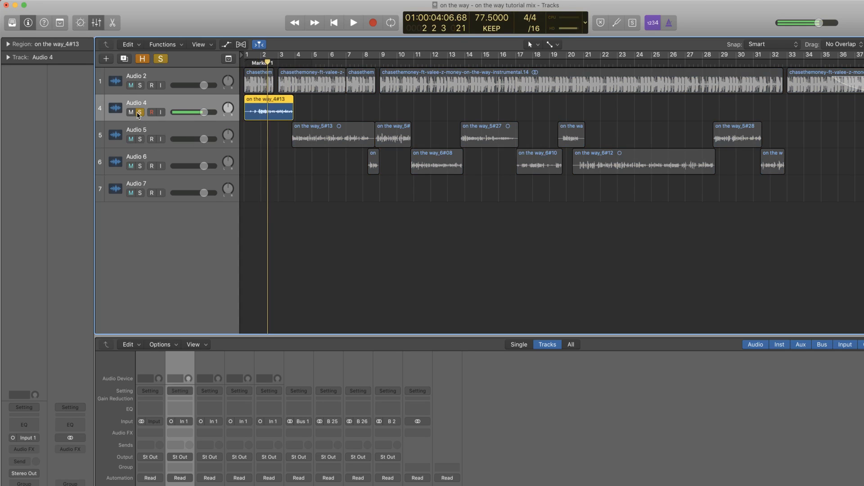
left_click(140, 113)
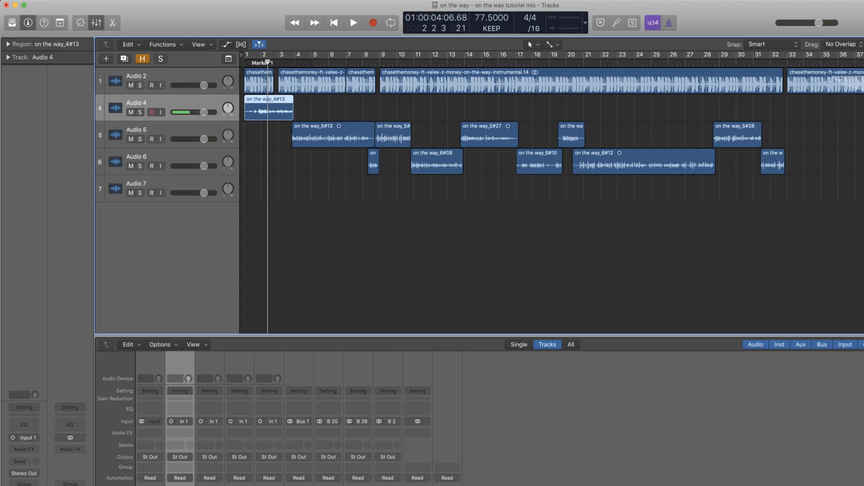
Step: Bring the Console and its Analog 1 Manley VOXBOX window into view for inspection, and move both back off screen
left_click_drag(862, 211, 616, 75)
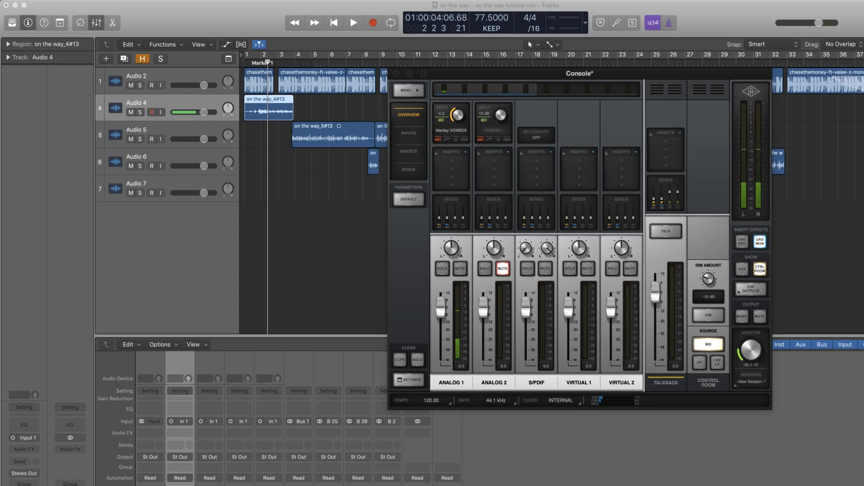
left_click_drag(863, 72, 483, 260)
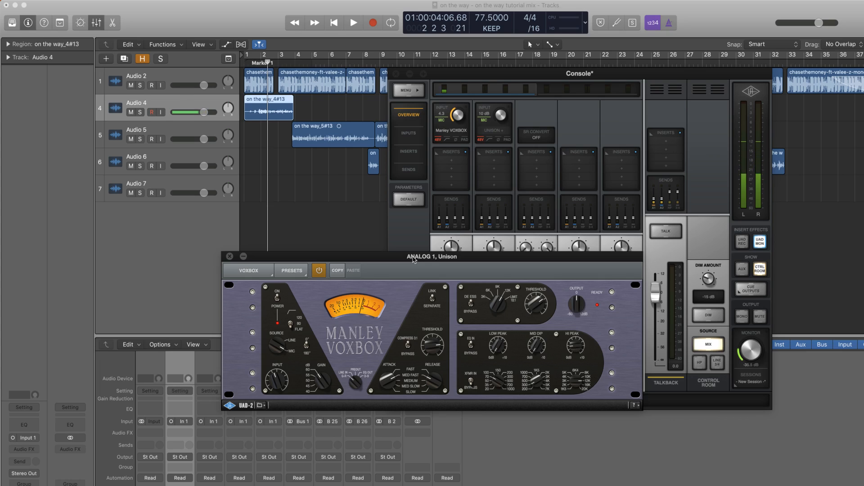
left_click_drag(414, 261, 862, 342)
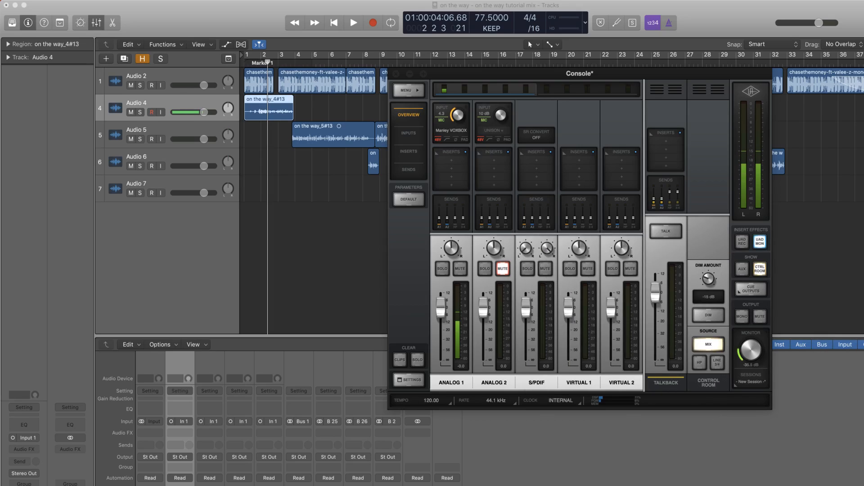
left_click_drag(621, 76, 861, 484)
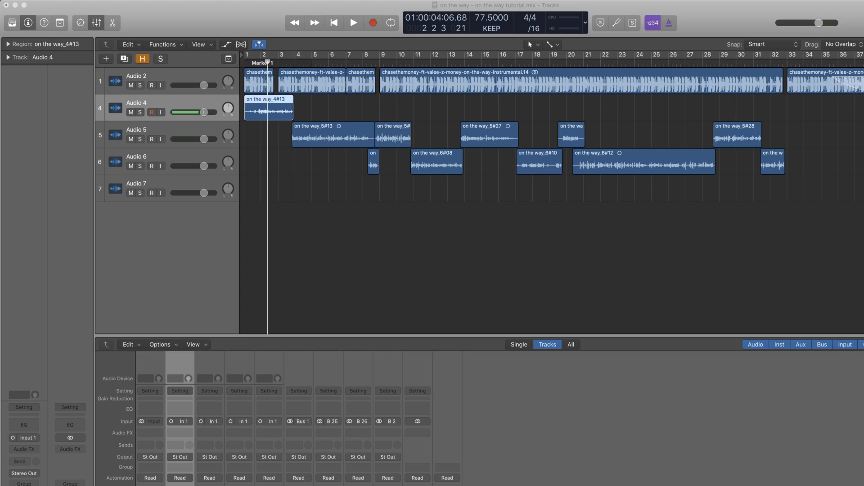
Step: Deselect the Audio 4 region, play a short soloed passage of the track within bar 2, and unsolo it
left_click(518, 235)
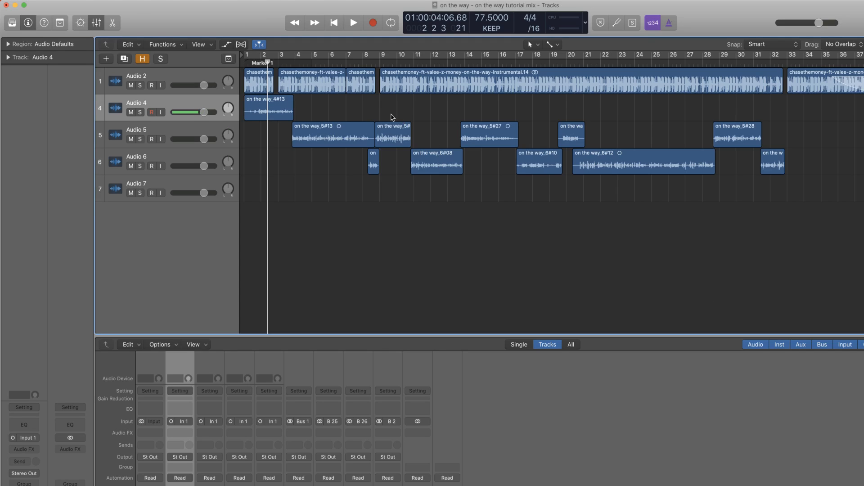
key("super+Right")
key("super+Right")
key("super+Right")
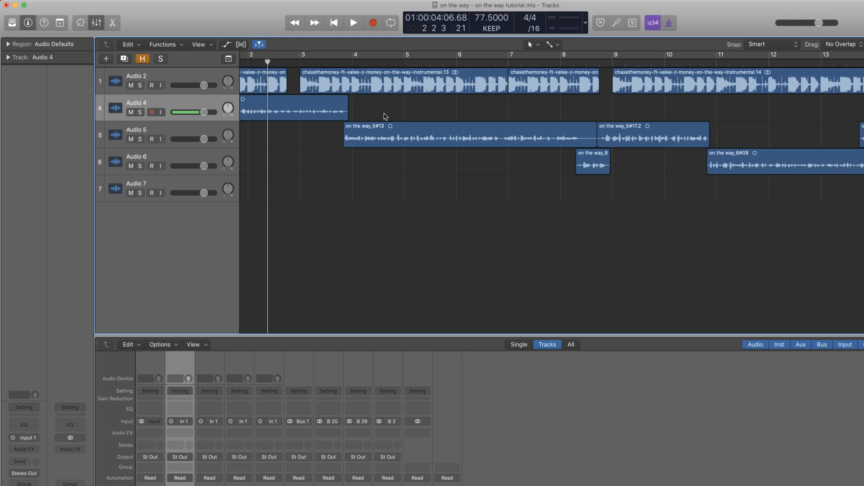
scroll(360, 113, "left", 3)
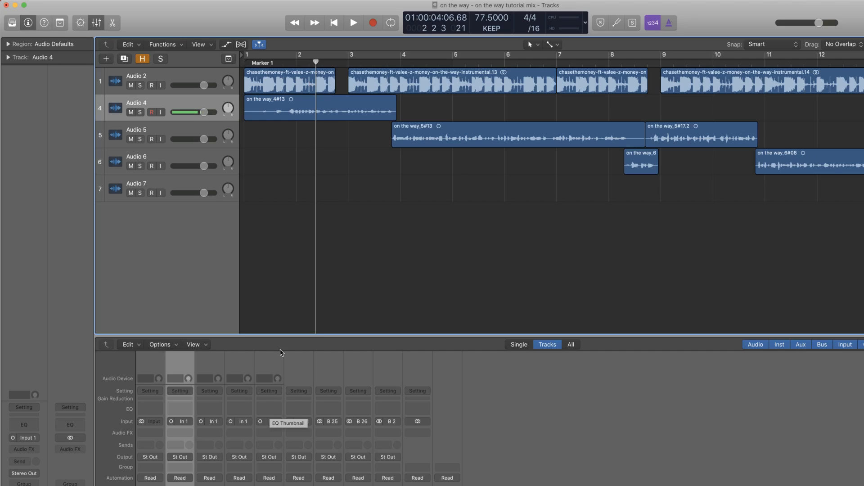
left_click(139, 113)
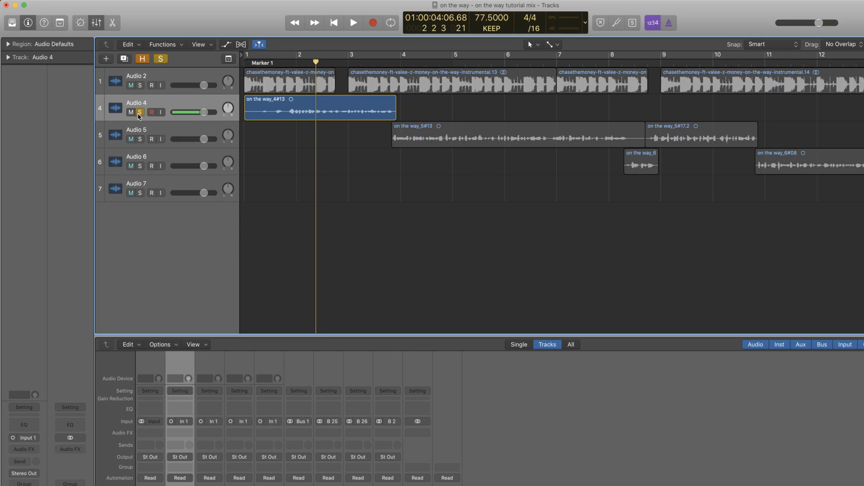
key("space")
key("space")
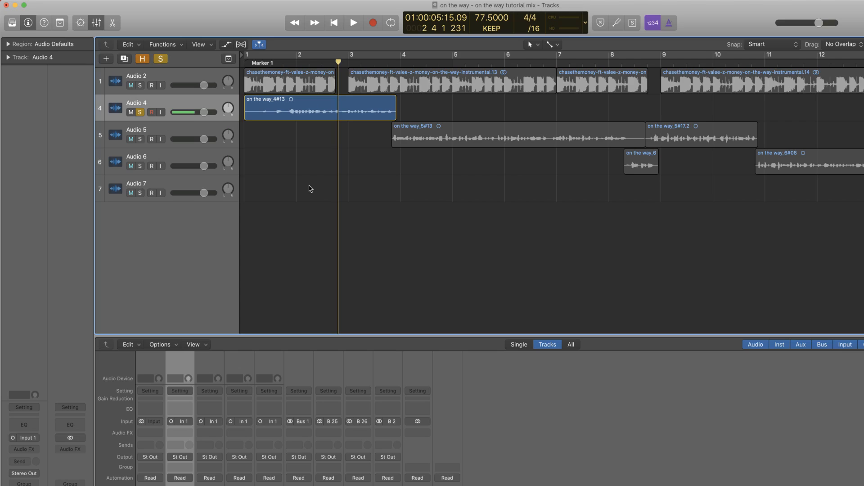
left_click(141, 113)
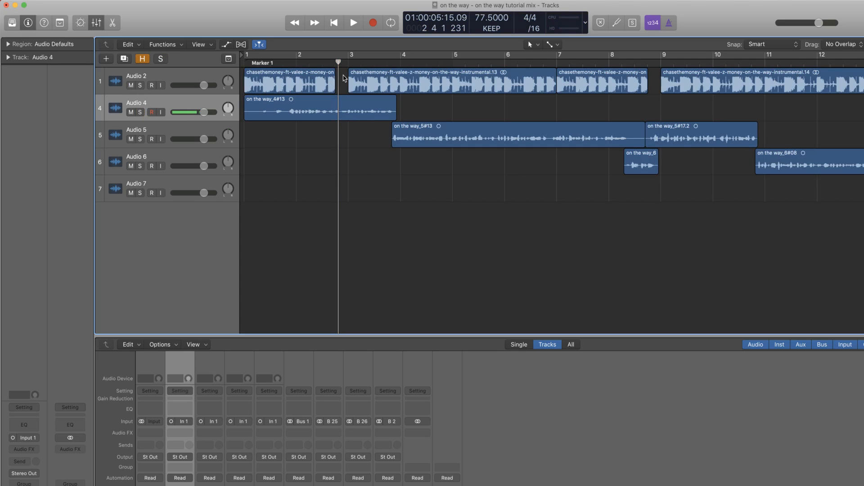
Step: Move the playhead to bar 3, insert a Channel EQ on Audio 4, and place its window below the vocal tracks
left_click(374, 60)
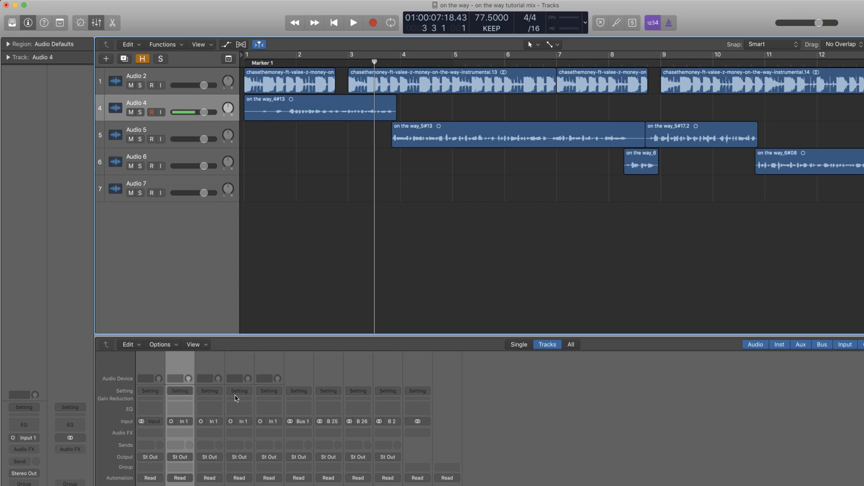
left_click(183, 410)
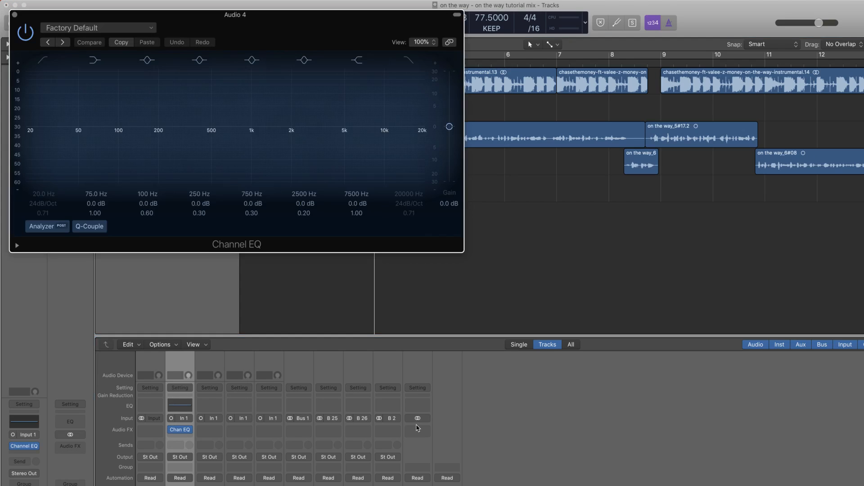
left_click_drag(295, 35, 578, 229)
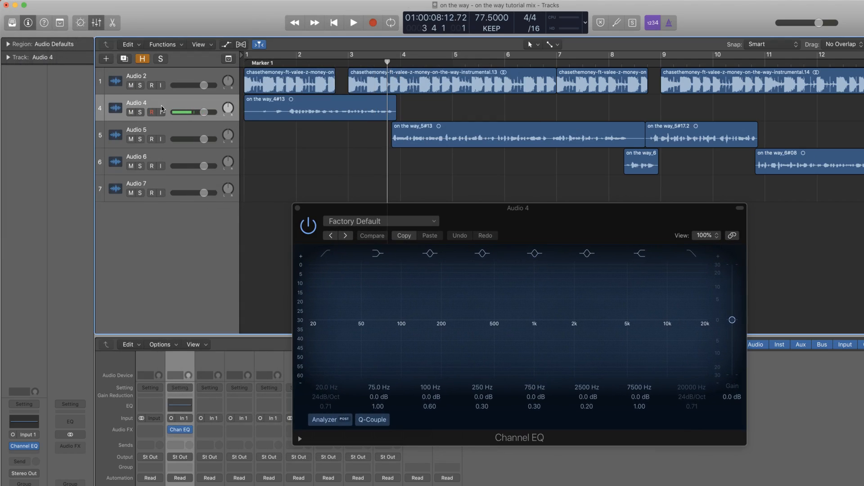
Step: Mute the Audio 2 instrumental track, play a short passage of the vocals from late in bar 3, and stop playback
left_click(130, 85)
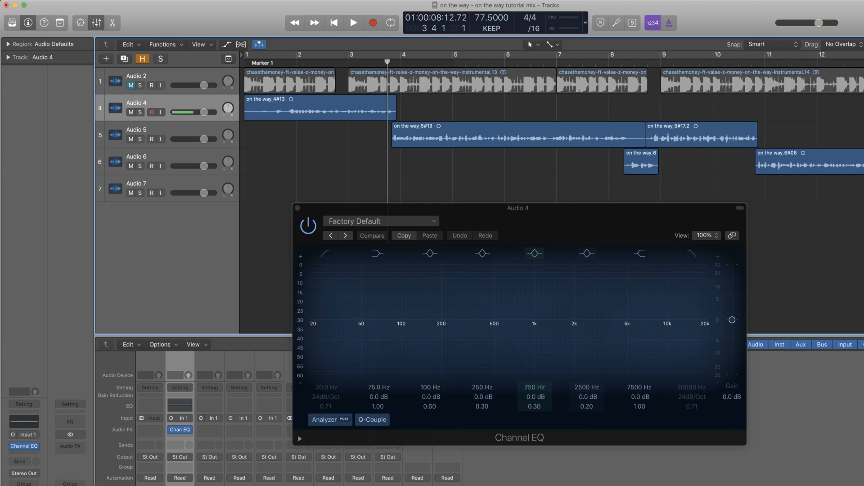
key("space")
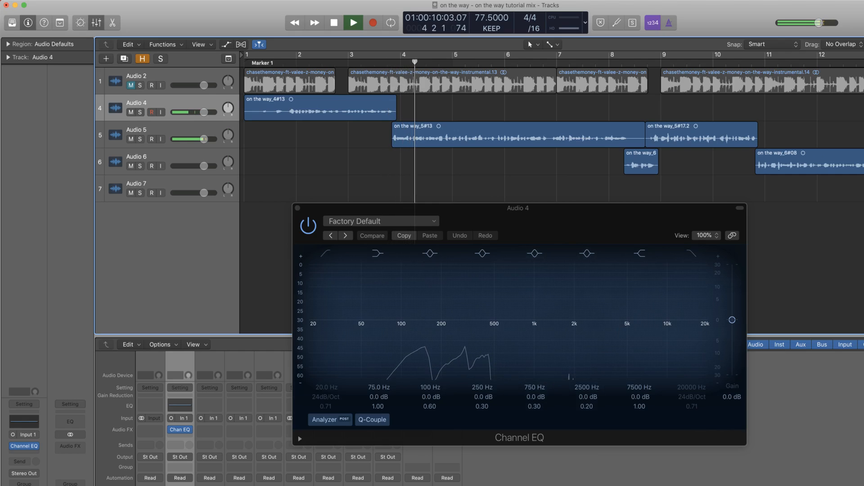
key("space")
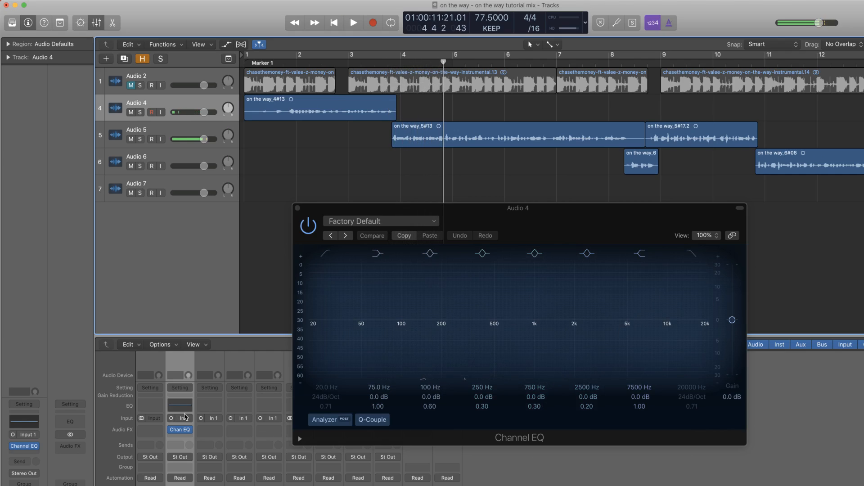
Step: Close the Channel EQ window and remove the Channel EQ from Audio 4
left_click(297, 208)
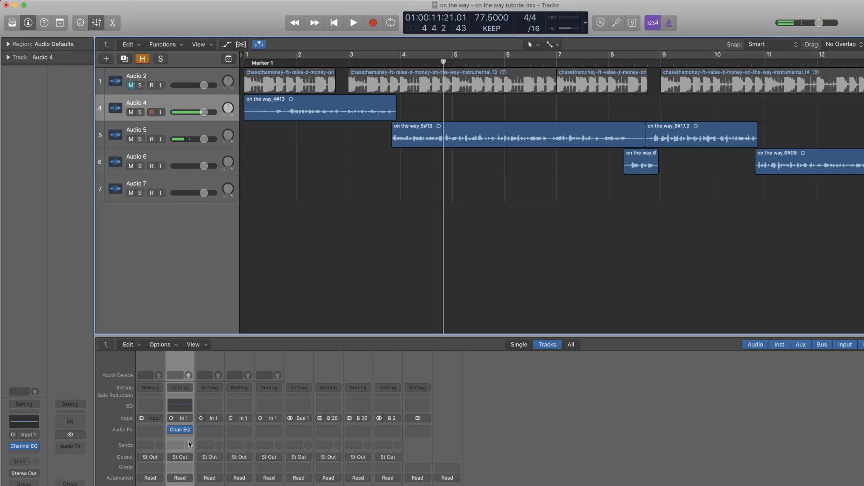
left_click(189, 431)
left_click(273, 475)
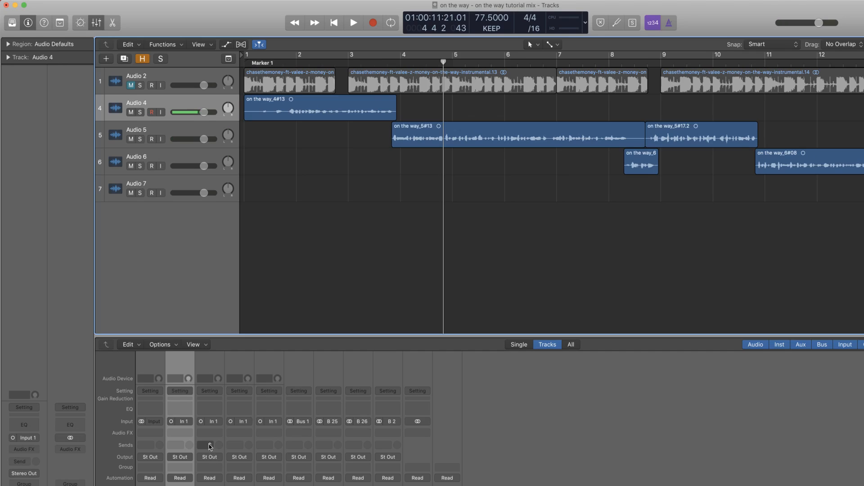
left_click(186, 458)
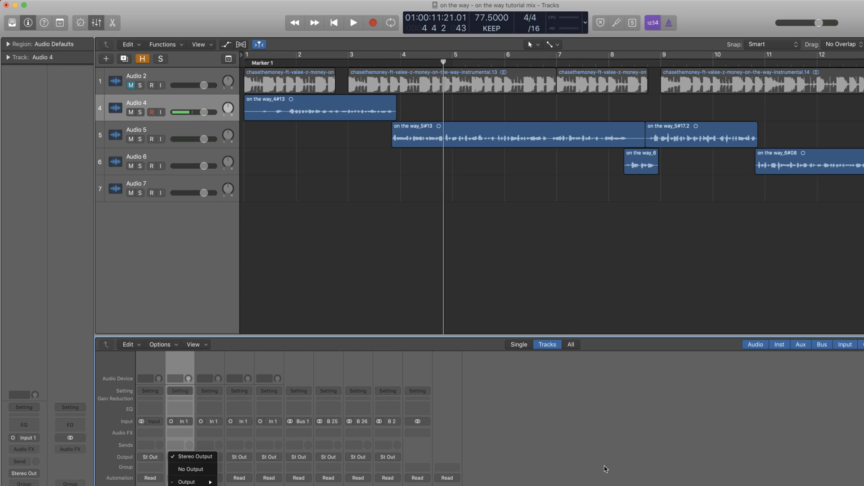
left_click(508, 357)
scroll(511, 425, "down", 1)
scroll(512, 429, "up", 1)
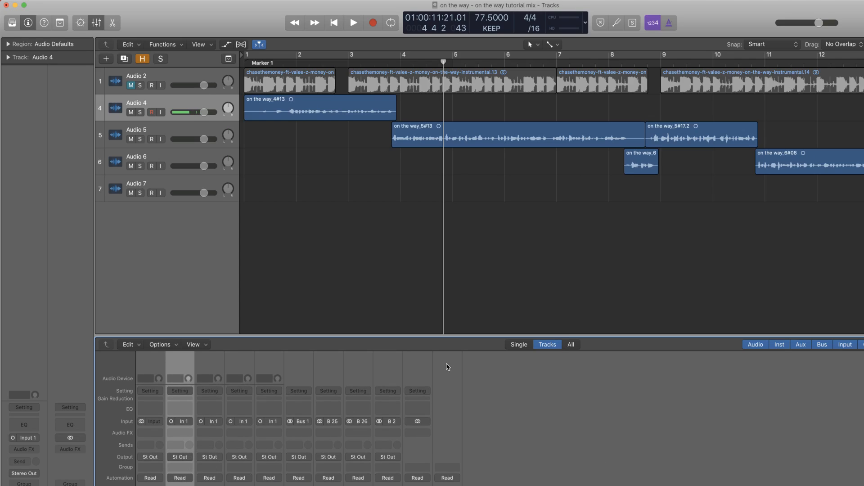
left_click_drag(450, 337, 452, 339)
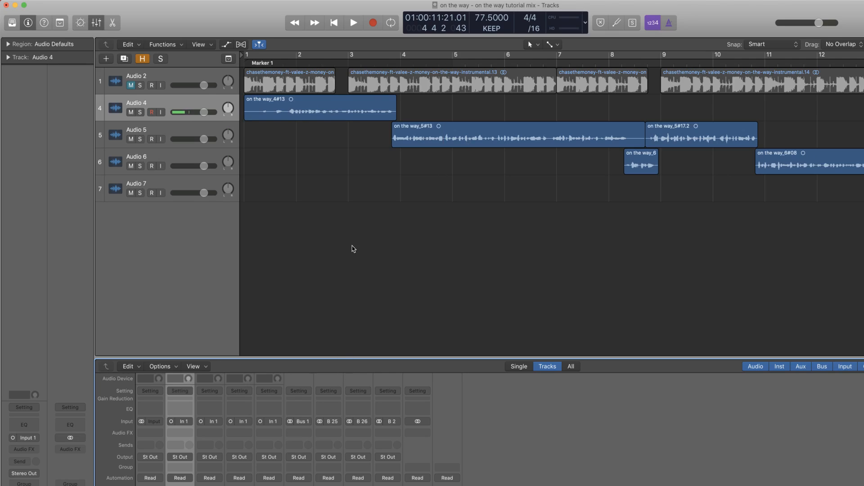
Step: Hide the docked mixer, open the Mixer in its own window, and place it over the middle of the arrangement
left_click(96, 22)
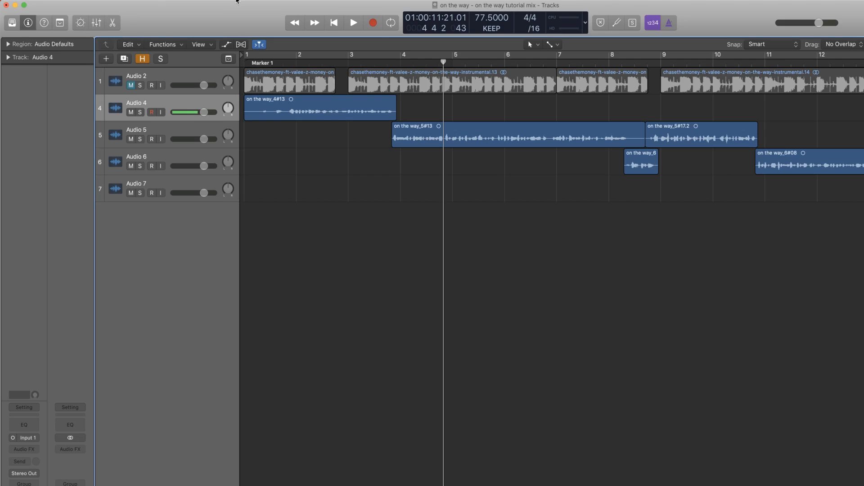
left_click(238, 1)
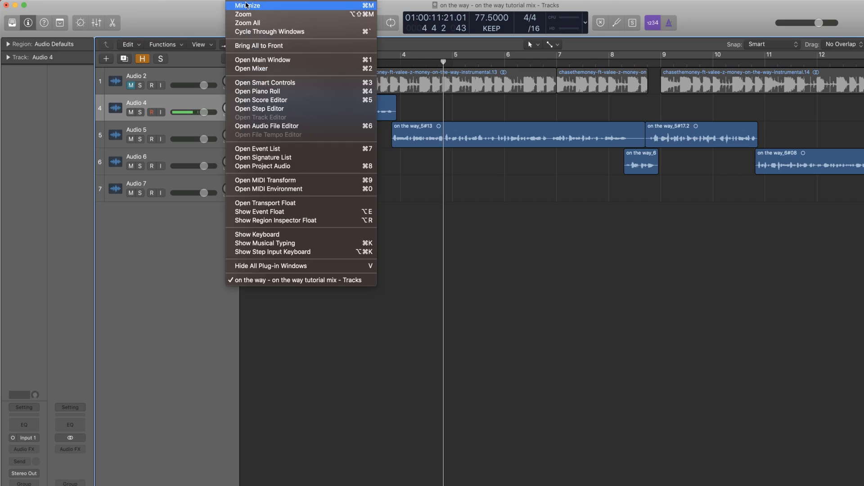
left_click(279, 68)
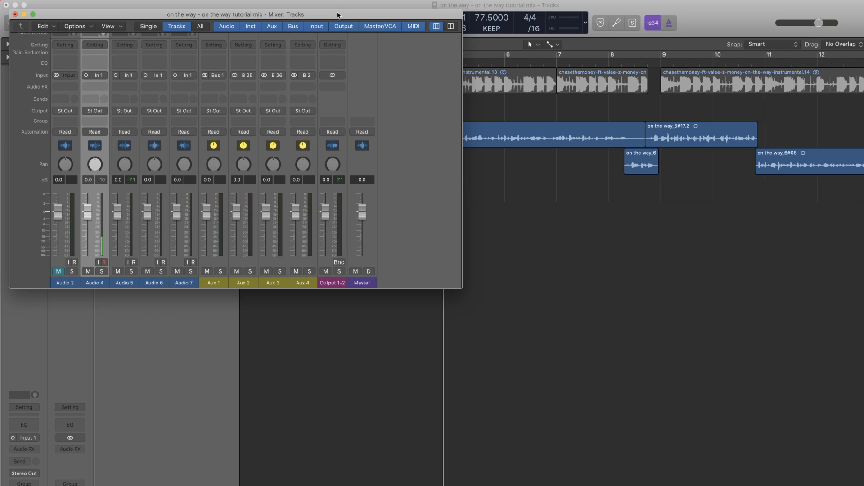
left_click_drag(340, 15, 550, 100)
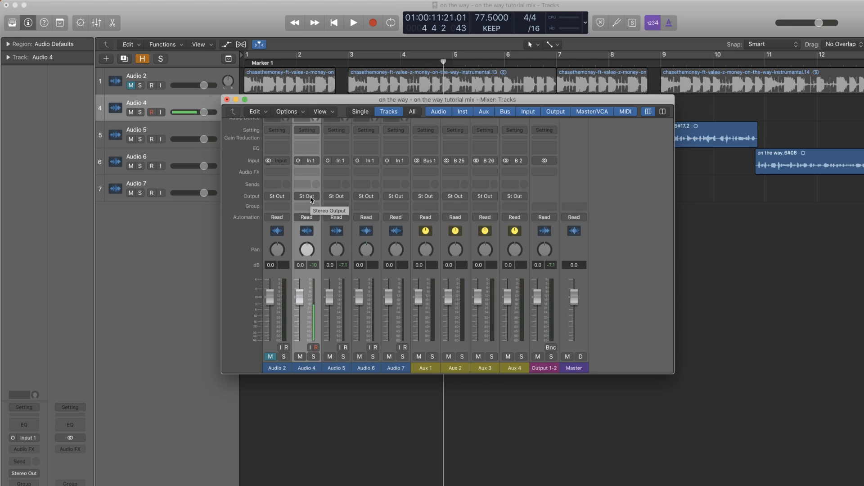
Step: Route the outputs of Audio 4 and Audio 5 to Bus 1, which feeds Aux 1
left_click(311, 199)
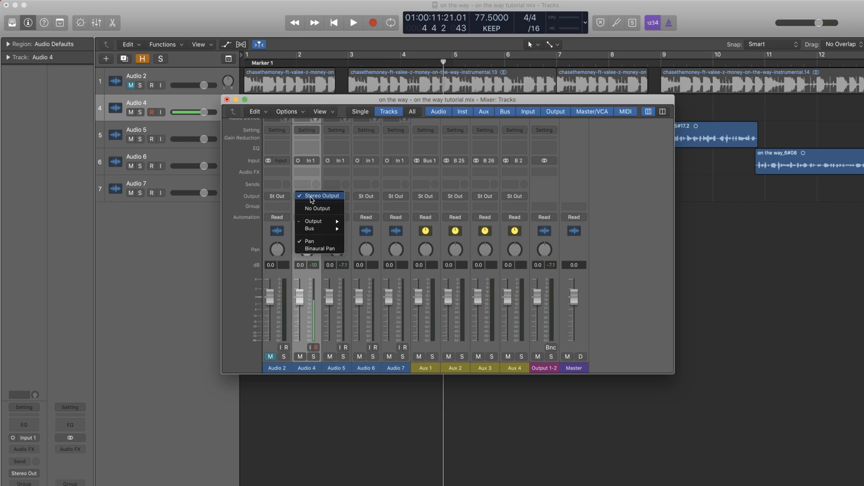
mouse_move(325, 231)
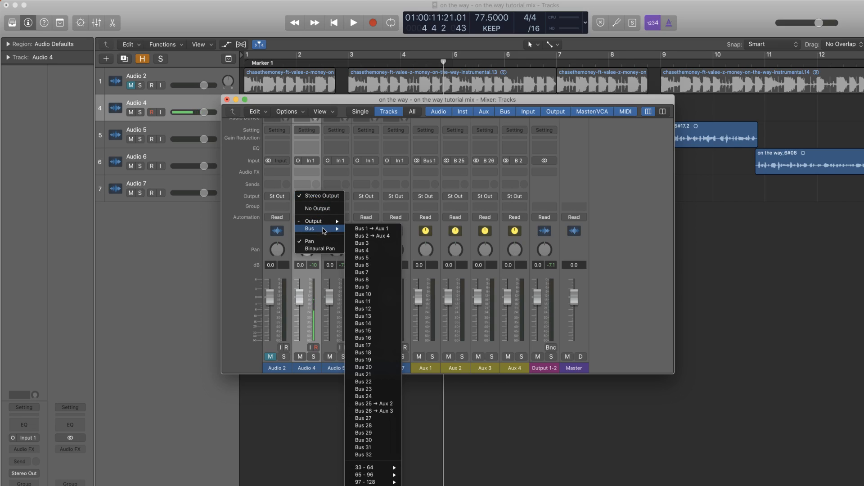
left_click(379, 229)
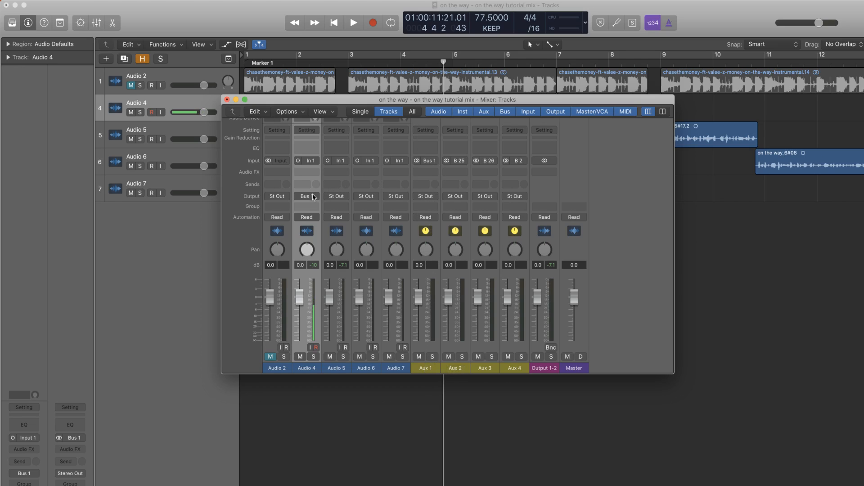
left_click(338, 196)
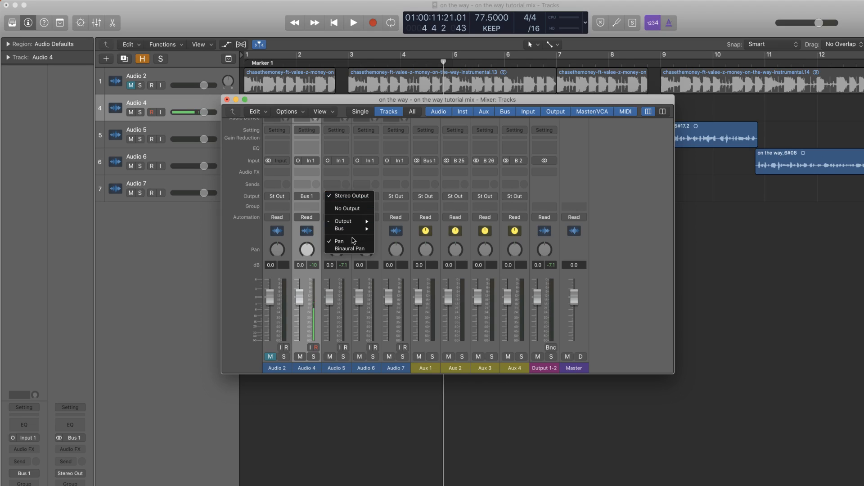
mouse_move(353, 229)
left_click(398, 230)
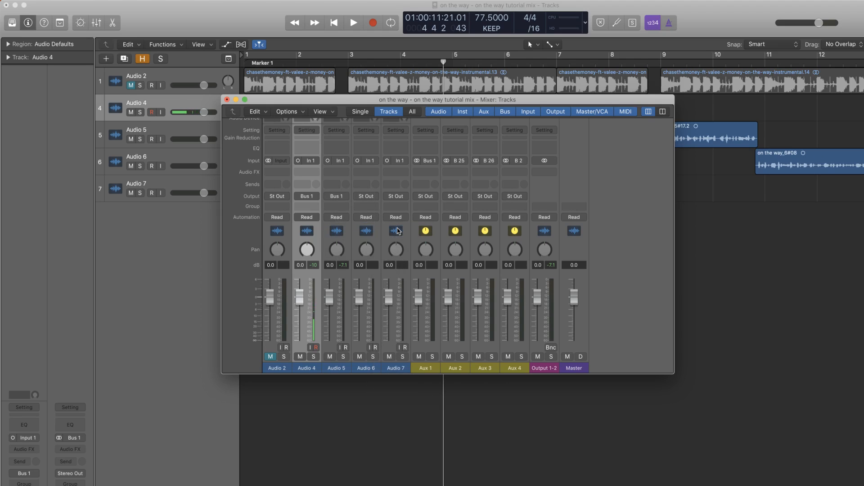
Step: Place the Mixer window below the vocal tracks and route the output of Audio 6 to Bus 1
left_click_drag(401, 101, 448, 166)
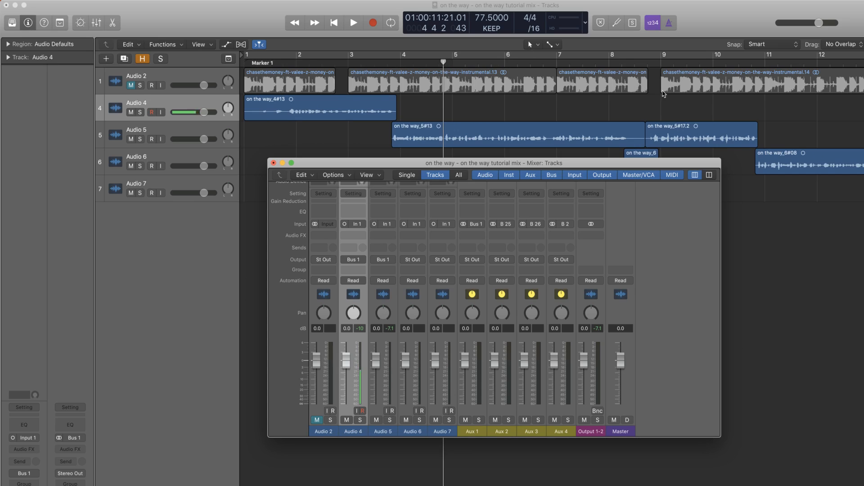
left_click_drag(630, 166, 660, 189)
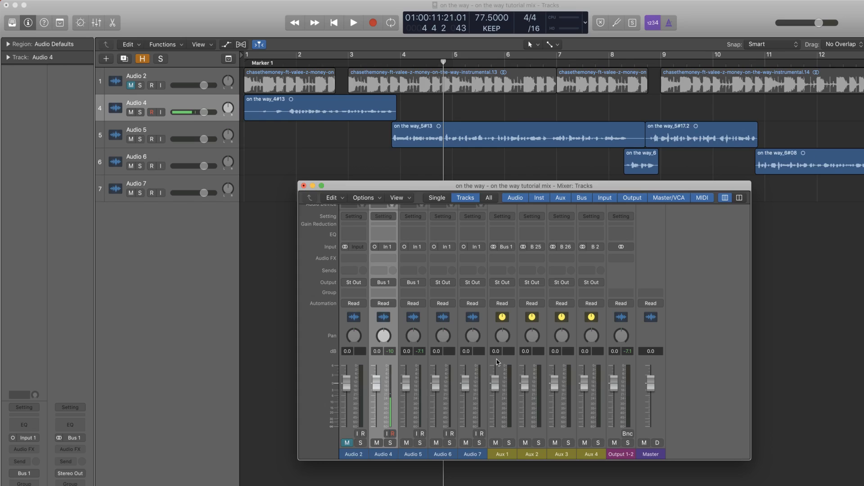
left_click(435, 286)
mouse_move(451, 316)
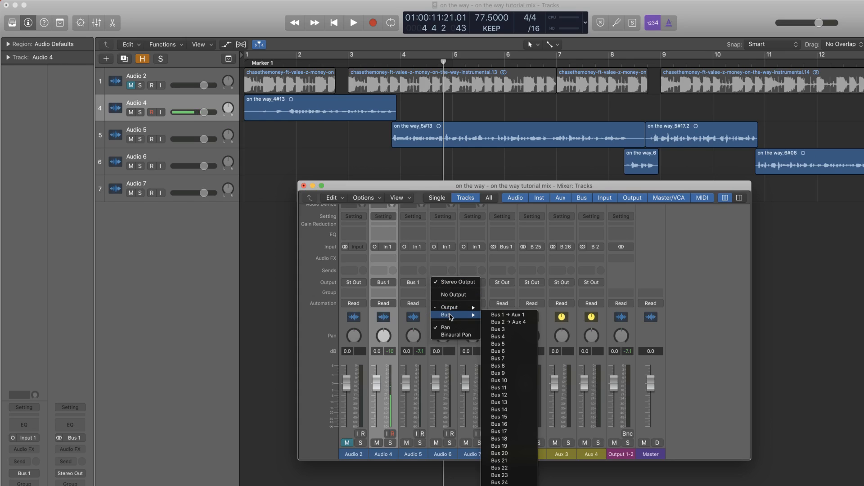
left_click(497, 317)
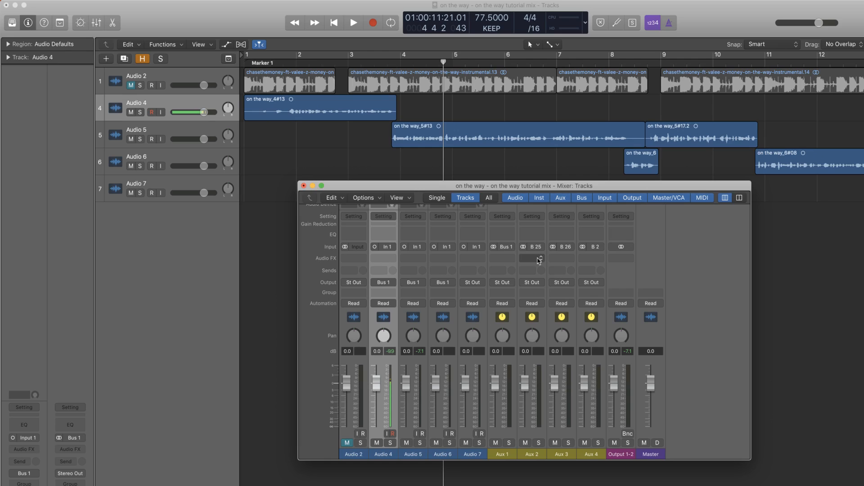
Step: Insert a Channel EQ on Aux 1 and place its window below the vocal tracks
left_click(502, 233)
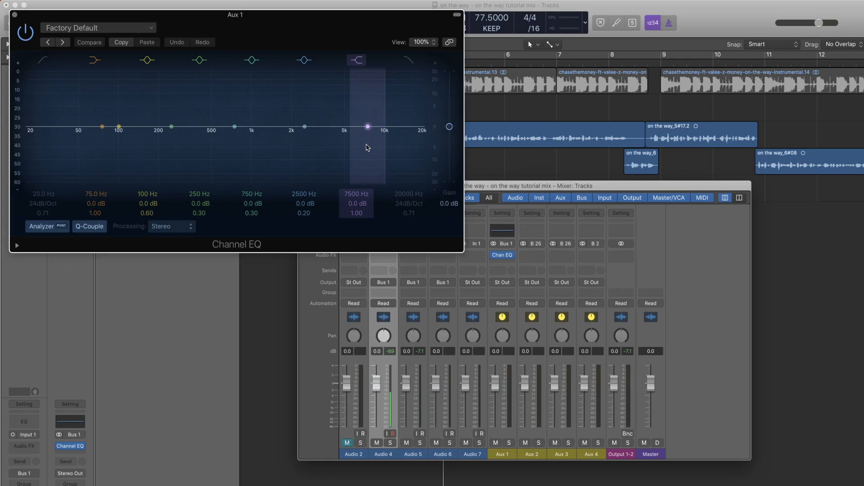
left_click_drag(282, 33, 598, 252)
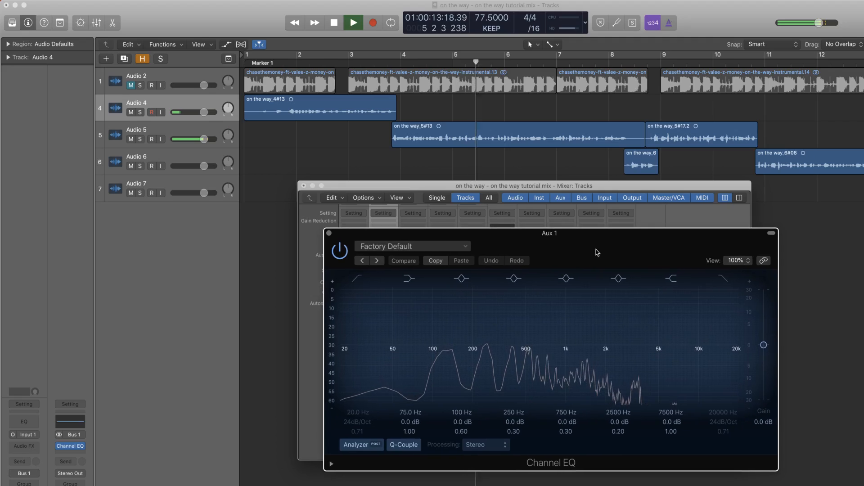
Step: Play the vocals through bars 5 and 6 in short passages while examining the low end on the EQ's analyzer
key("space")
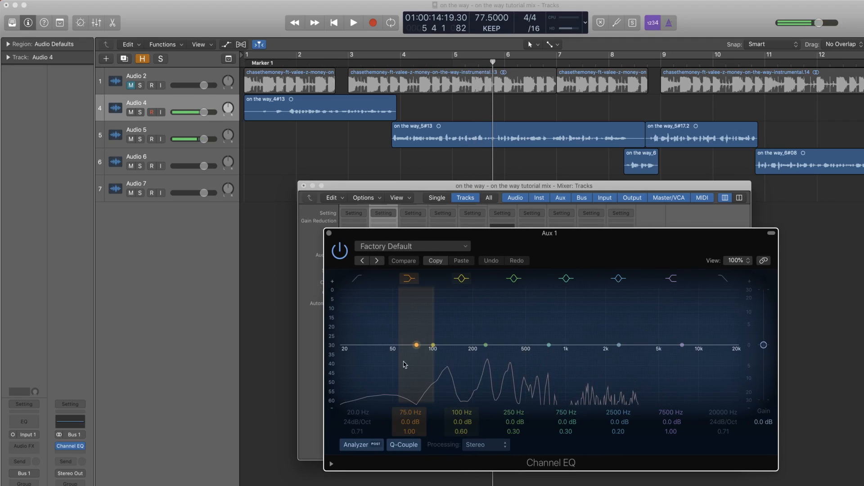
key("space")
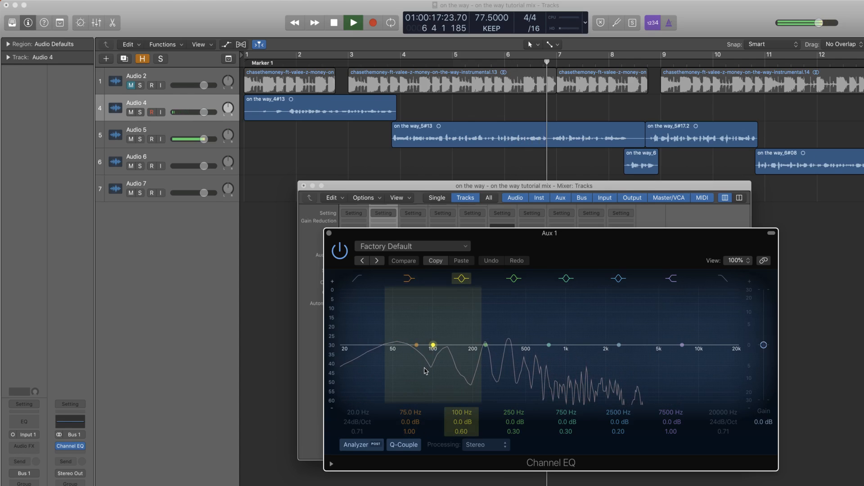
key("space")
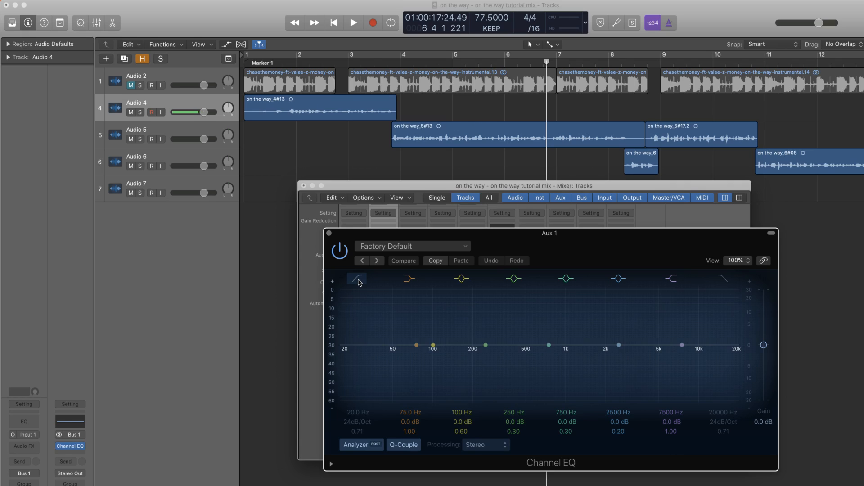
Step: Enable the low-cut band on the Aux 1 EQ and raise its frequency to 142 Hz, fine-tuning it while the vocals play
left_click(359, 281)
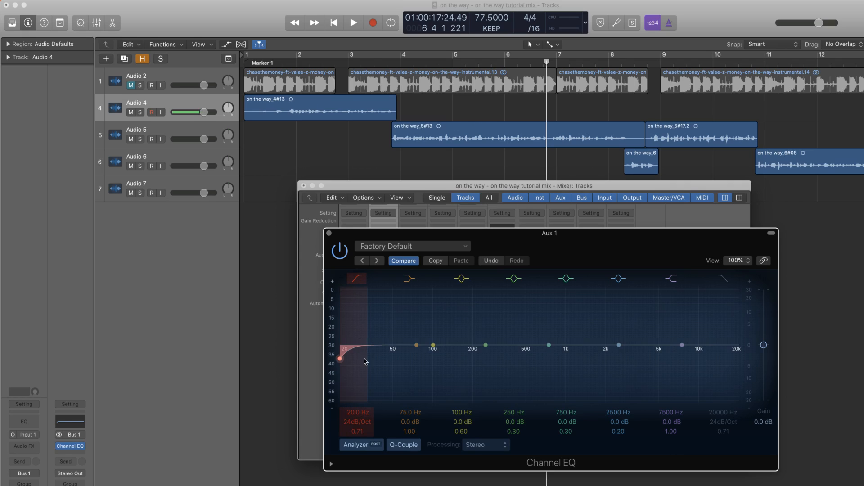
left_click_drag(359, 383, 475, 387)
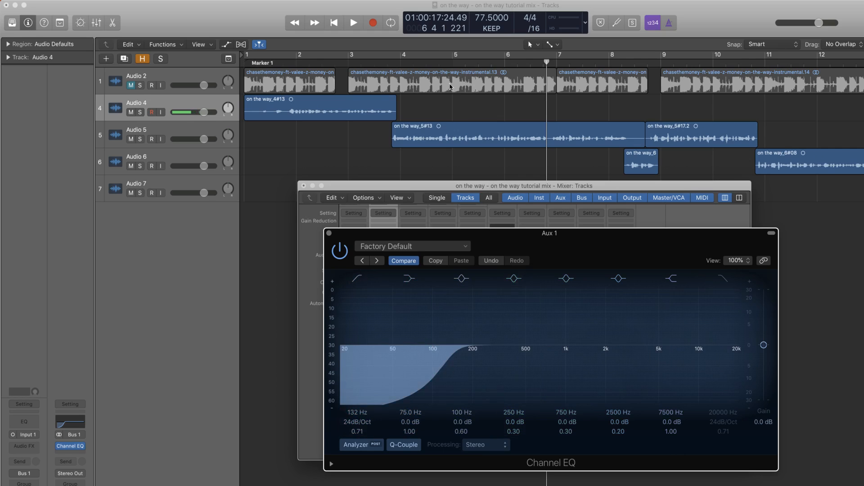
key("space")
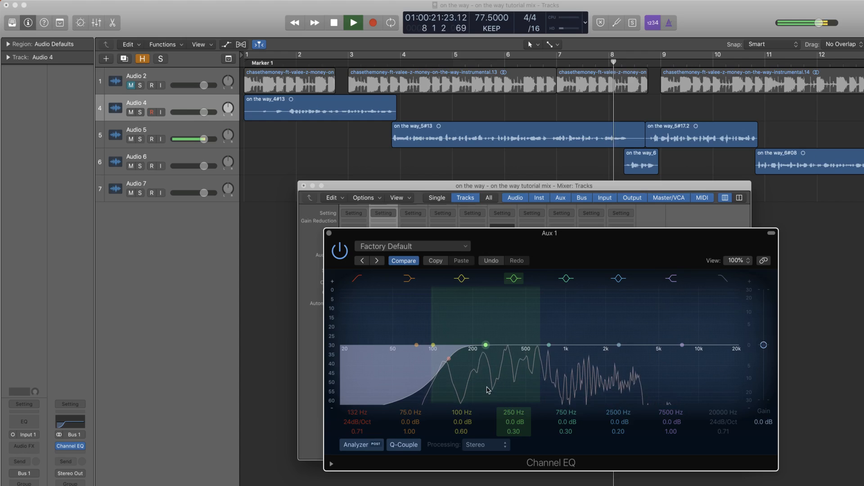
left_click_drag(440, 399, 444, 400)
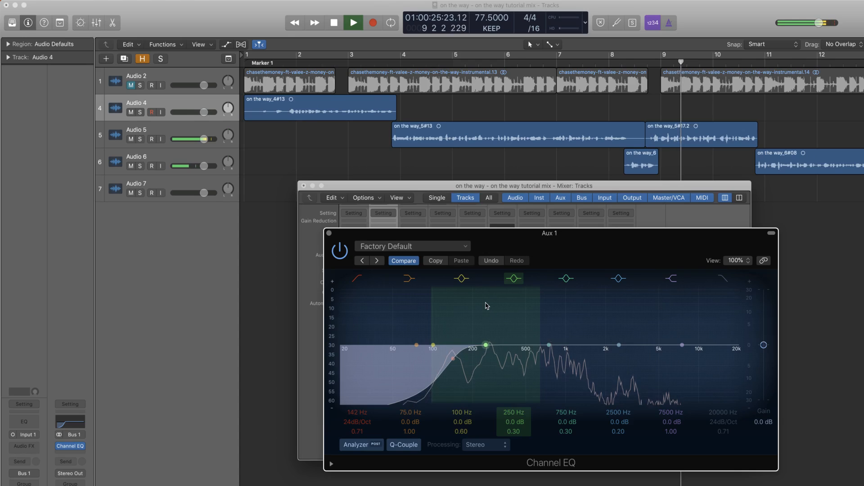
Step: Stop playback and set the low-mid EQ band to 240 Hz with a -1.5 dB gain and a Q of 1.80
key("space")
left_click_drag(487, 306, 483, 307)
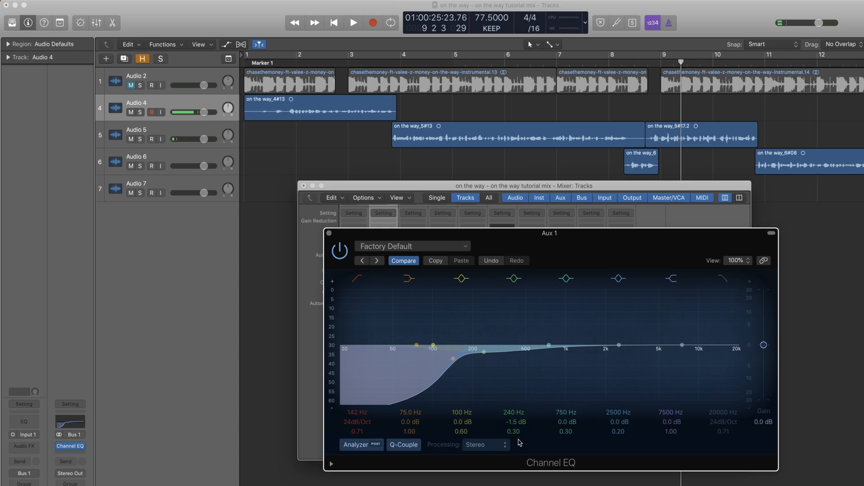
left_click_drag(513, 431, 513, 409)
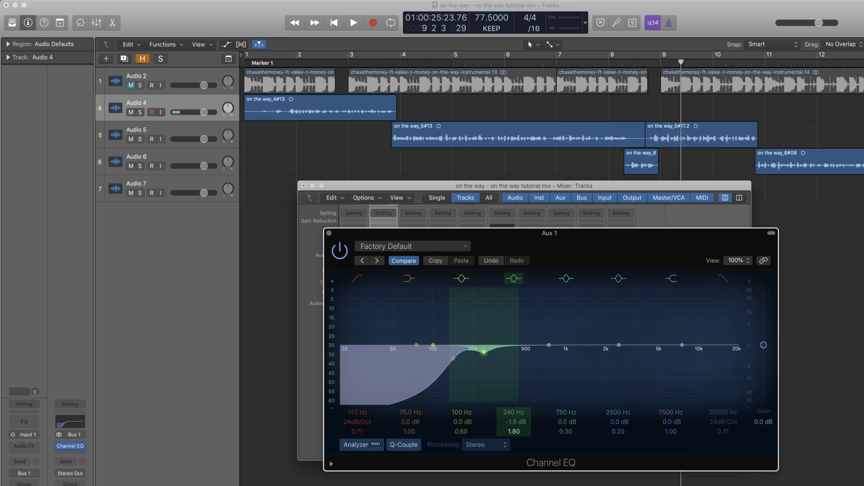
Step: Audition the vocals from late in bar 3, set the 750 Hz band to 730 Hz, -1.5 dB and Q 1.20, and resume playback
left_click(386, 62)
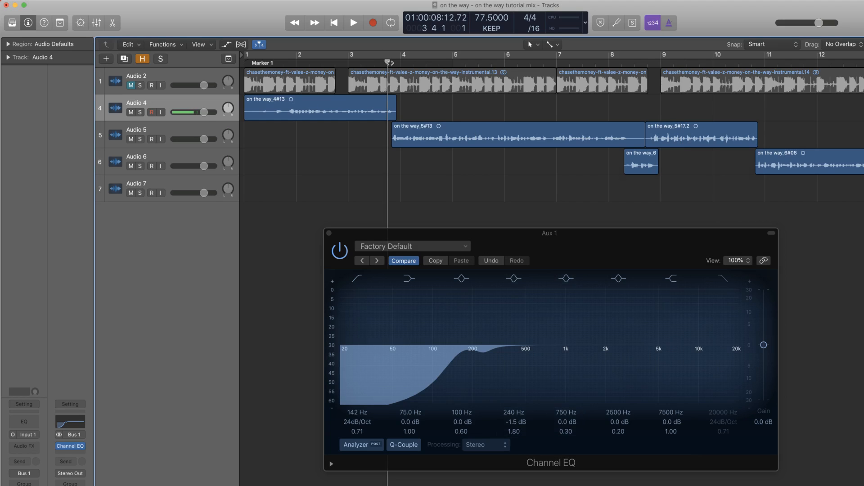
key("space")
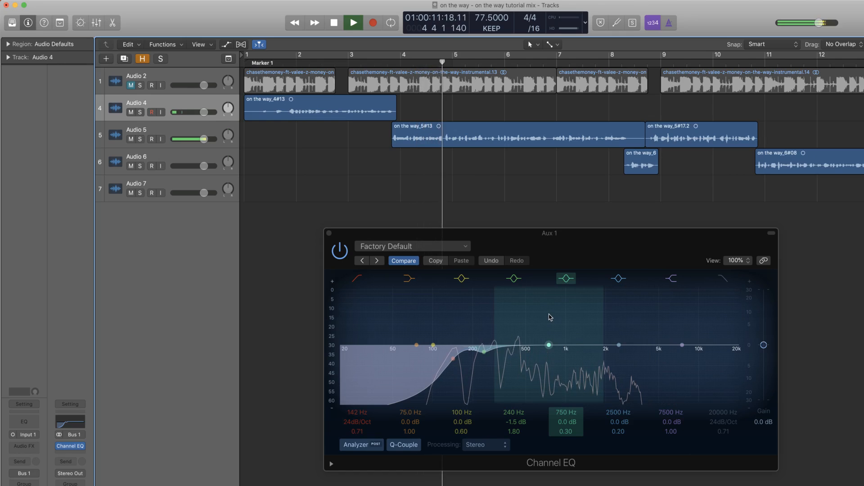
key("space")
left_click_drag(549, 317, 548, 322)
left_click_drag(574, 431, 574, 416)
key("space")
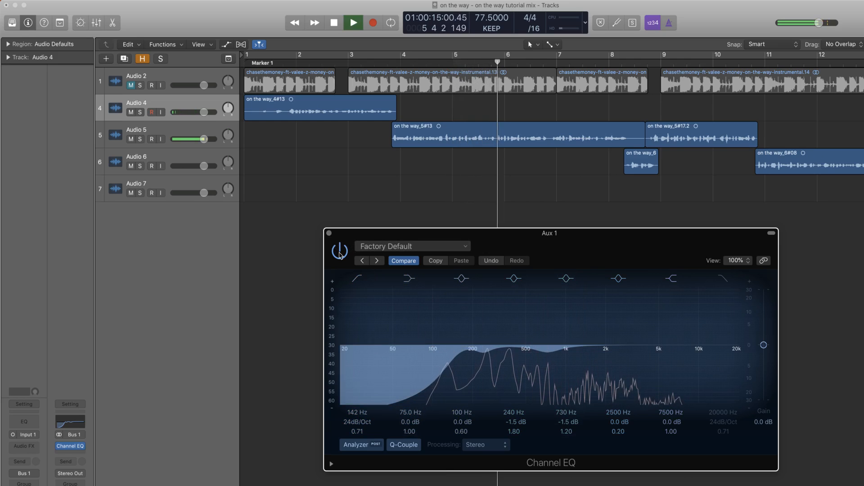
Step: Compare the vocals with the Aux 1 Channel EQ bypassed and enabled during playback, ending with the EQ enabled and closed
left_click(340, 252)
left_click(339, 252)
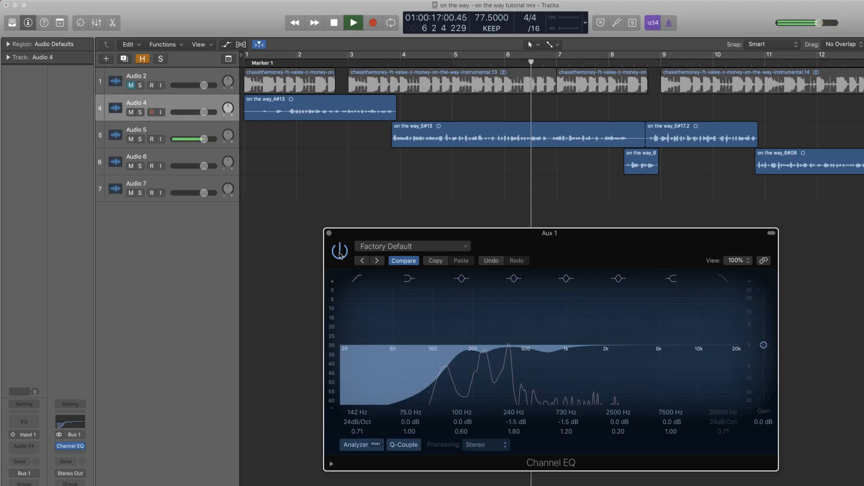
left_click(339, 252)
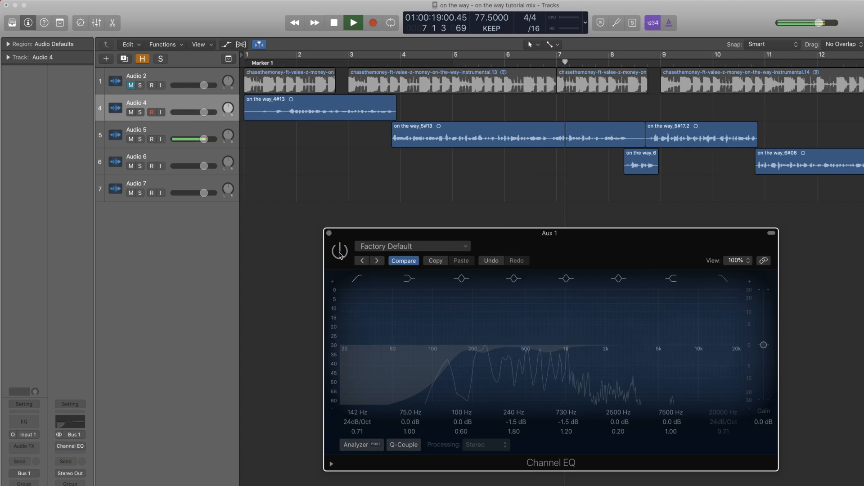
left_click(340, 252)
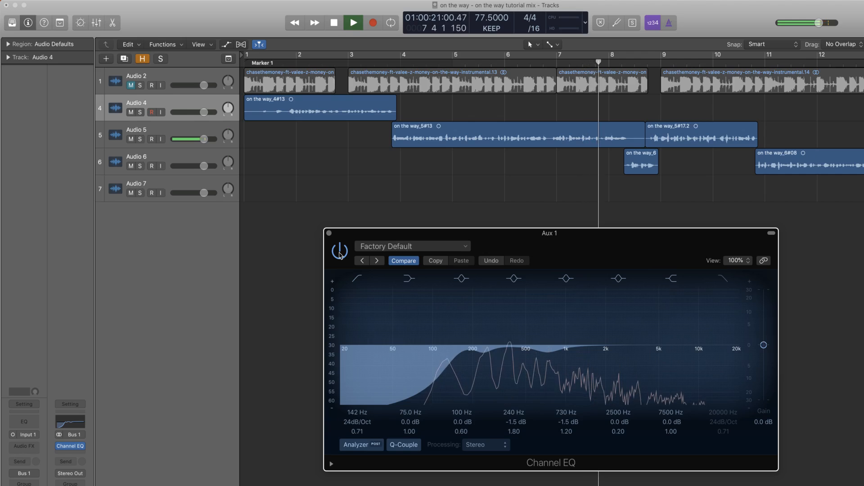
left_click(340, 252)
left_click(340, 252)
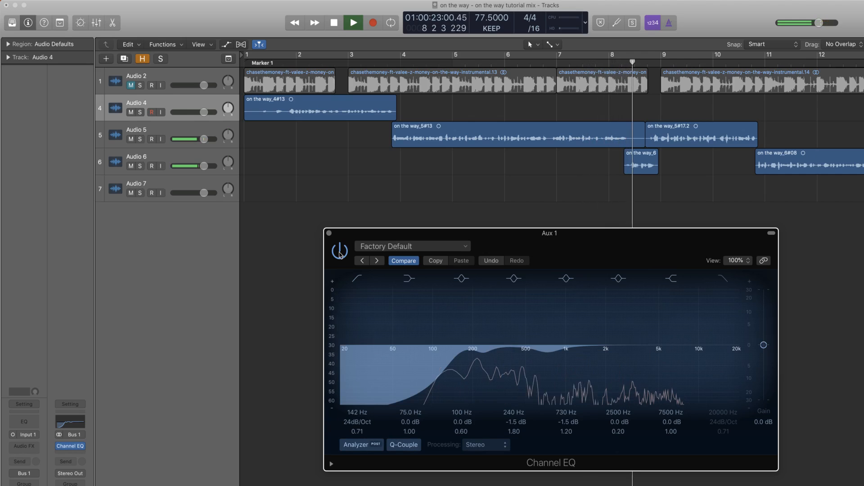
key("space")
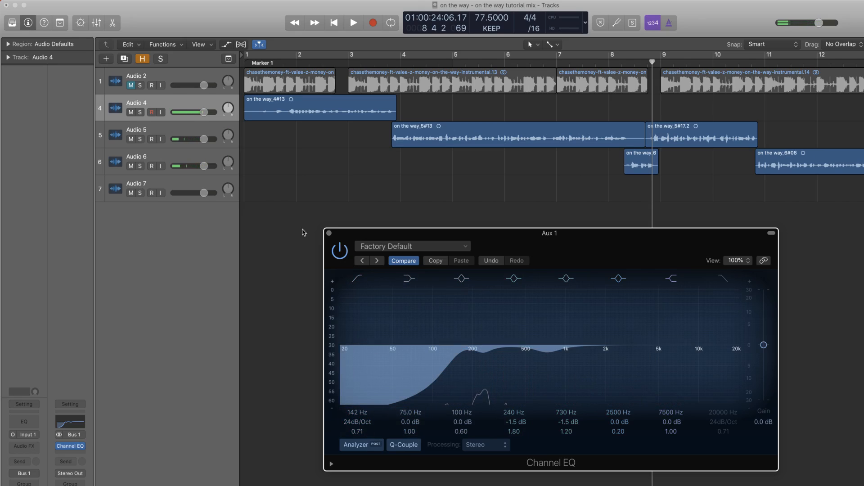
left_click(329, 233)
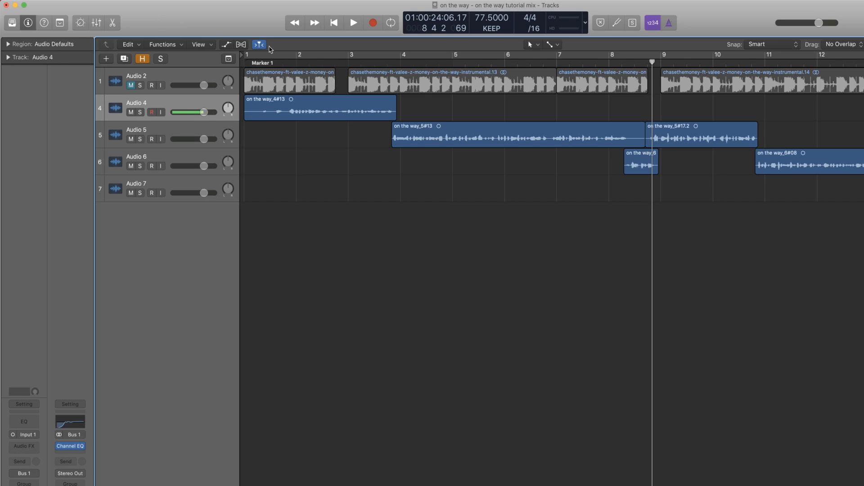
Step: Unmute the Audio 2 instrumental and play from late in bar 3, comparing the mix with the Aux 1 EQ bypassed and enabled
left_click(390, 62)
left_click(131, 85)
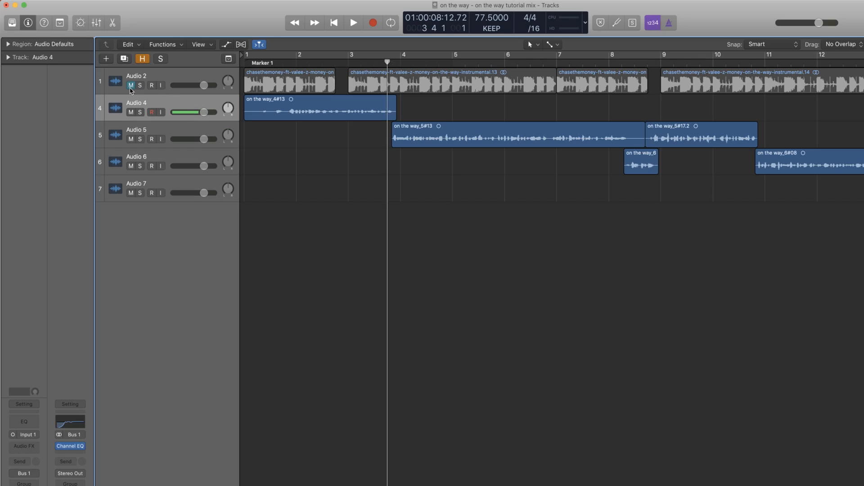
key("space")
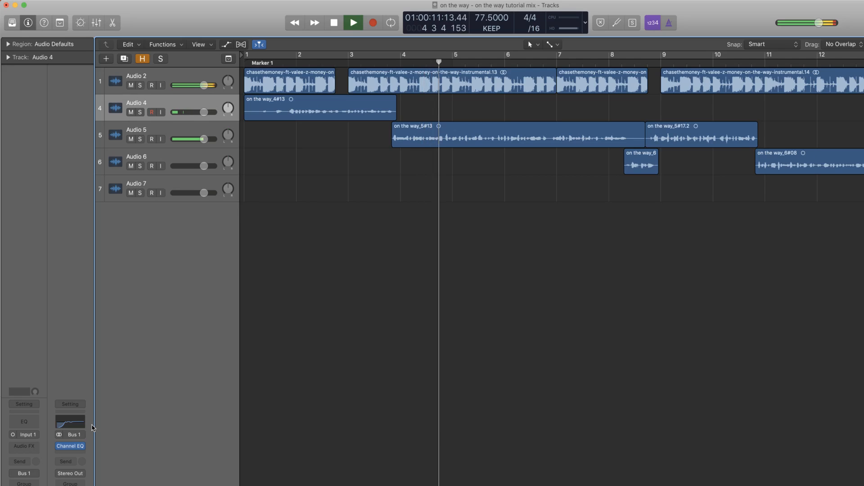
left_click(71, 447)
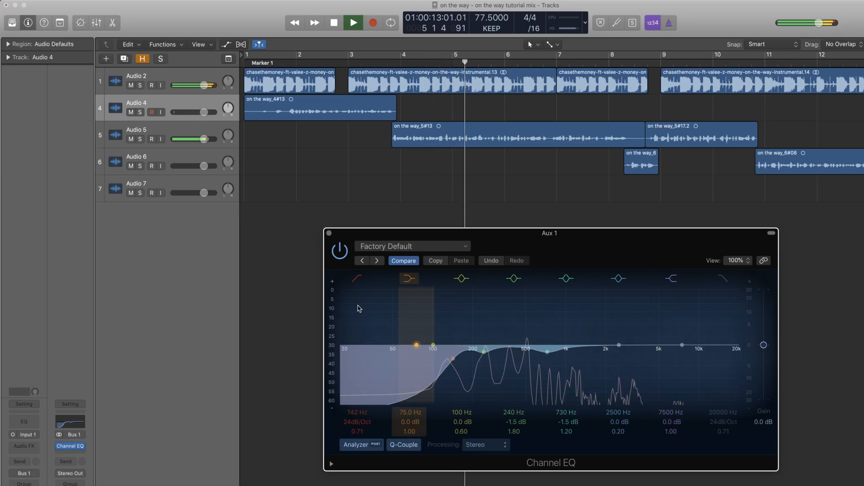
left_click(339, 251)
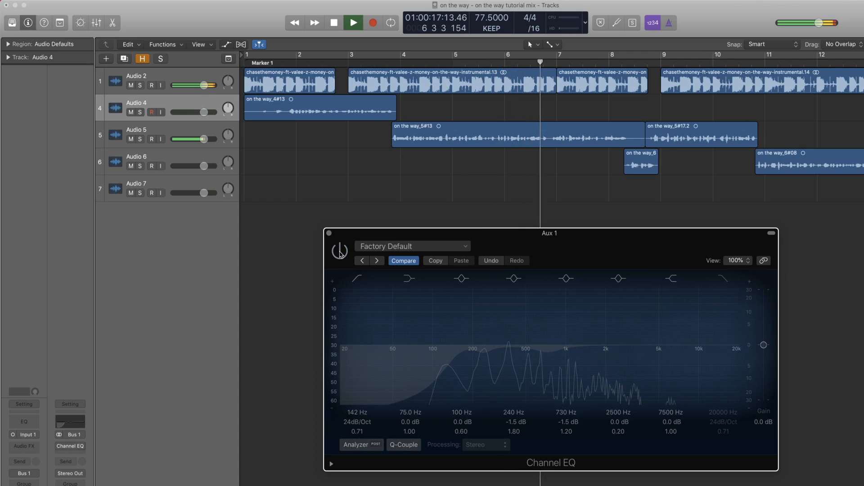
key("space")
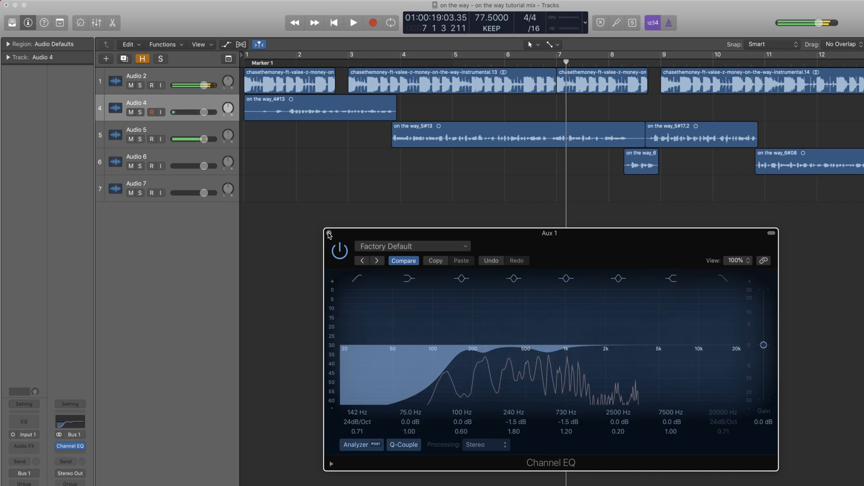
left_click(328, 233)
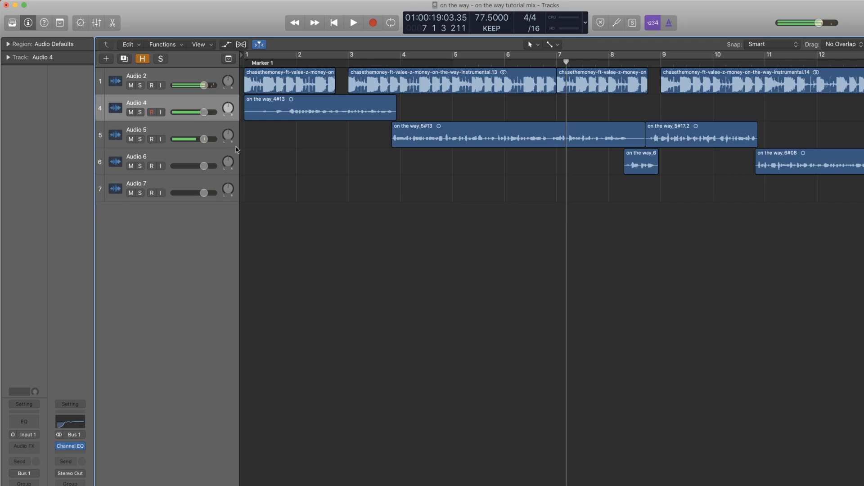
left_click(198, 126)
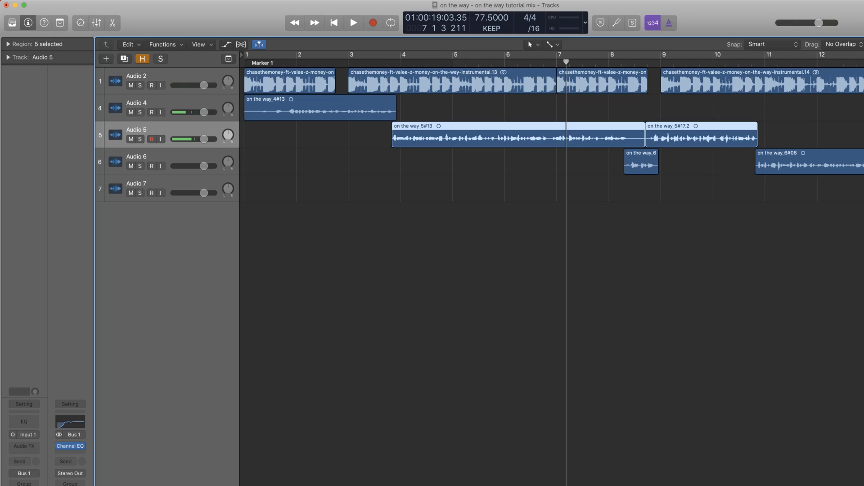
left_click(70, 453)
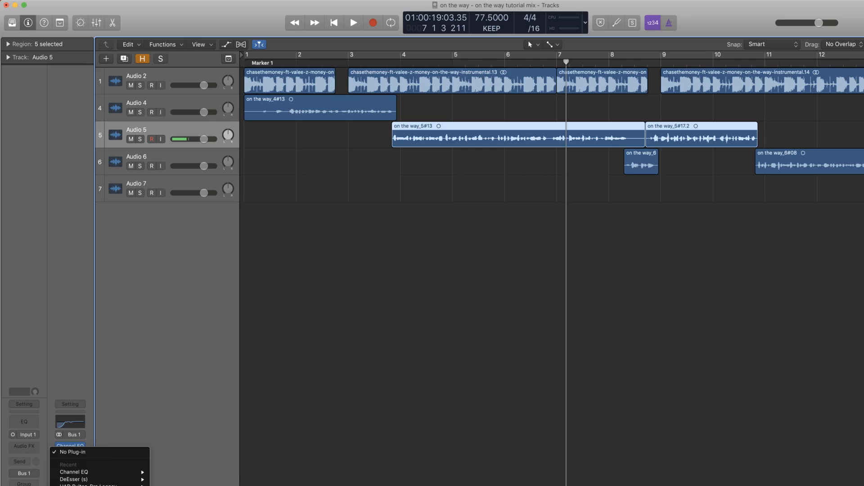
left_click(253, 463)
left_click(276, 135)
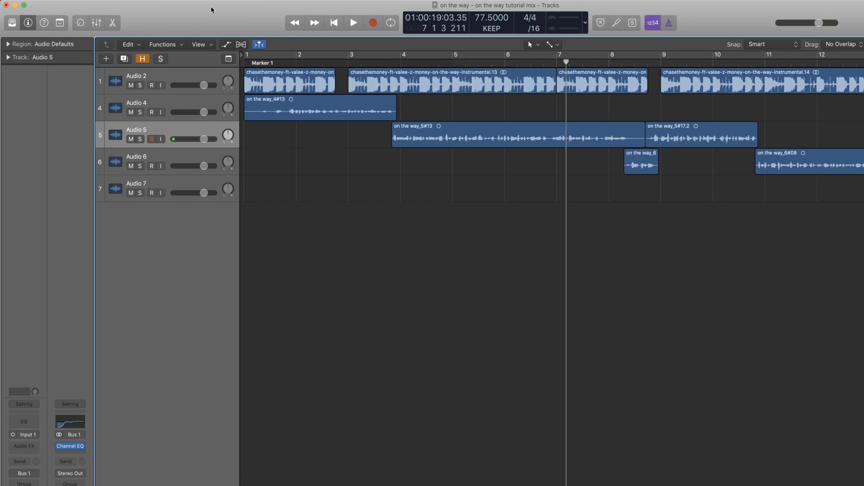
Step: Open the Mixer and insert a stereo UAD UA 1176 Rev A on Aux 1 after the Channel EQ
left_click(249, 1)
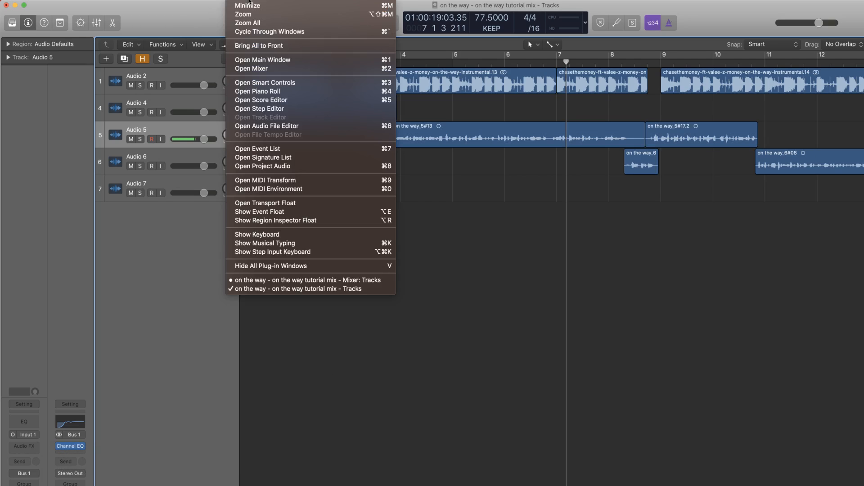
left_click(276, 69)
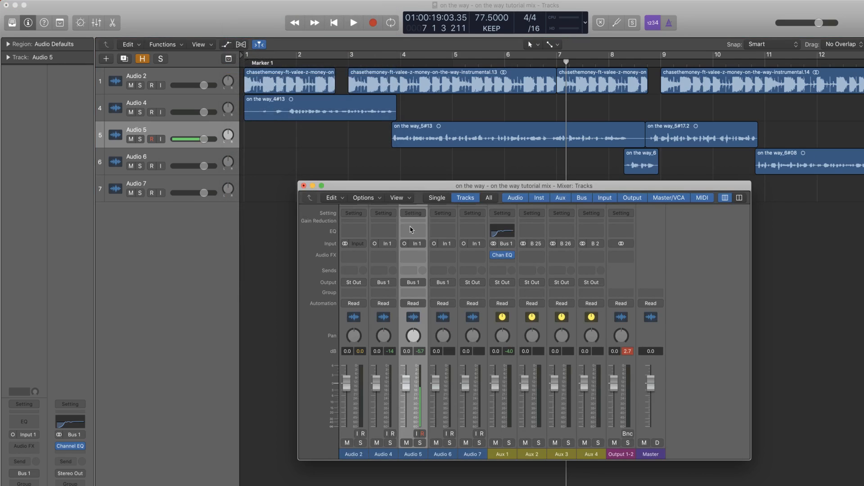
left_click(513, 263)
mouse_move(553, 314)
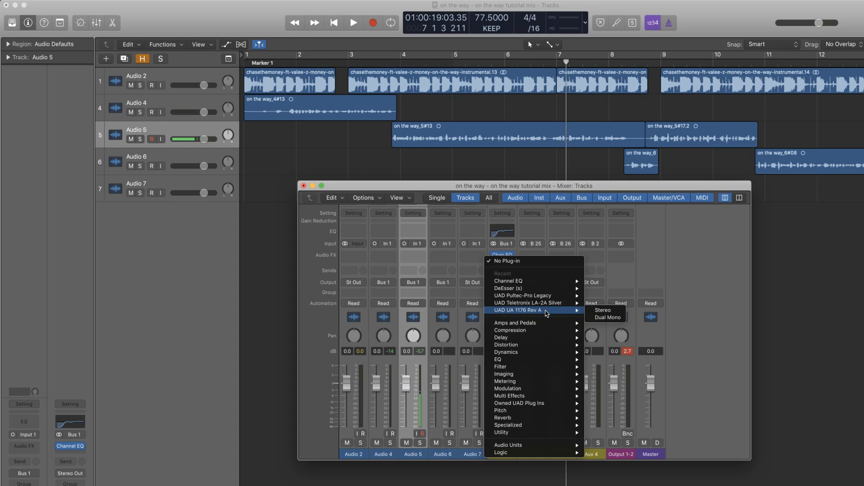
left_click(615, 311)
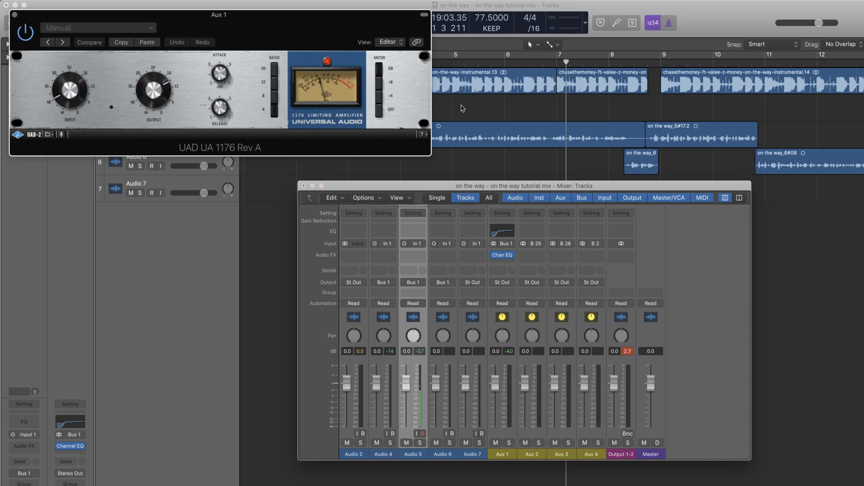
Step: Adjust the UA 1176's attack and place the compressor window in the open area below the tracks
left_click_drag(267, 26, 706, 197)
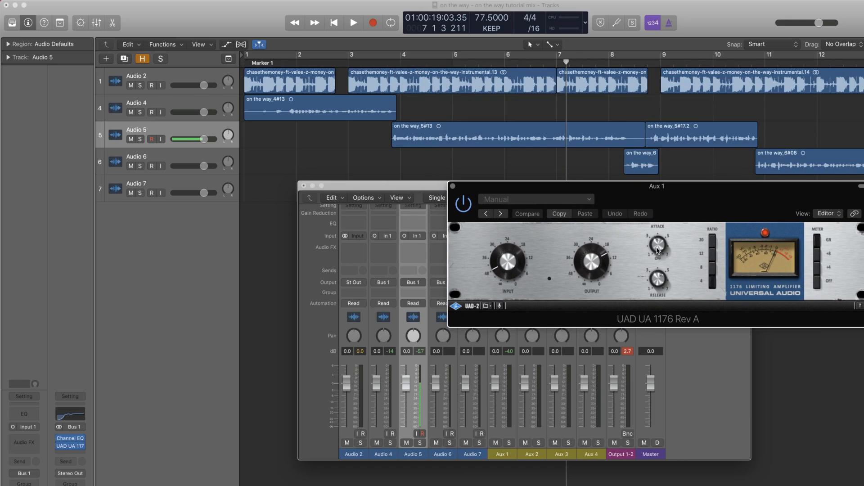
left_click_drag(657, 249, 656, 257)
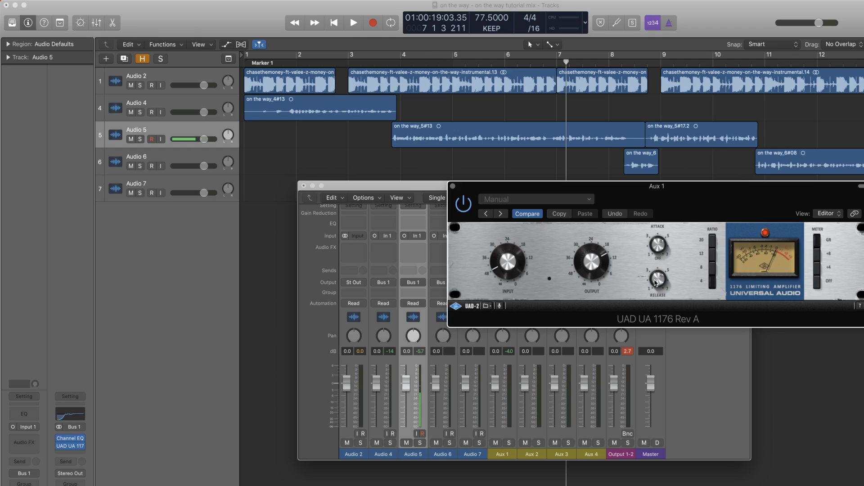
left_click_drag(594, 197, 524, 243)
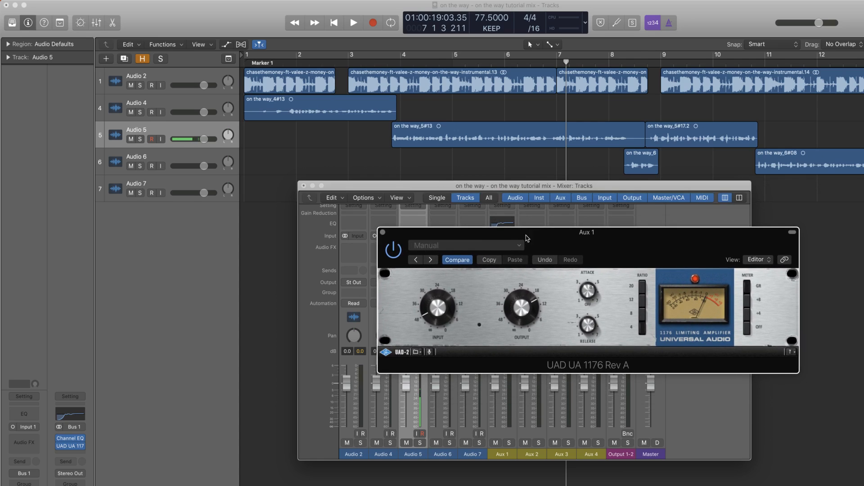
Step: Play the full mix from late in bar 3 to bar 11, adjusting the UA 1176's input and output, and close the compressor
left_click(386, 62)
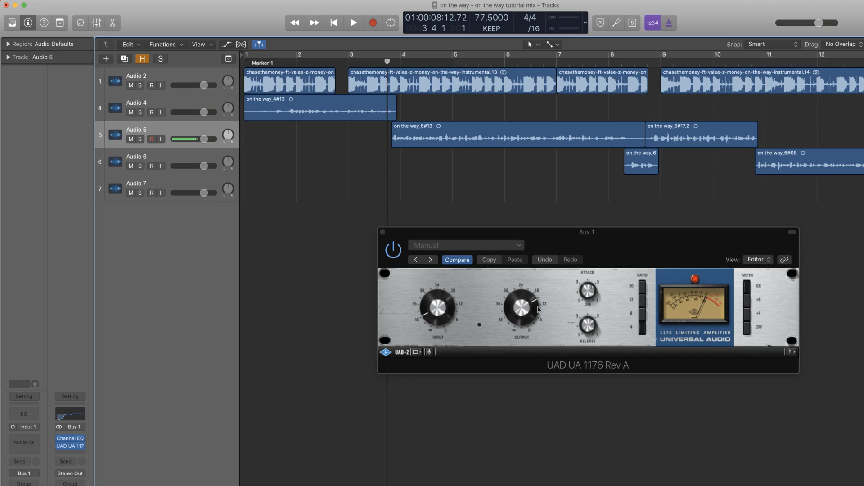
left_click(590, 295)
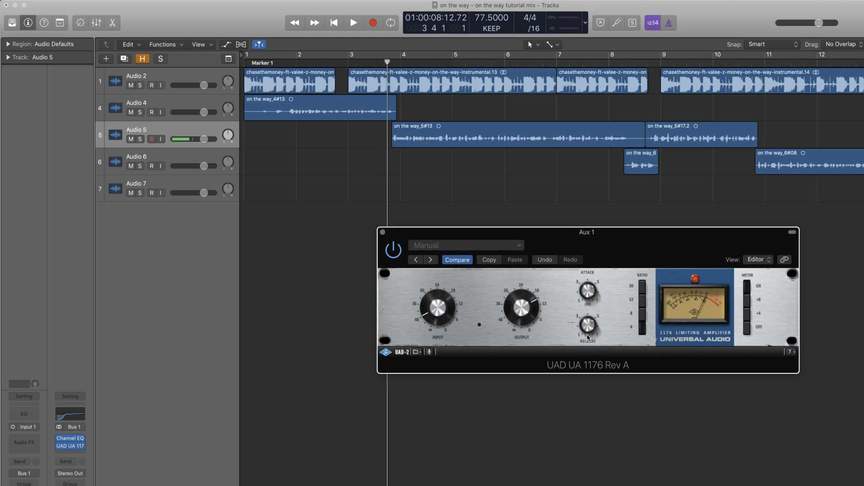
left_click_drag(423, 237, 435, 253)
key("space")
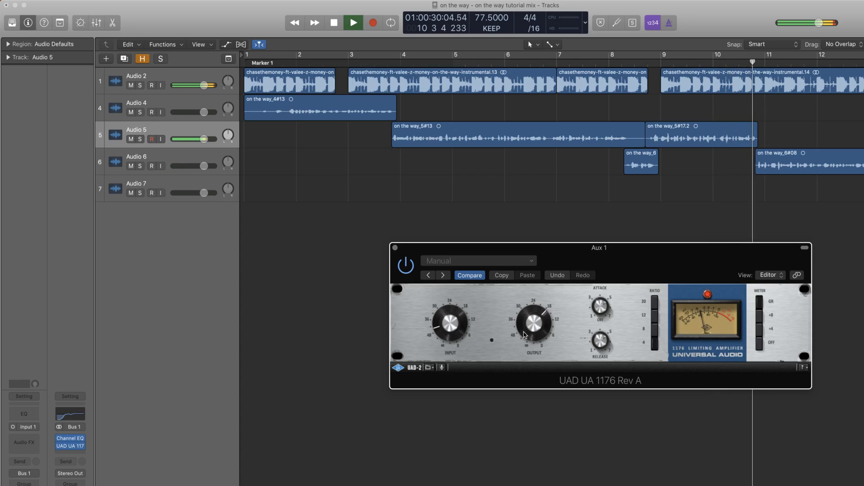
key("space")
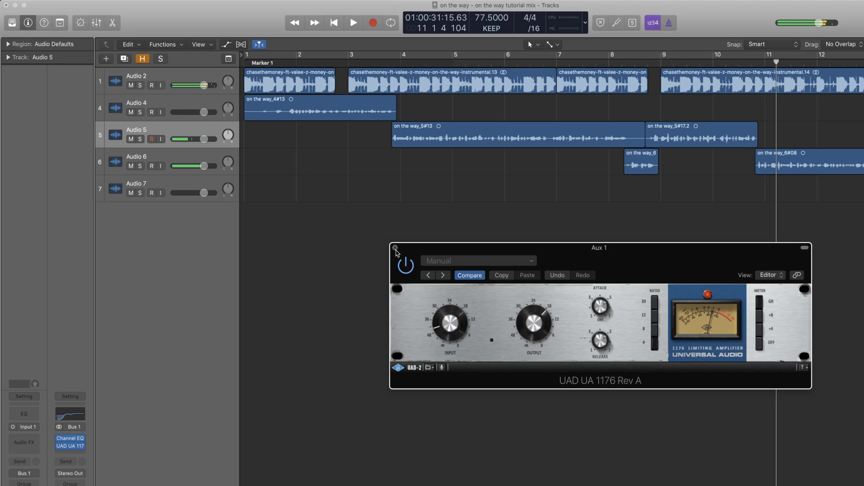
left_click(396, 247)
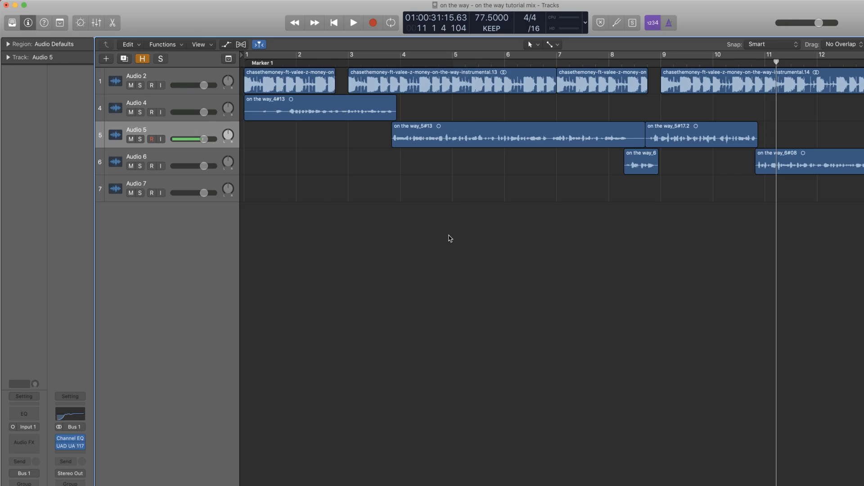
Step: Reopen the UA 1176 and the Mixer and arrange their windows so that the Aux 1 channel's effect slots are accessible
left_click(71, 446)
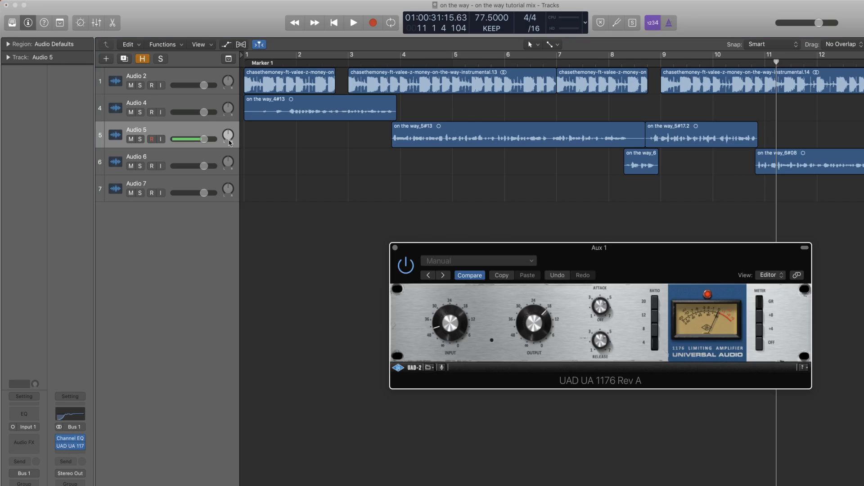
left_click(234, 5)
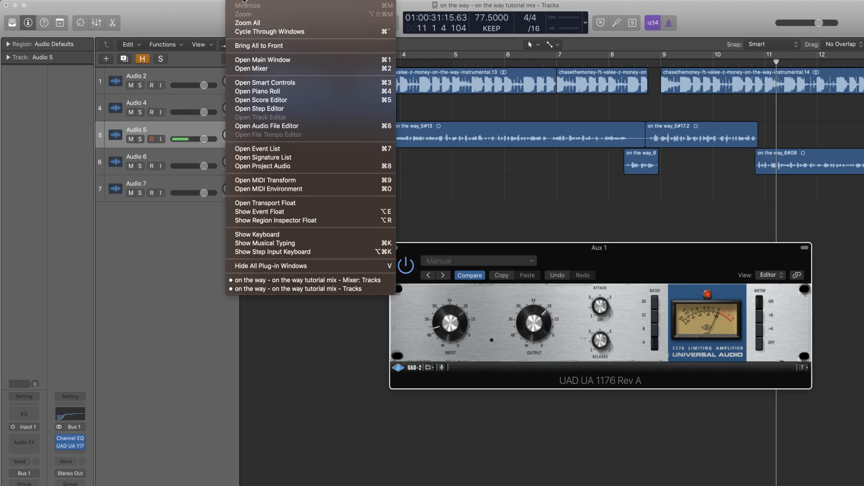
left_click(273, 68)
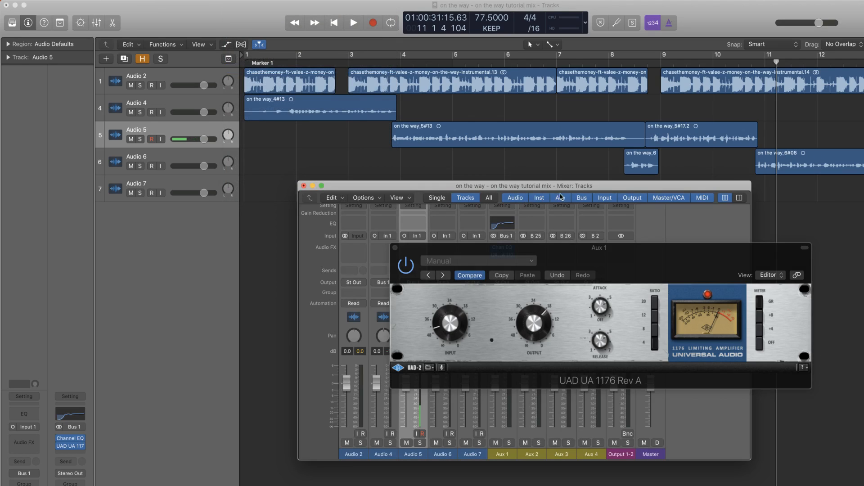
left_click_drag(570, 188, 398, 174)
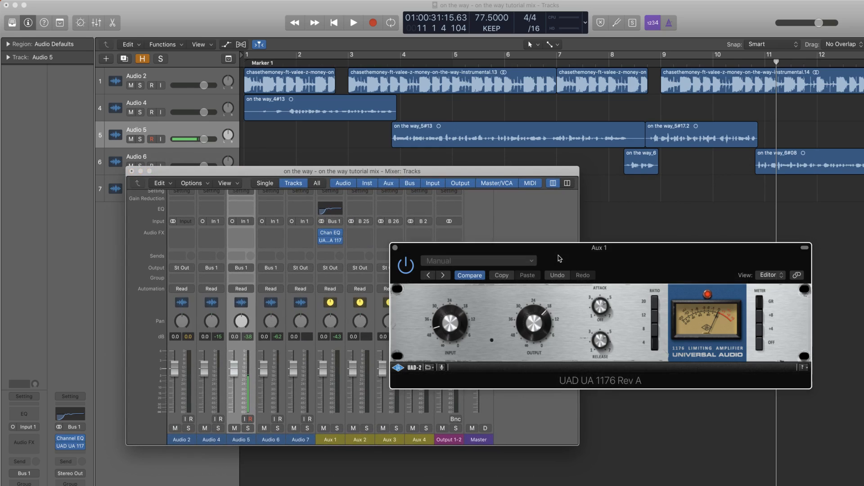
left_click_drag(560, 259, 635, 206)
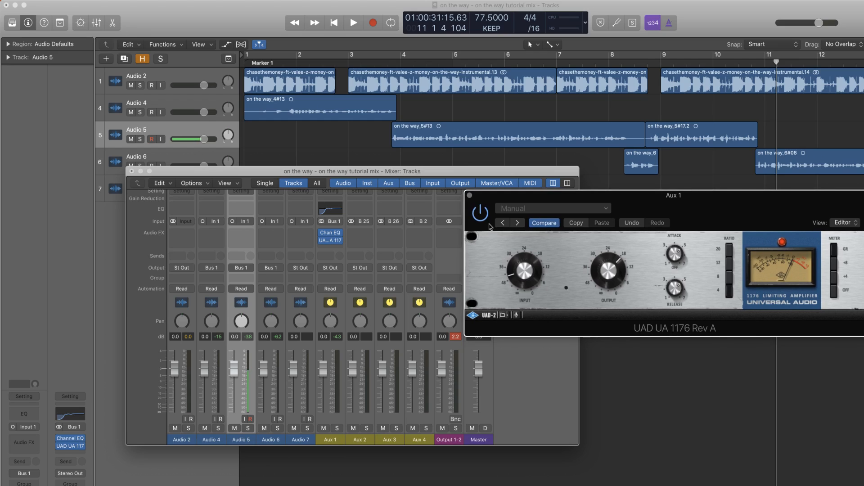
Step: Insert the UAD Teletronix LA-2A Silver on Aux 1 after the UA 1176
left_click(333, 247)
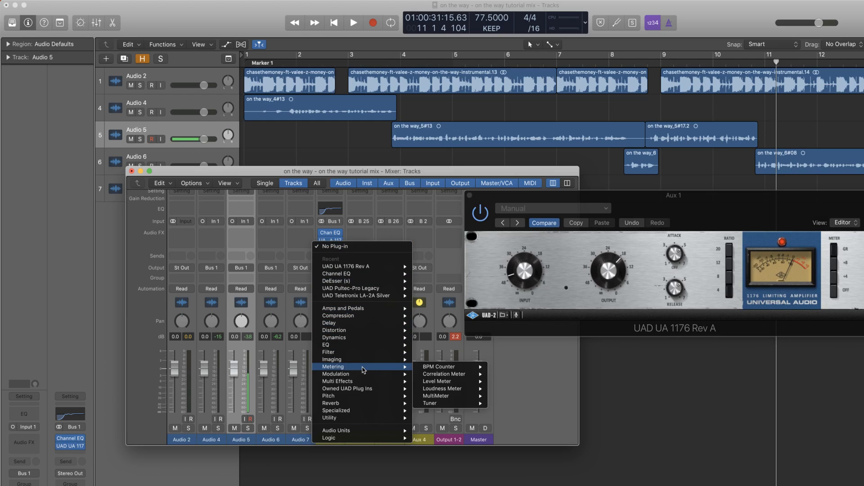
mouse_move(363, 389)
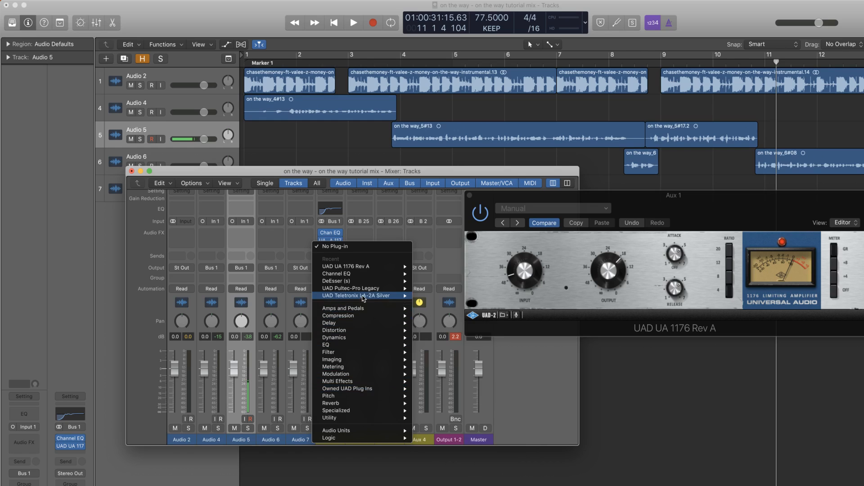
mouse_move(364, 295)
left_click(419, 297)
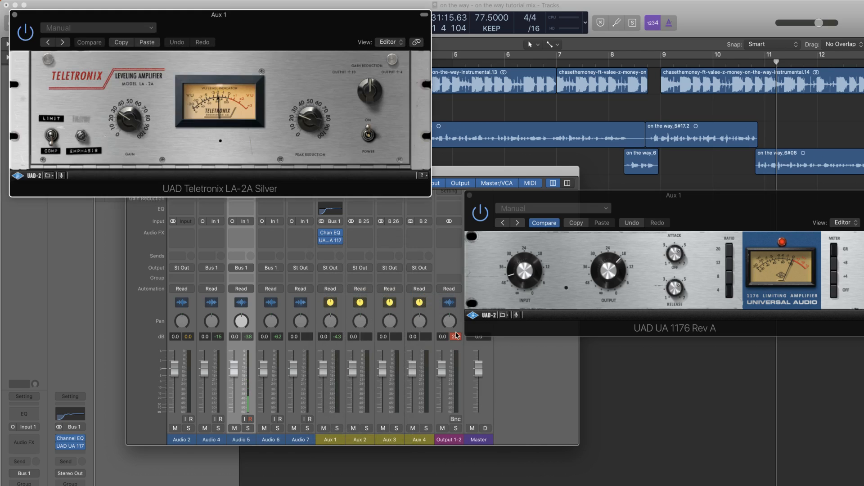
Step: Place the LA-2A window over the Mixer, play the full mix from bar 11 while adjusting its peak reduction and gain, and close it
left_click_drag(287, 35, 515, 258)
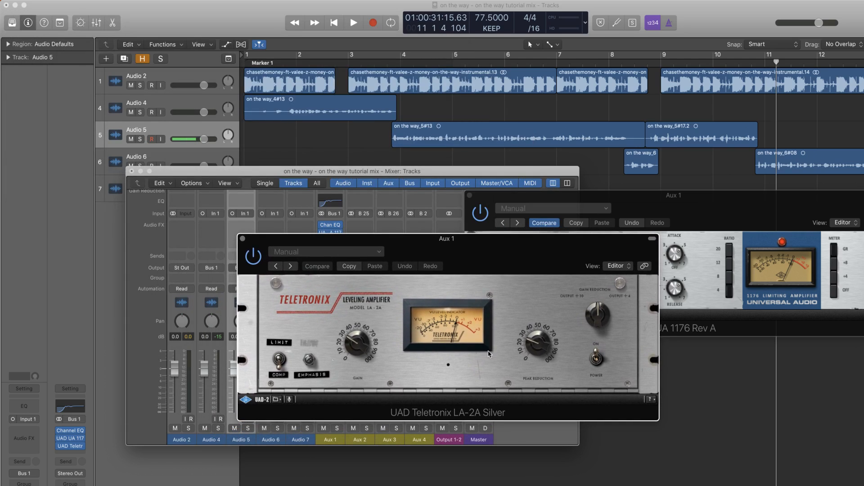
key("space")
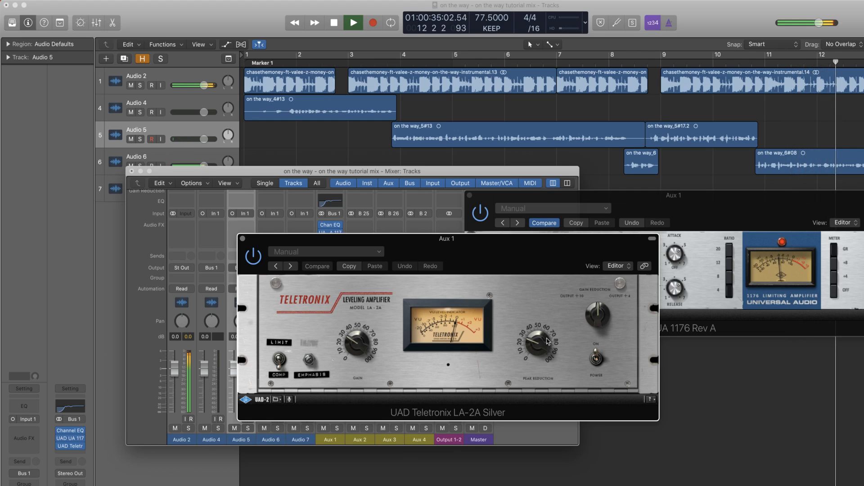
left_click_drag(534, 342, 541, 336)
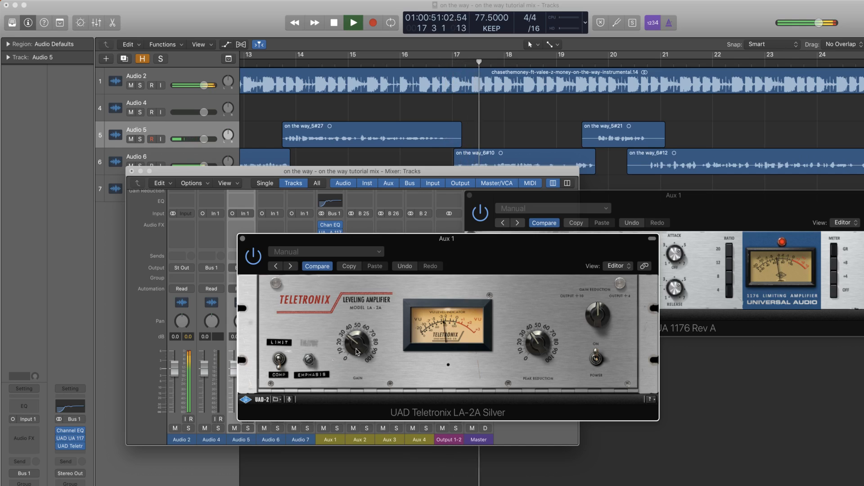
left_click(242, 239)
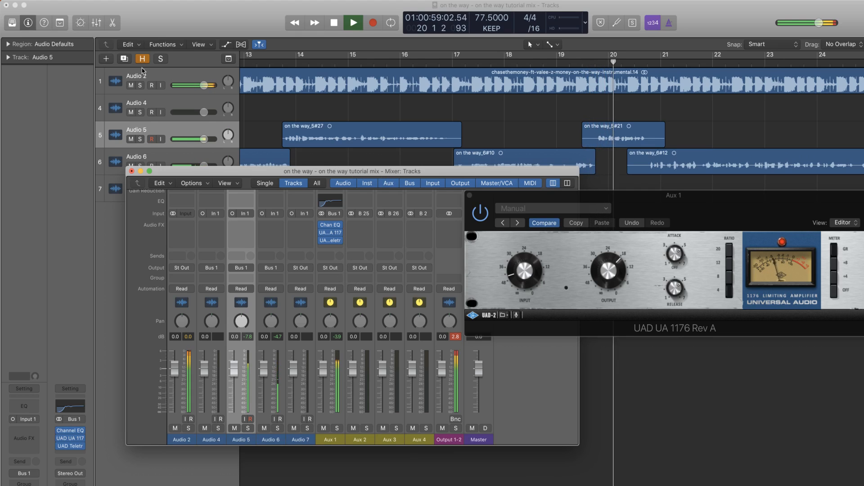
Step: Mute the instrumental on Audio 2, hide the Mixer, and play the vocals alone from late in bar 3
left_click(131, 86)
key("x")
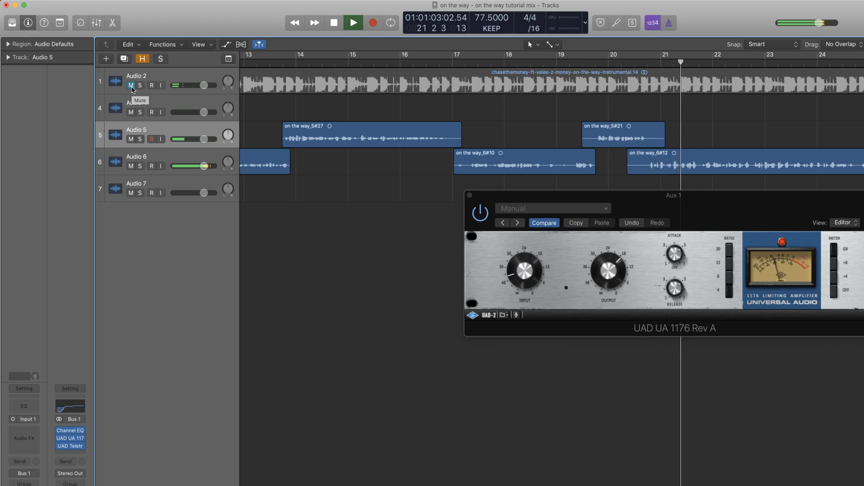
key("space")
scroll(548, 110, "left", 10)
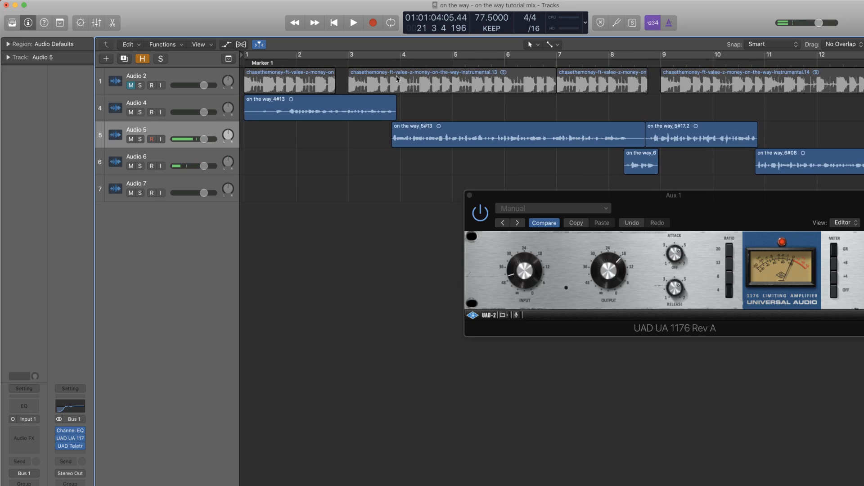
left_click(390, 63)
key("space")
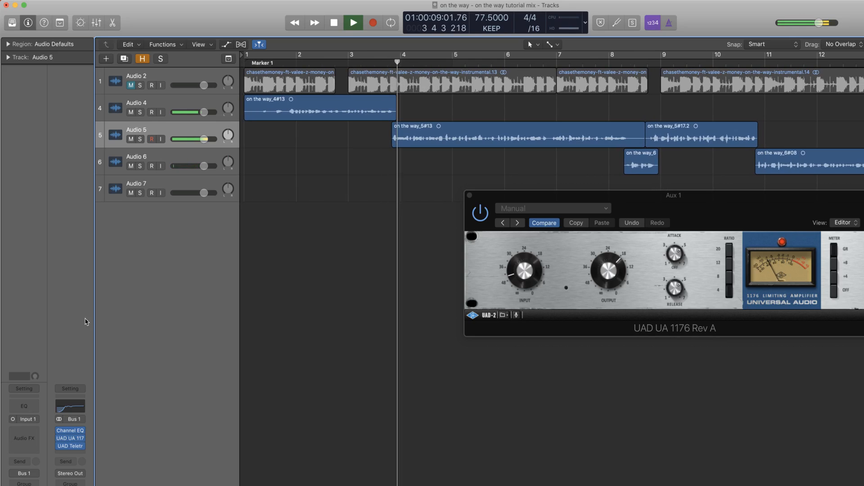
Step: Bring back the Mixer, listen to the vocals through bar 9, and examine the LA-2A's settings on Aux 1 before closing its window
left_click(243, 0)
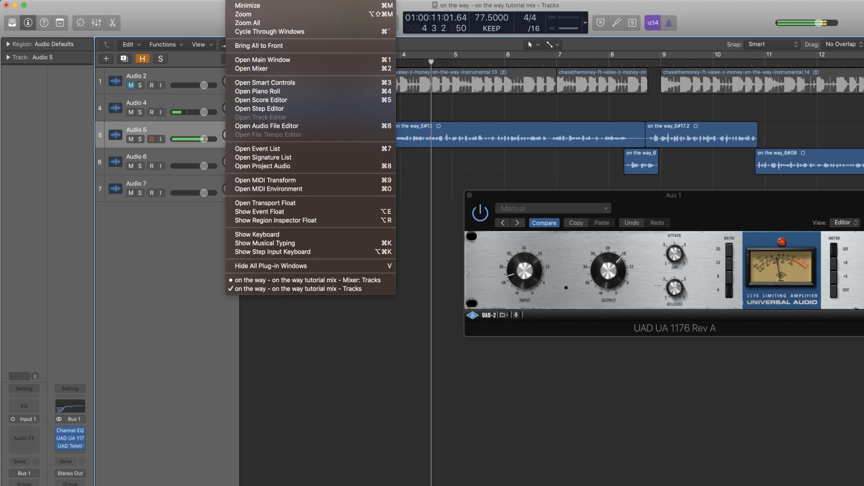
left_click(315, 280)
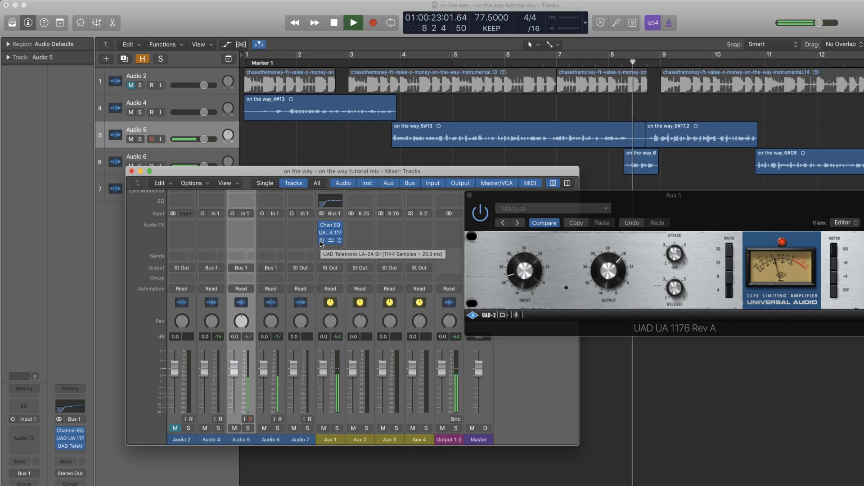
key("space")
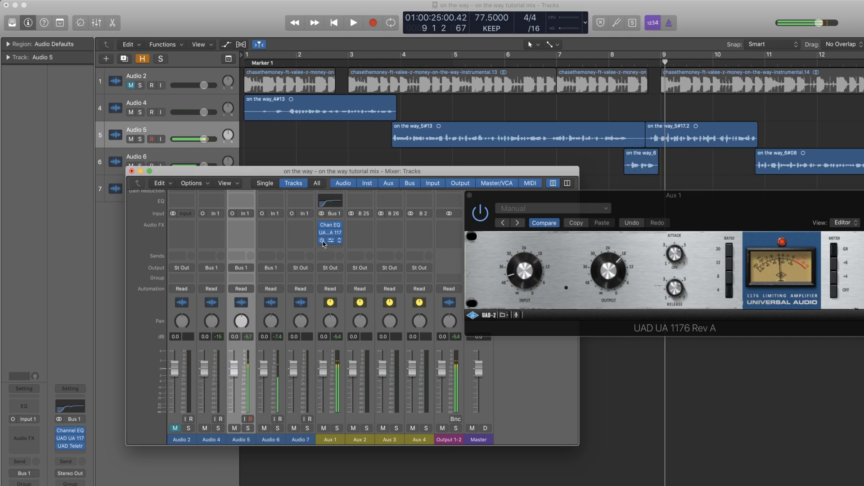
left_click(330, 241)
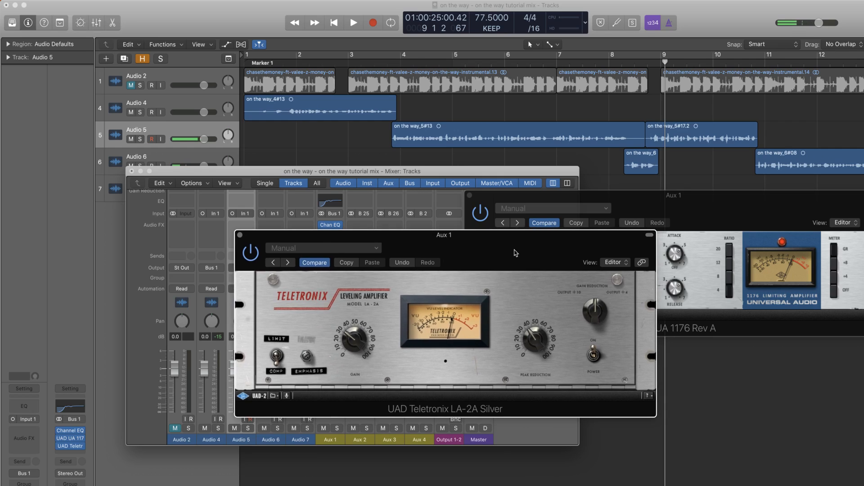
left_click_drag(512, 253, 508, 257)
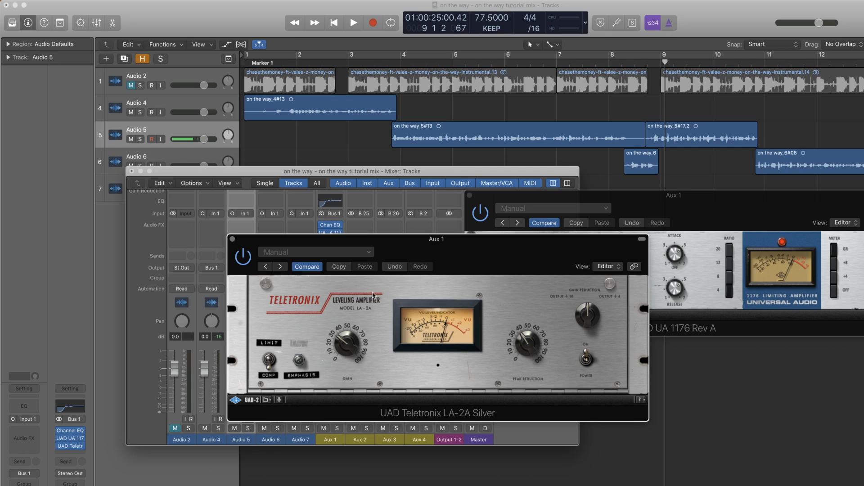
left_click(232, 239)
key("space")
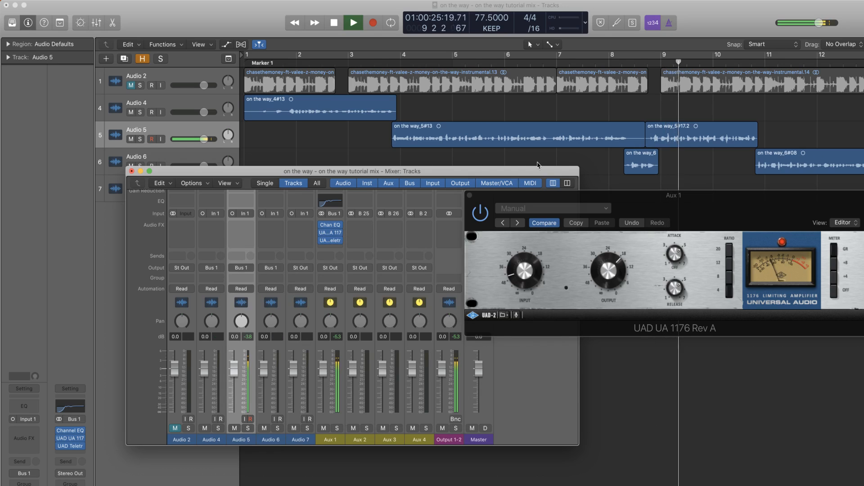
key("space")
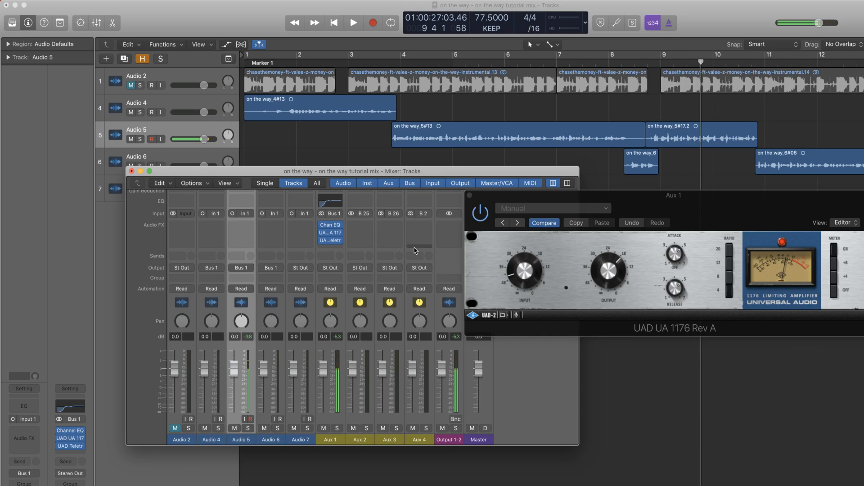
Step: Insert a stereo UAD Pultec-Pro Legacy on Aux 1 after the LA-2A and place its window over the Mixer
left_click(329, 248)
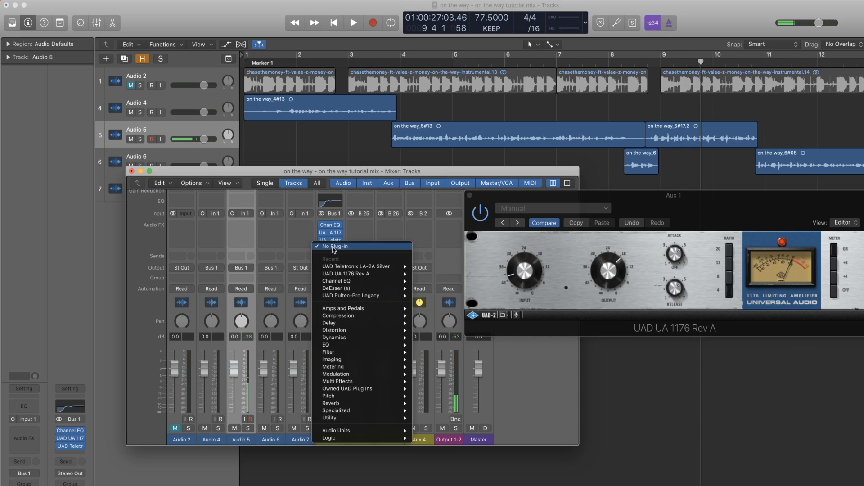
mouse_move(347, 275)
mouse_move(351, 296)
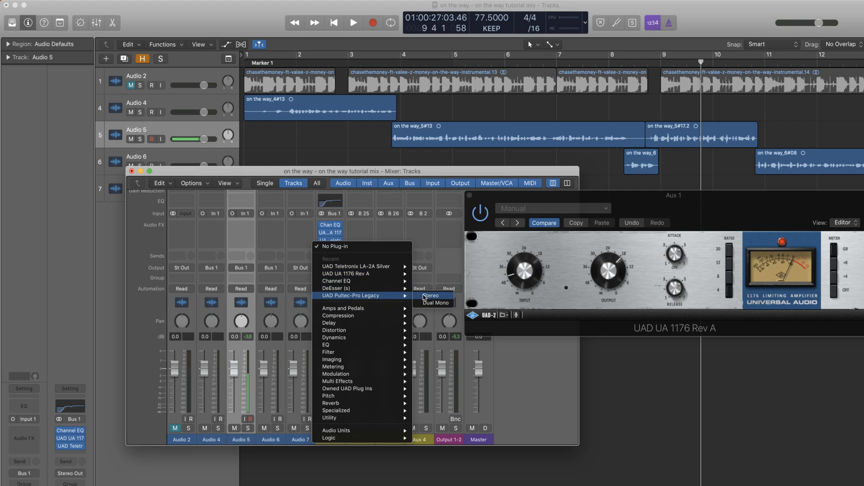
left_click(428, 296)
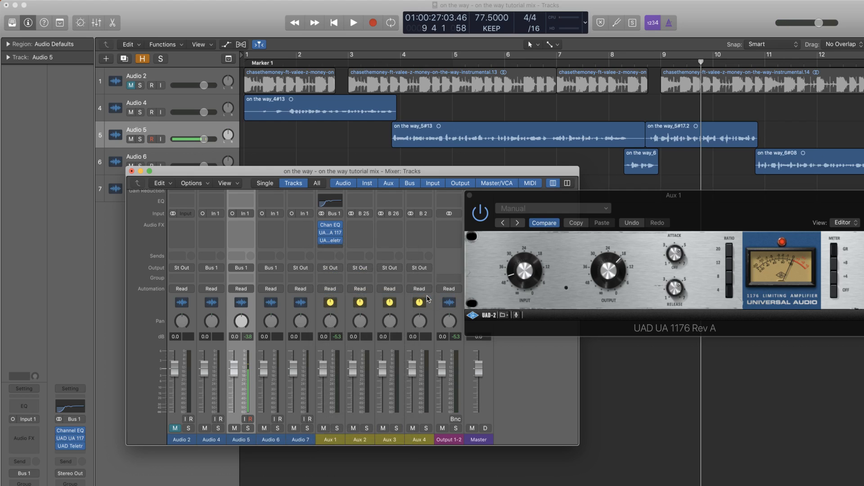
left_click_drag(283, 29, 588, 230)
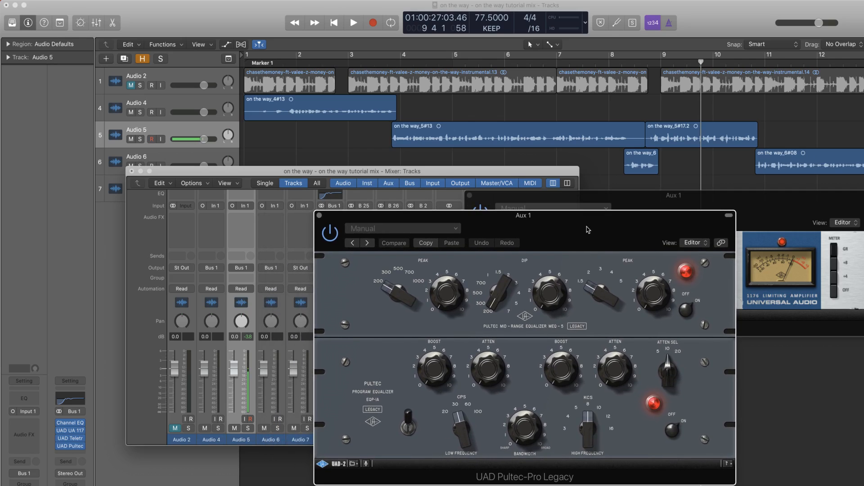
Step: Play the vocals from the project start, set the Pultec's low frequency to 60 CPS, and move its window fully into view
left_click(334, 22)
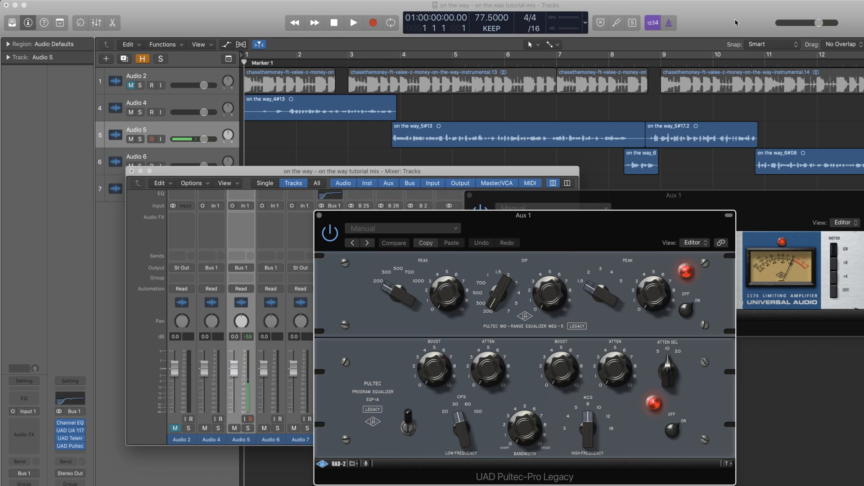
key("space")
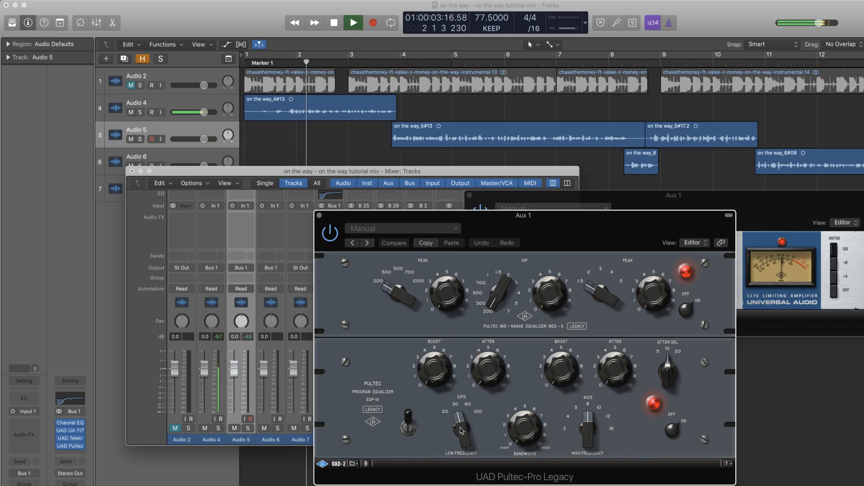
left_click_drag(461, 431, 466, 414)
key("space")
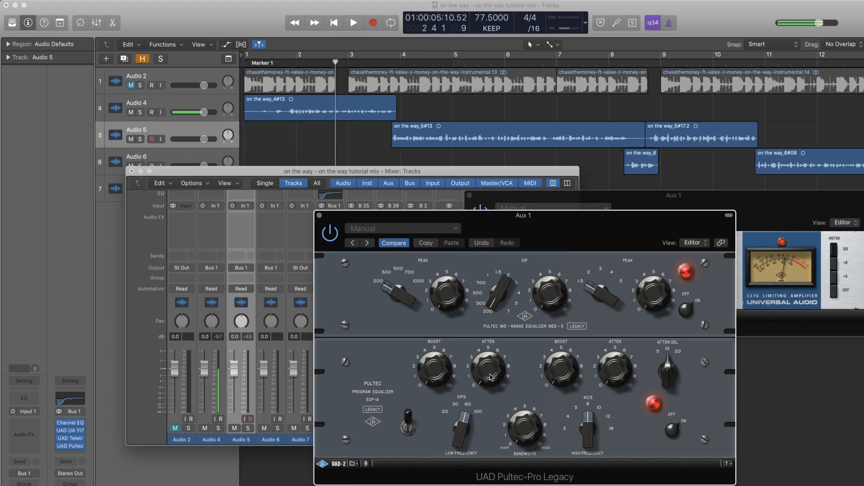
left_click_drag(559, 240, 541, 221)
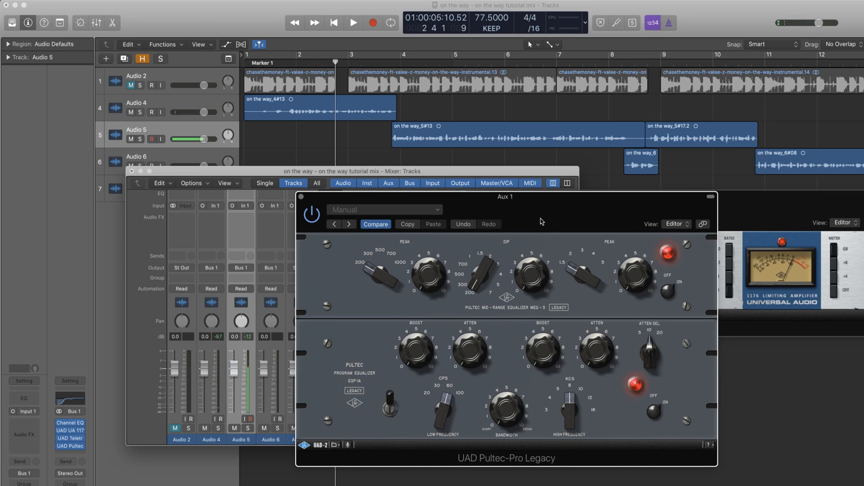
left_click_drag(541, 221, 527, 208)
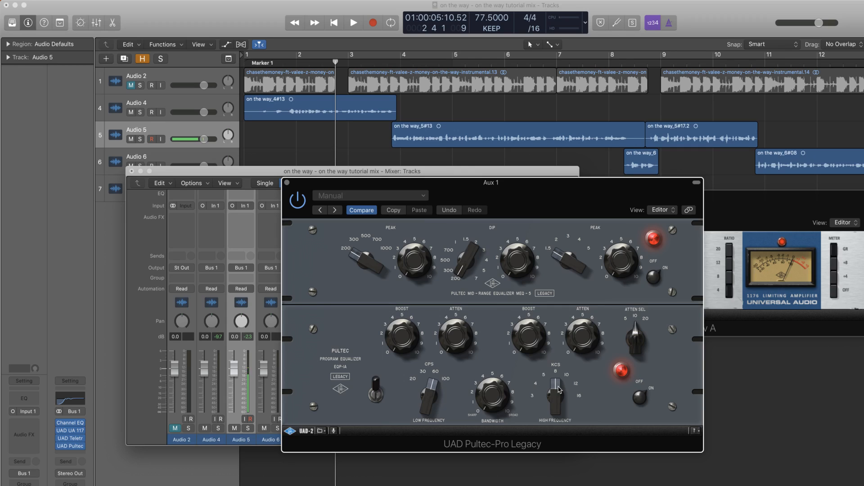
Step: Unmute Audio 2, play the full mix from bar 2, and raise the Pultec's high-frequency boost with the frequency at 10 KCS
left_click(298, 65)
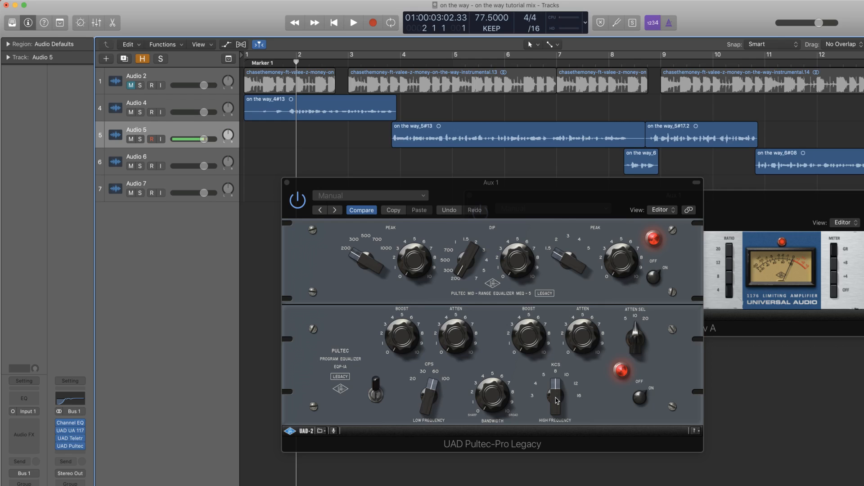
left_click(130, 86)
key("space")
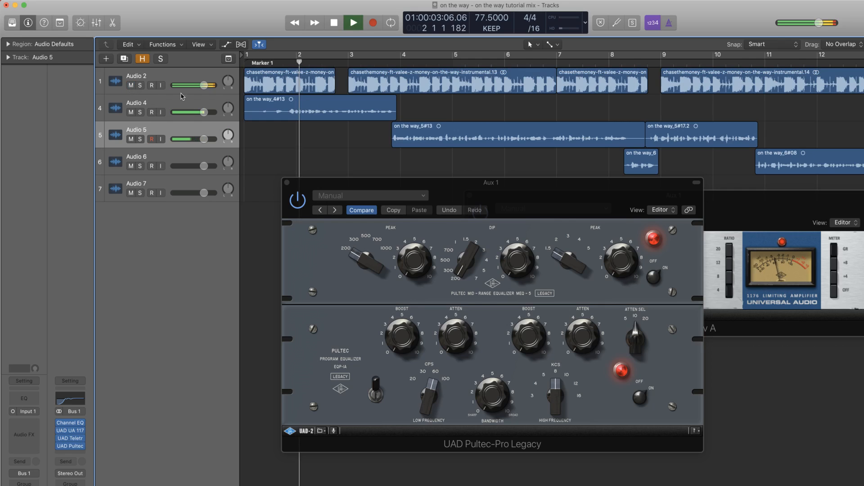
left_click(559, 384)
left_click_drag(560, 384, 558, 373)
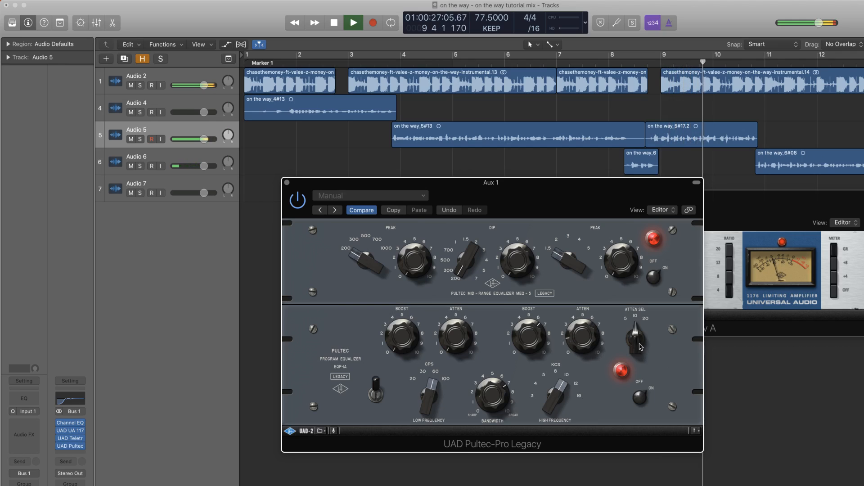
Step: Set the Pultec's high frequency to 8 KCS and its dip frequency to 300, and stop playback
left_click_drag(638, 342, 640, 303)
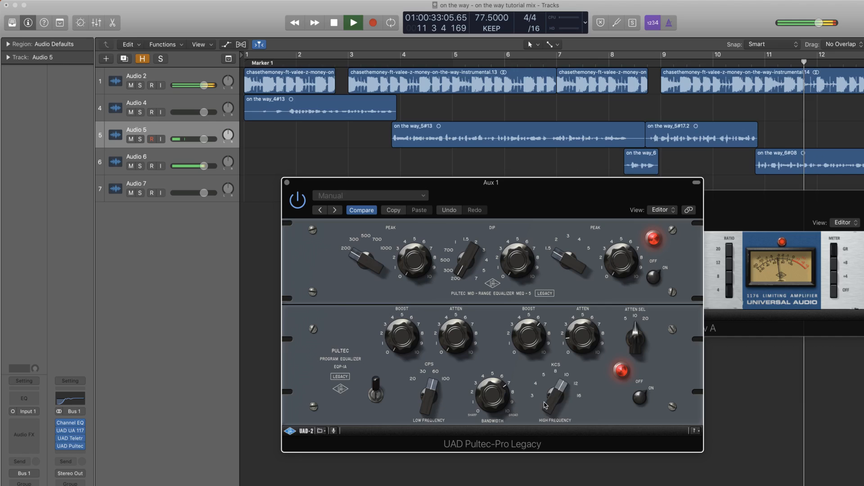
left_click_drag(546, 392, 545, 412)
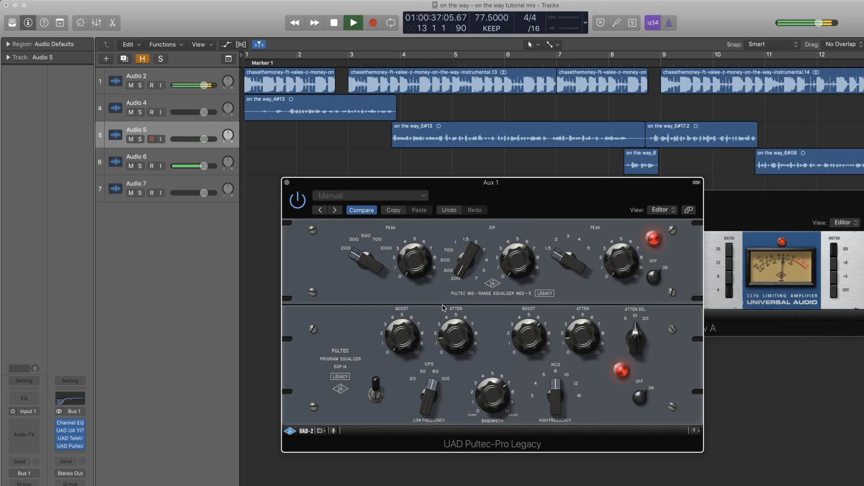
left_click_drag(468, 257, 468, 248)
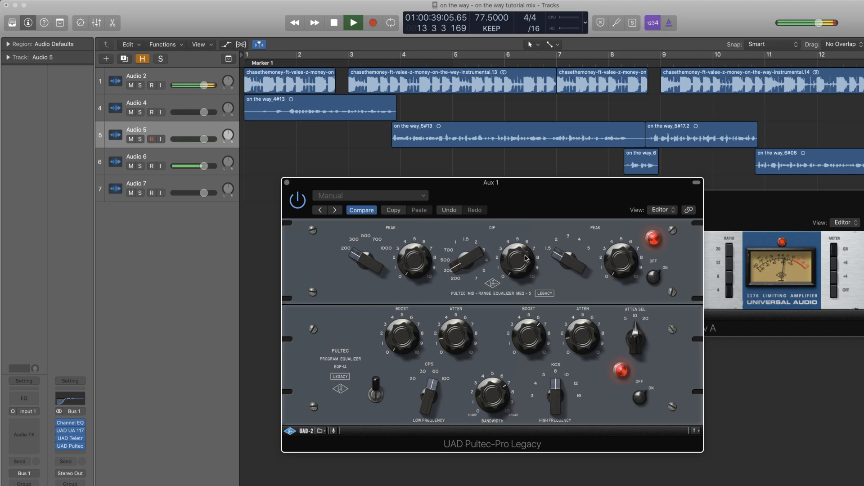
key("space")
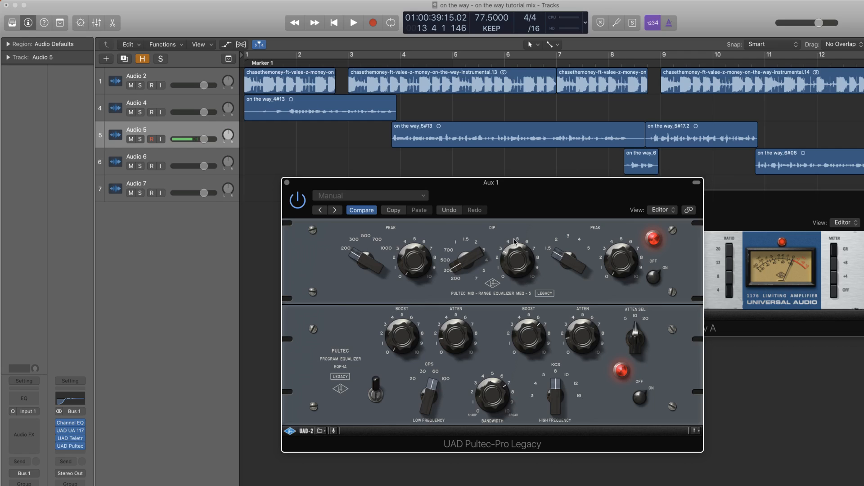
Step: Play the full mix from late in bar 3 and compare the vocals with the Pultec bypassed and active, leaving it on
left_click(385, 67)
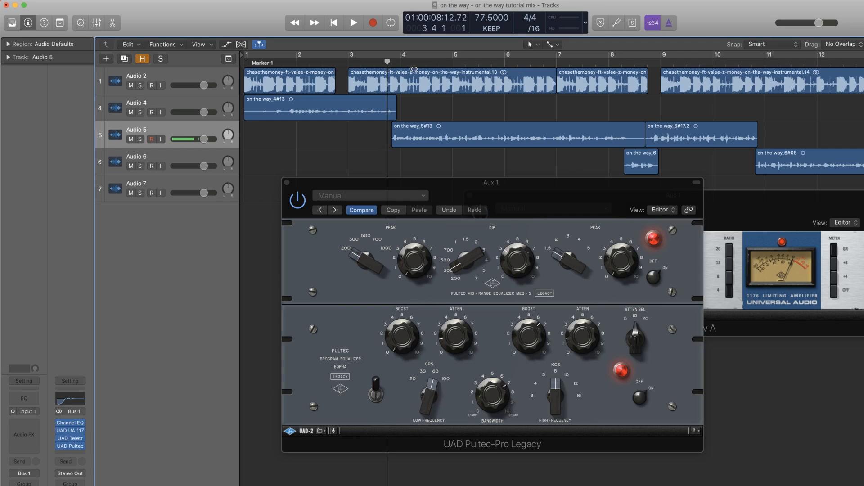
key("space")
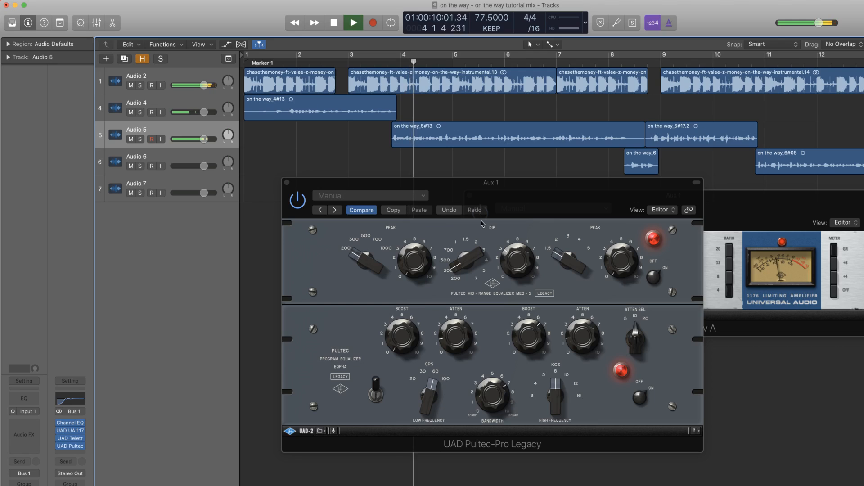
left_click(299, 203)
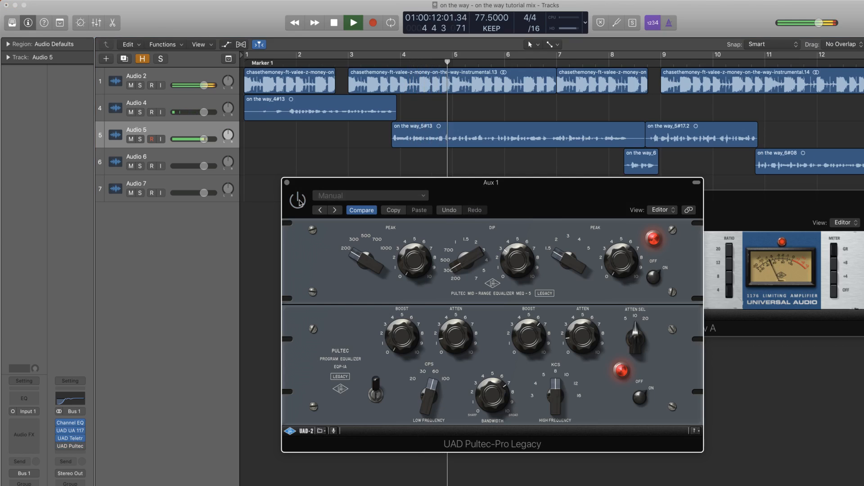
left_click(300, 203)
left_click(299, 203)
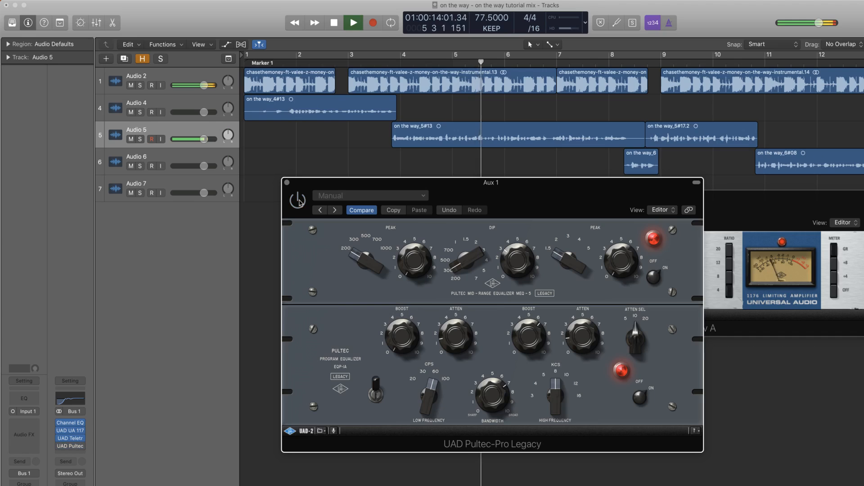
left_click(300, 203)
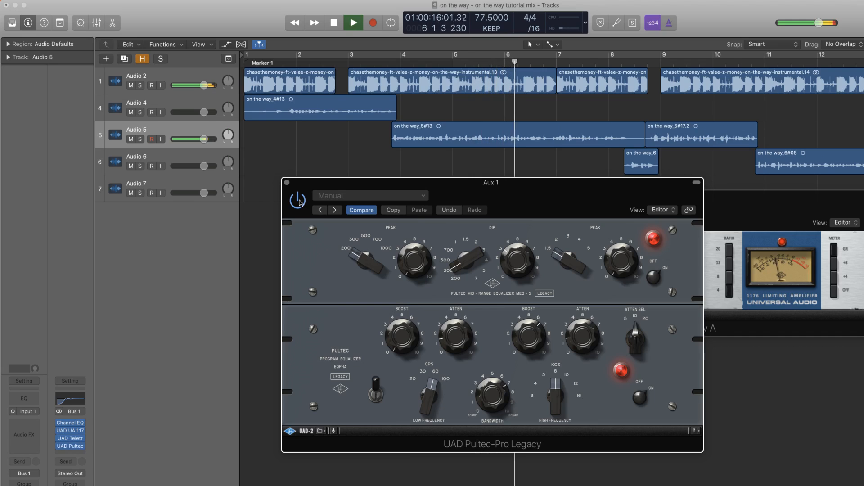
Step: Compare the vocals with the Pultec bypassed and active from bar 6, leave it on, and stop playback in bar 11
left_click(300, 203)
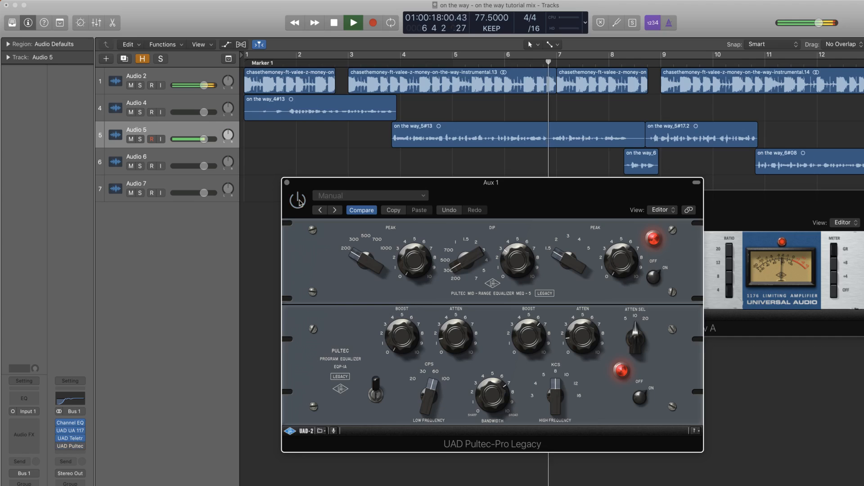
left_click(299, 203)
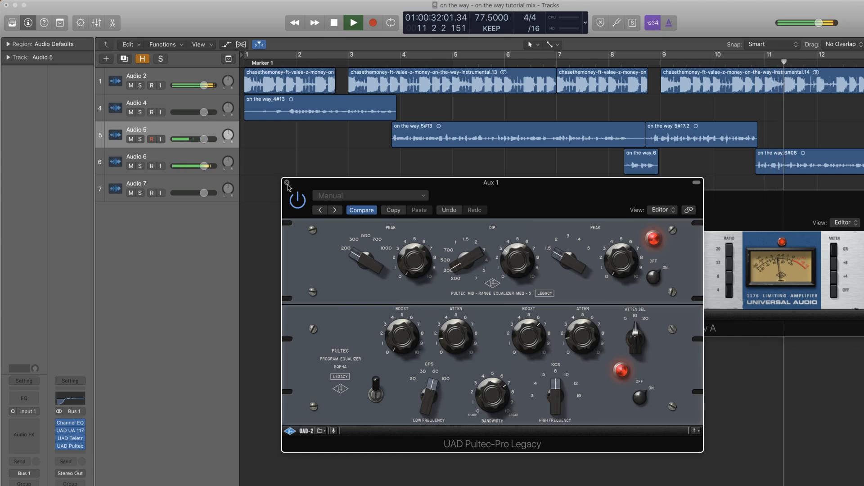
key("space")
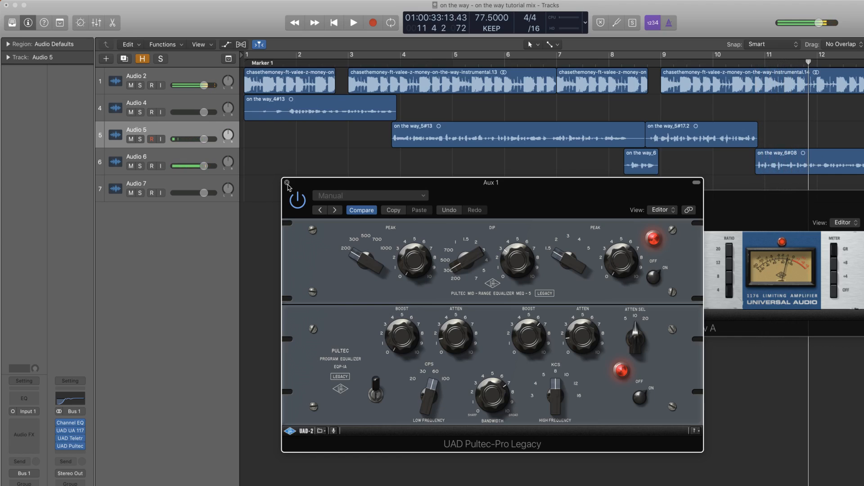
Step: Open Aux 1's LA-2A from the separate mixer window, place it beside the Pultec, and play the mix up to bar 15
left_click_drag(513, 204, 673, 206)
left_click(240, 2)
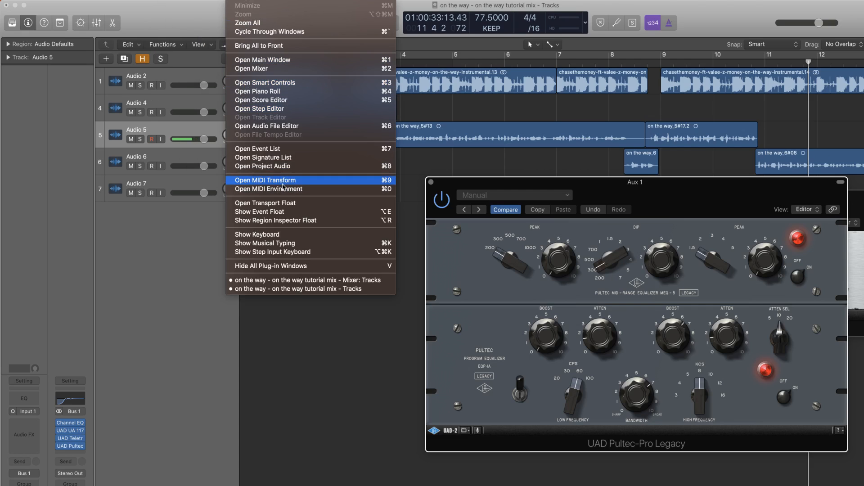
left_click(308, 280)
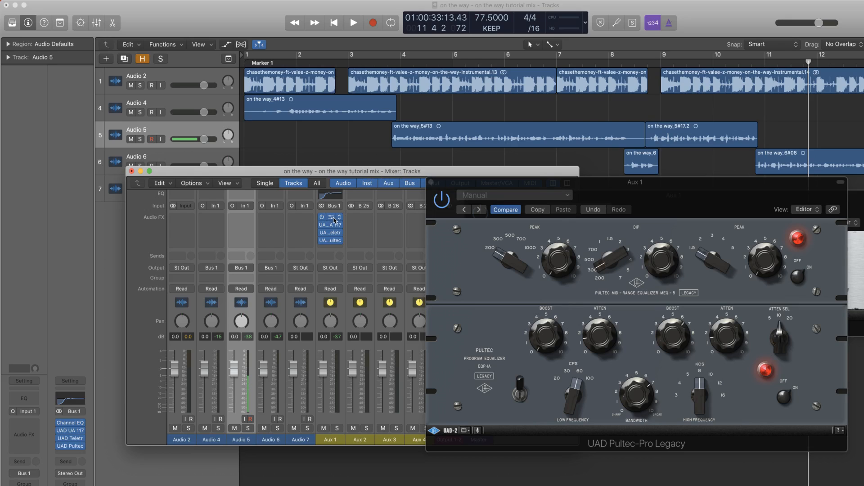
left_click(331, 233)
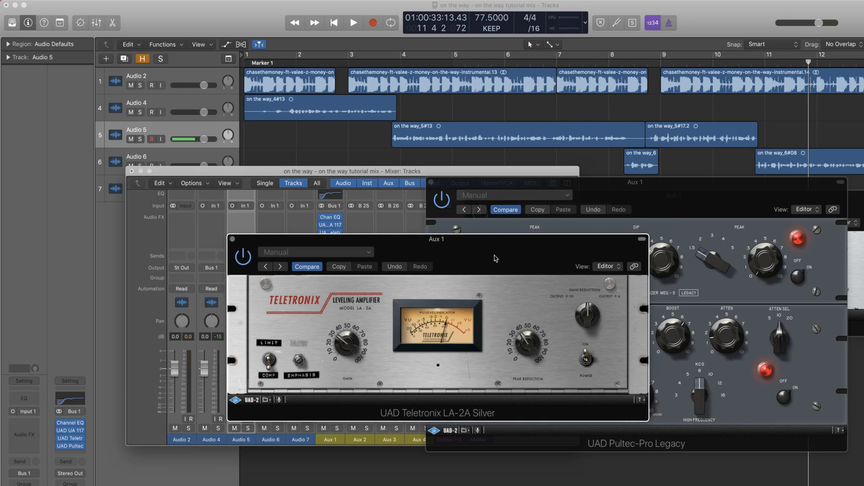
left_click_drag(495, 257, 360, 290)
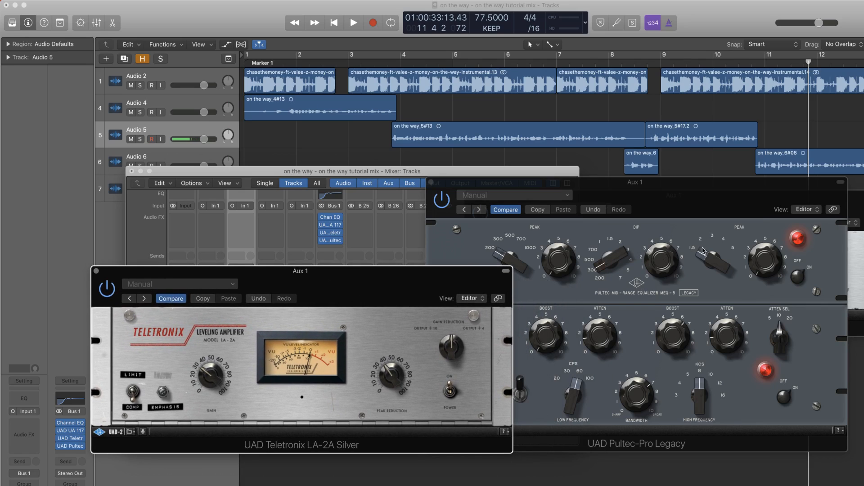
key("space")
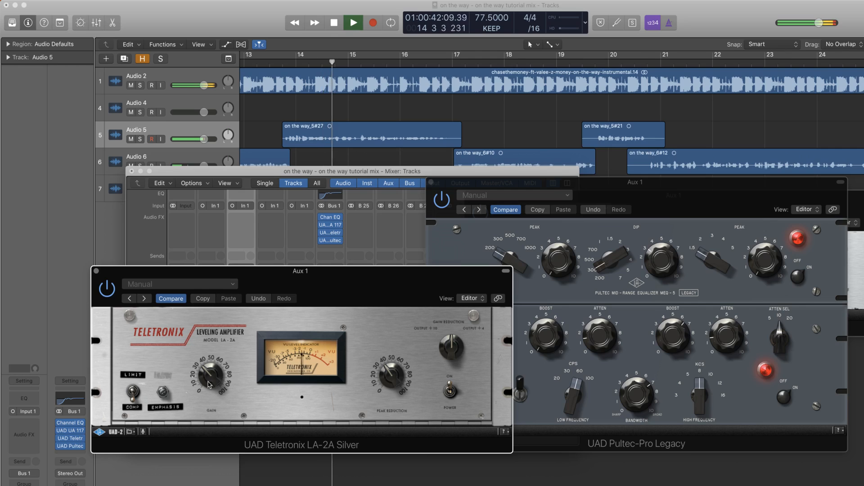
key("space")
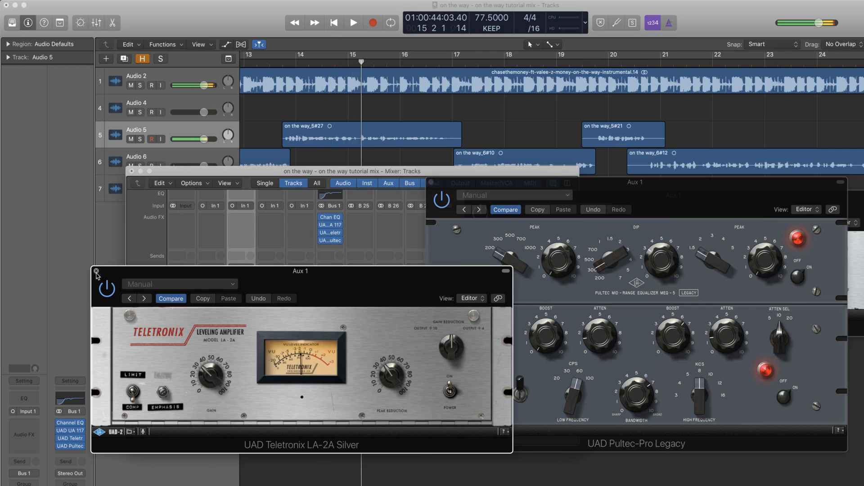
Step: Close the LA-2A, Pultec and 1176 plug-in windows
left_click(96, 271)
left_click(430, 183)
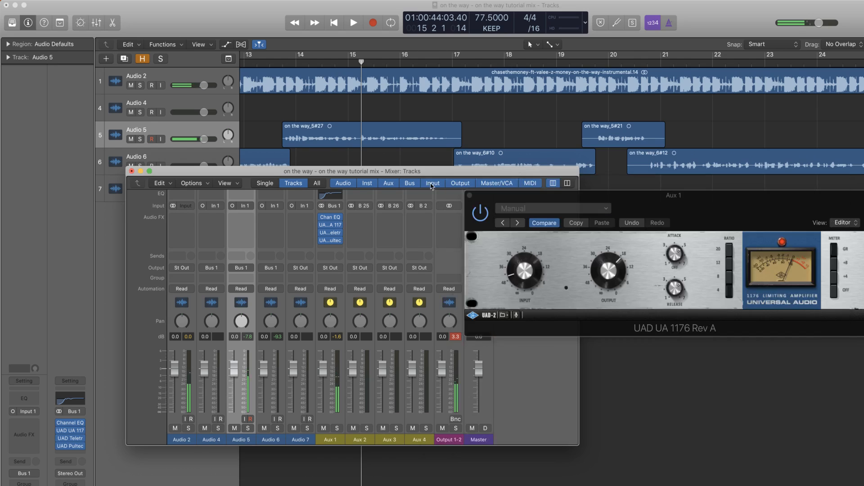
left_click(470, 195)
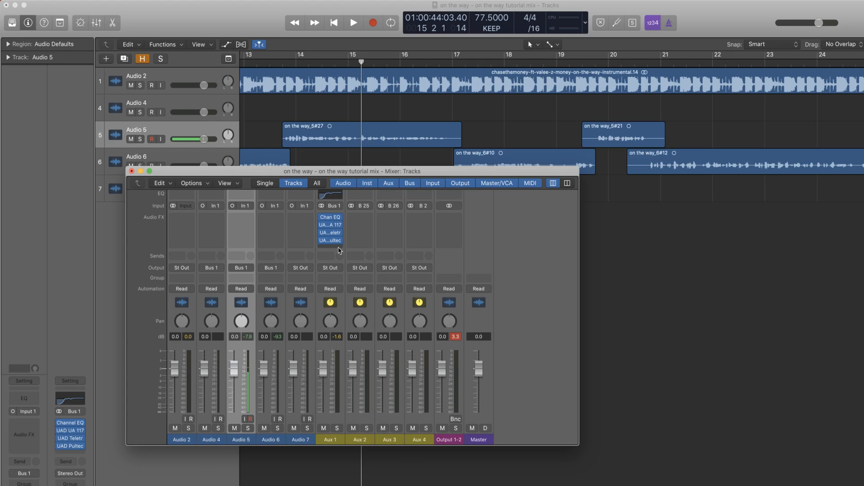
Step: Insert a stereo DeEsser (s) after the Pultec on Aux 1 and move its window over the mixer
left_click(339, 248)
mouse_move(384, 343)
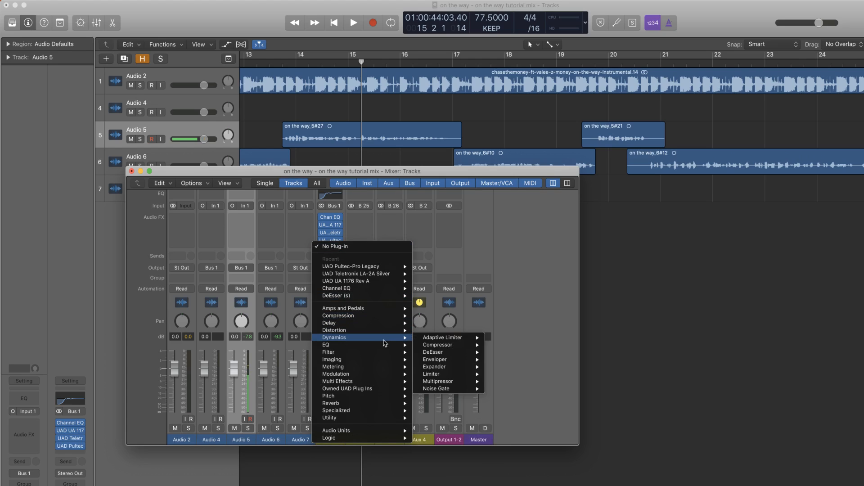
mouse_move(376, 317)
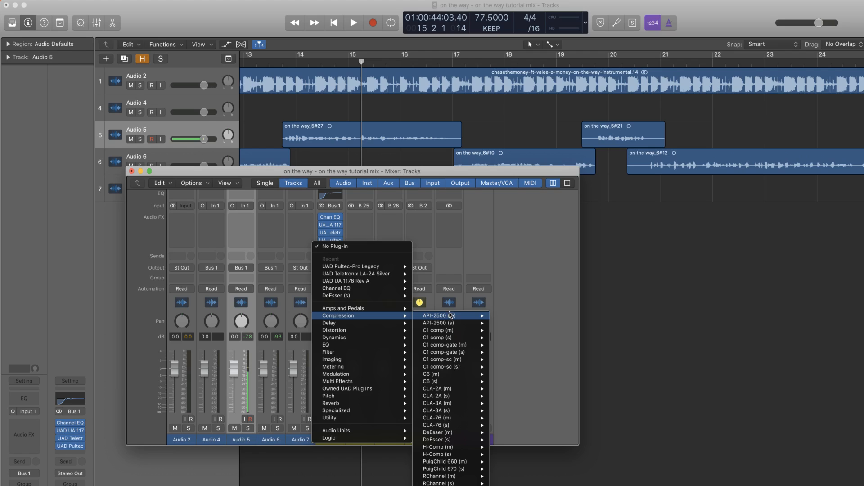
mouse_move(475, 441)
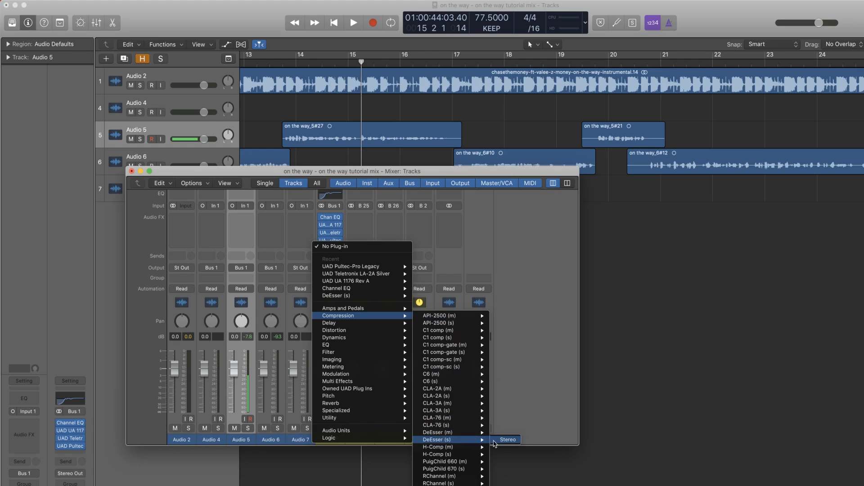
left_click(497, 441)
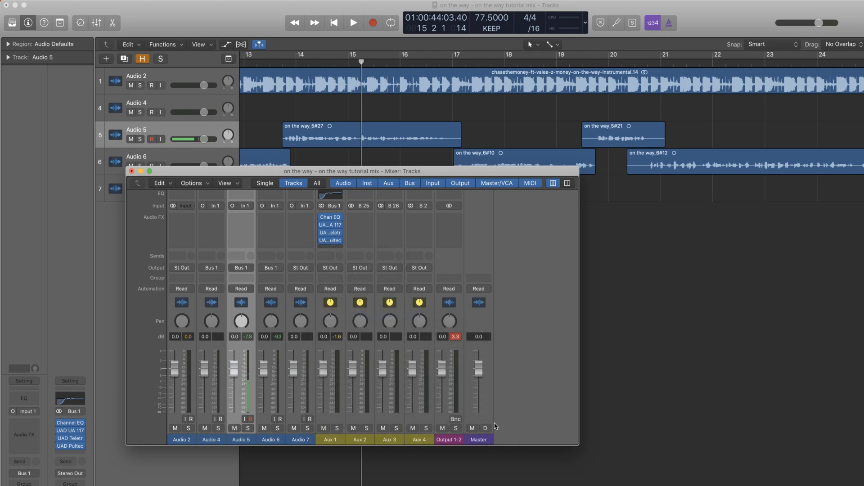
left_click_drag(98, 22, 393, 159)
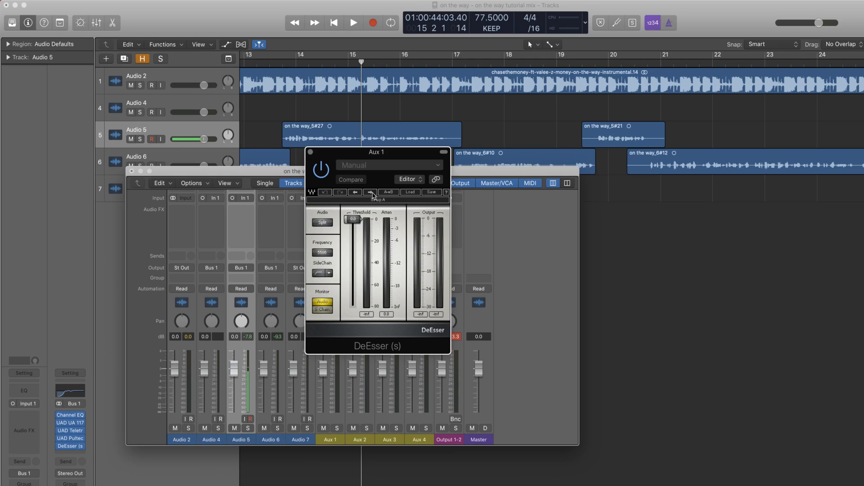
Step: Load the DeEsser's Male Ess preset, lower the threshold to about -33 while playing from bar 15, and close the plug-in
left_click(371, 193)
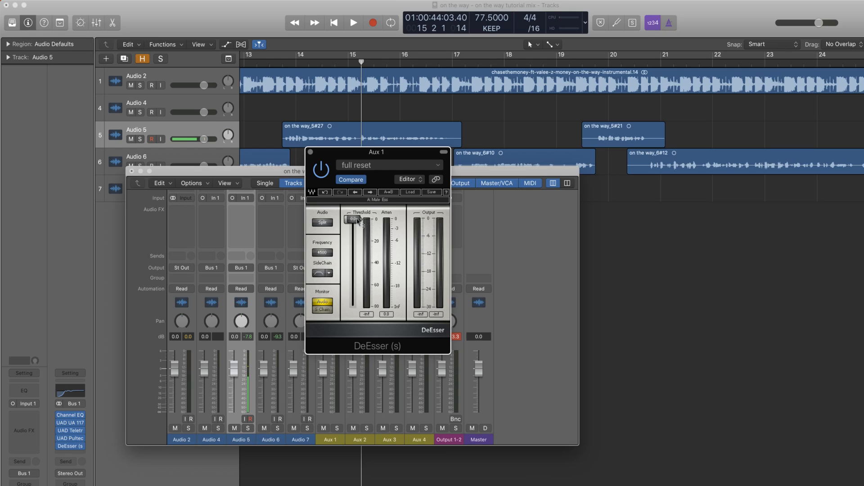
key("x")
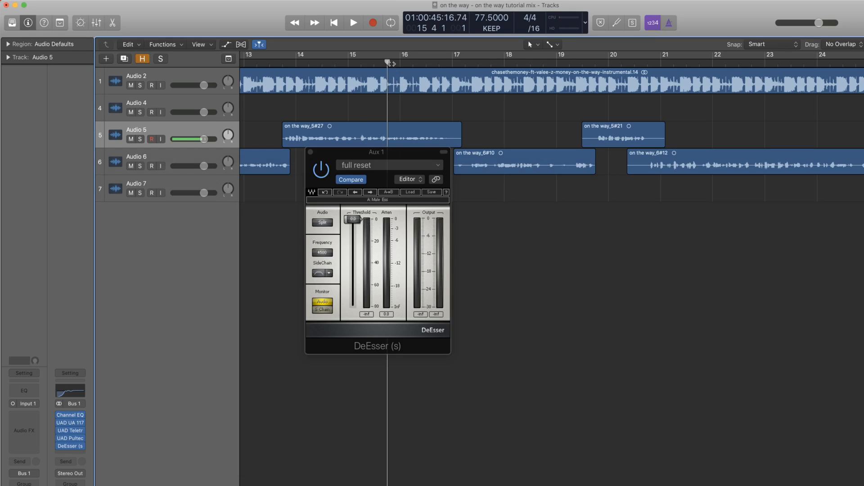
key("space")
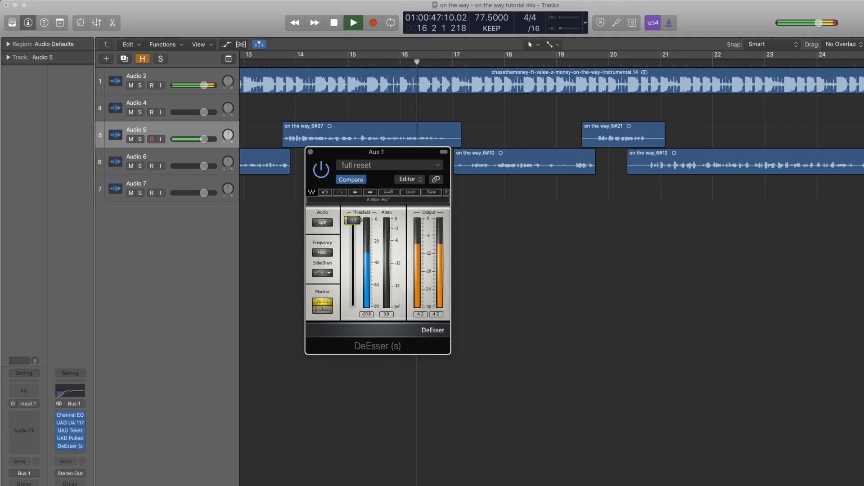
left_click_drag(351, 226, 353, 255)
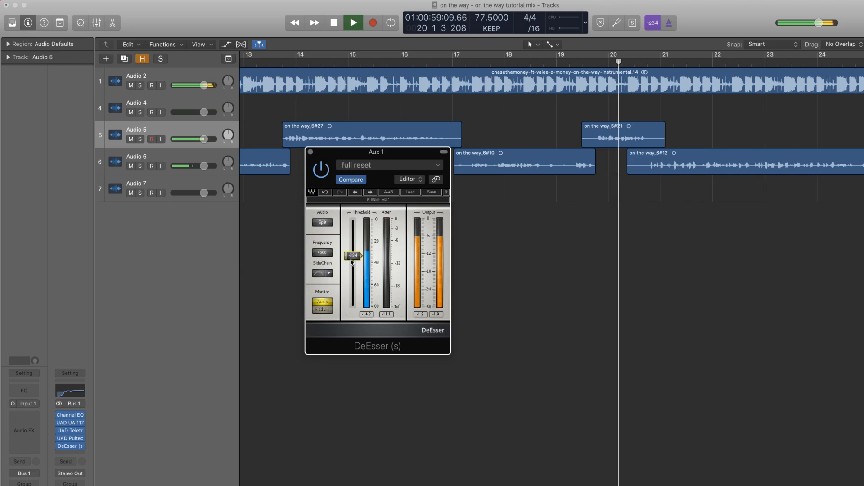
left_click_drag(350, 253, 350, 253)
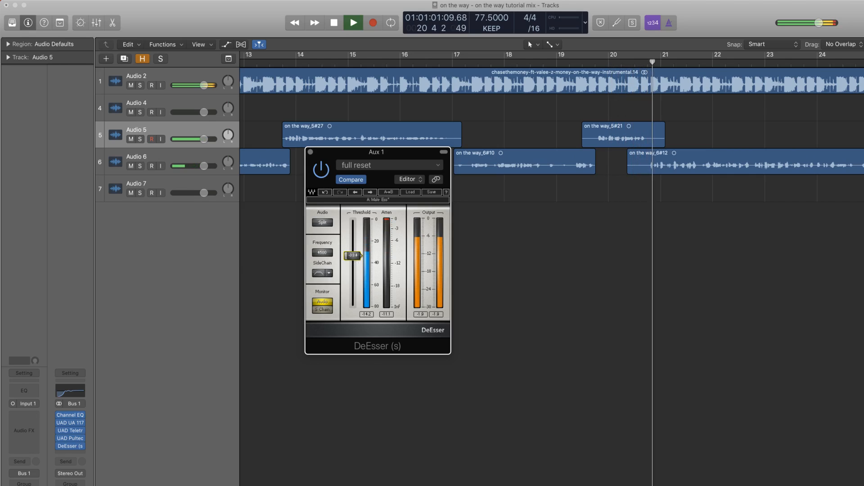
left_click(310, 151)
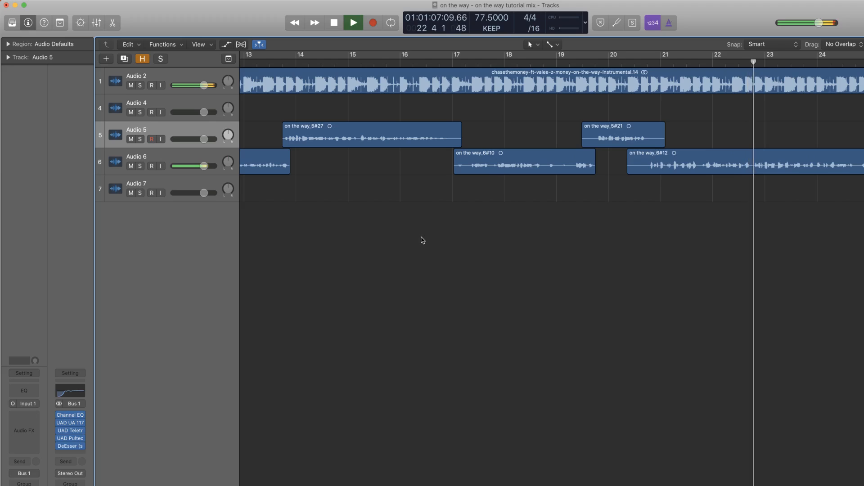
Step: Fit the whole arrangement in the timeline, stop playback, and return the playhead to the project start
scroll(422, 240, "down", 10)
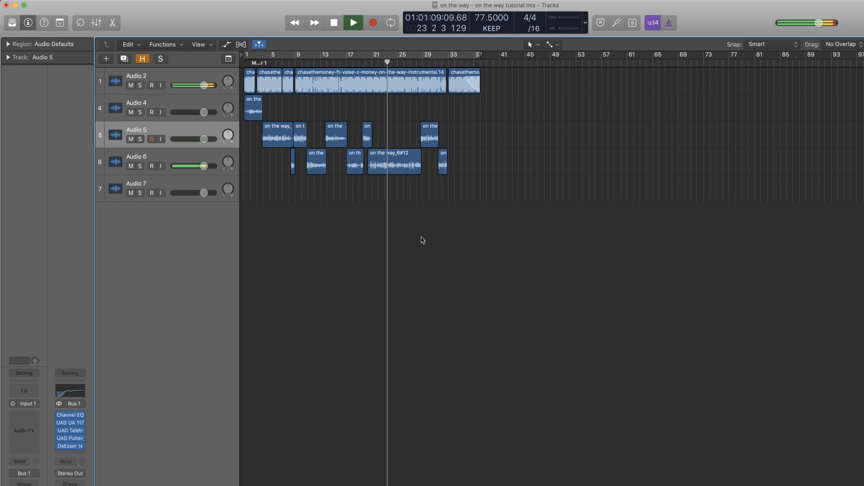
right_click(422, 236)
left_click(407, 225)
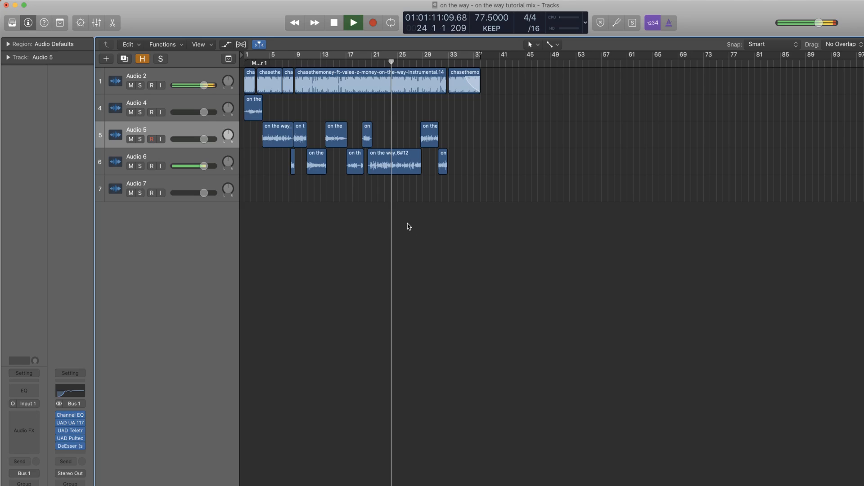
scroll(408, 225, "up", 6)
key("space")
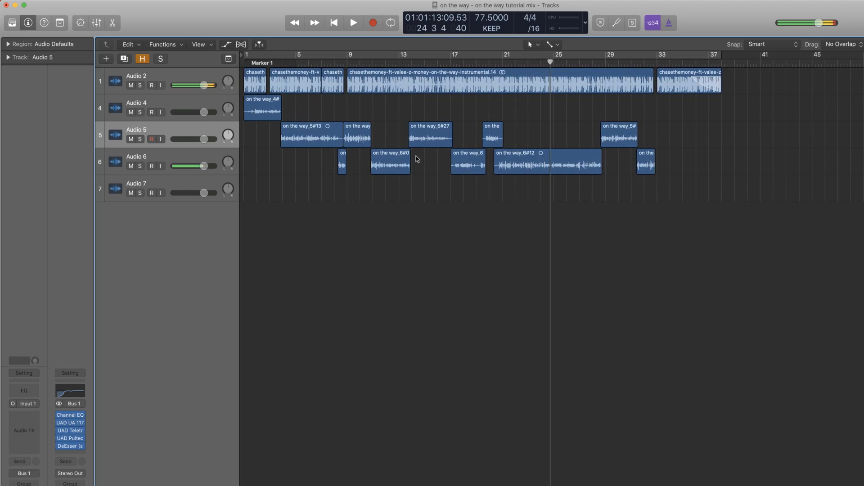
left_click(335, 23)
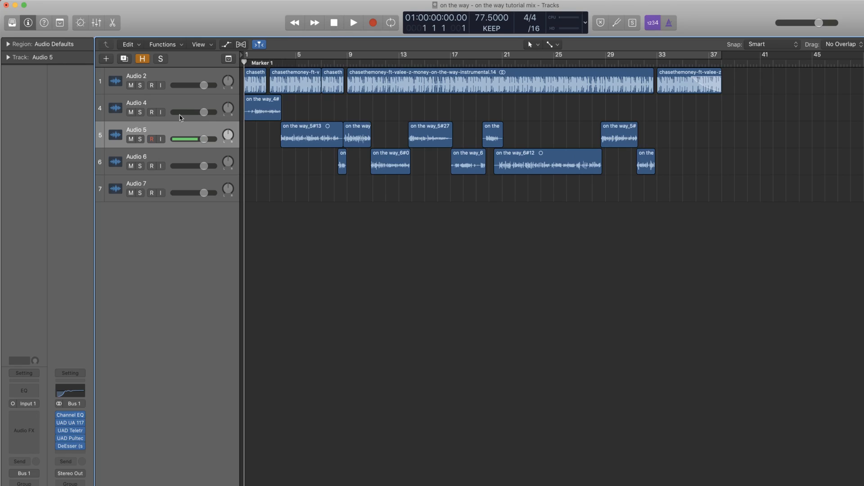
left_click(96, 22)
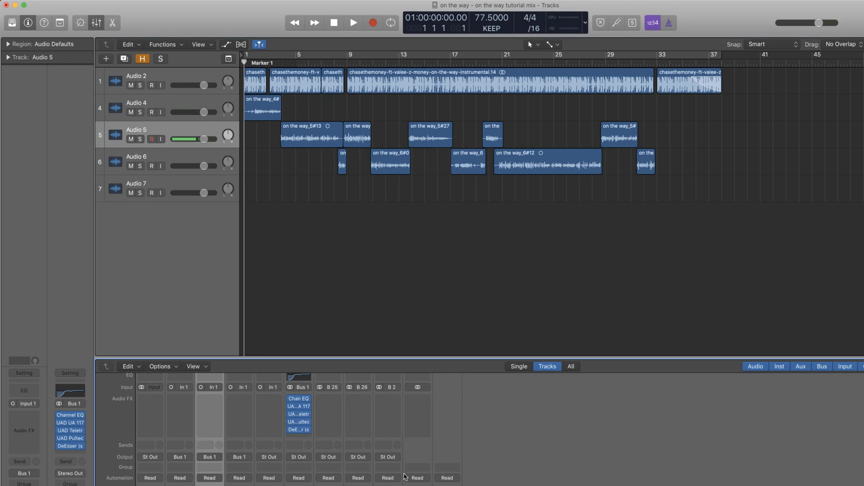
scroll(478, 422, "up", 2)
scroll(478, 422, "up", 2)
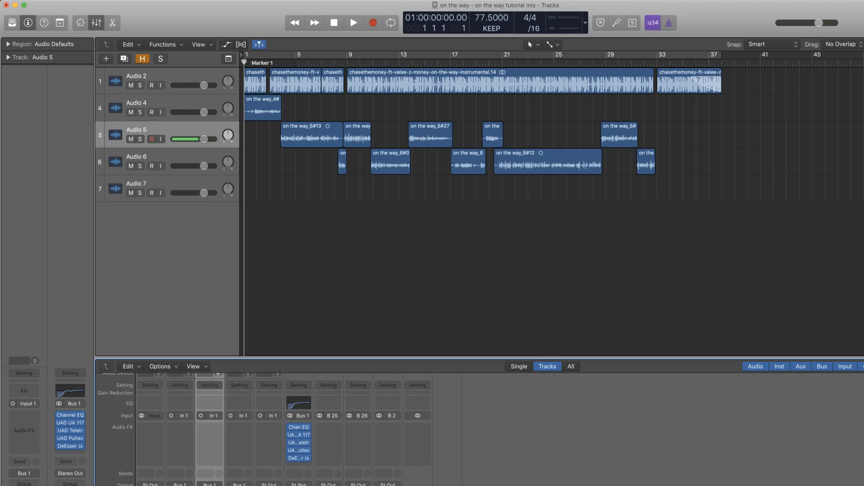
left_click(336, 23)
left_click(328, 429)
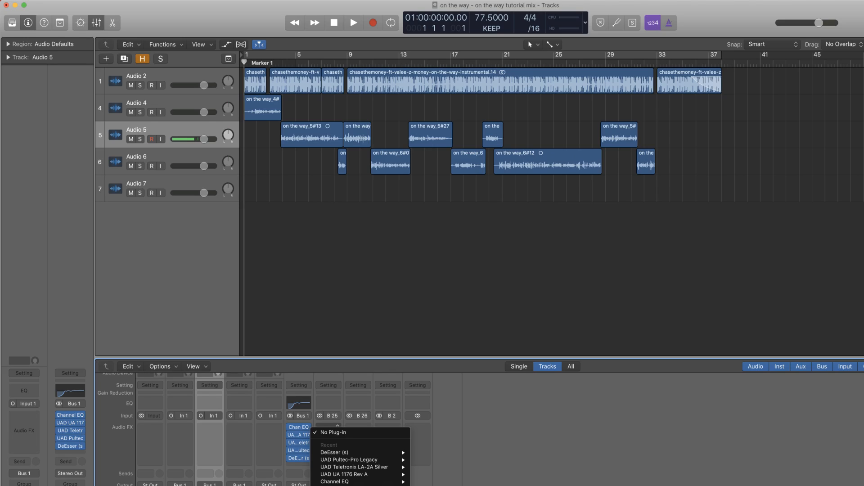
key("Escape")
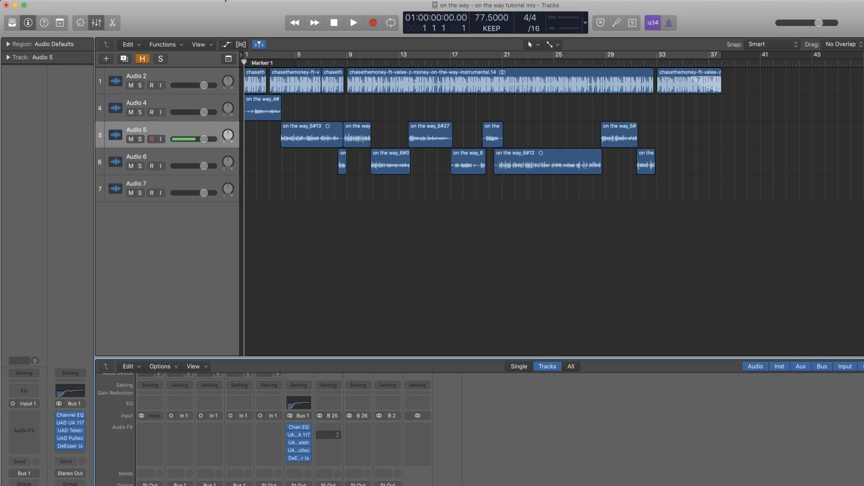
Step: Show the separate mixer window higher over the arrangement, with the docked mixer hidden
left_click(225, 1)
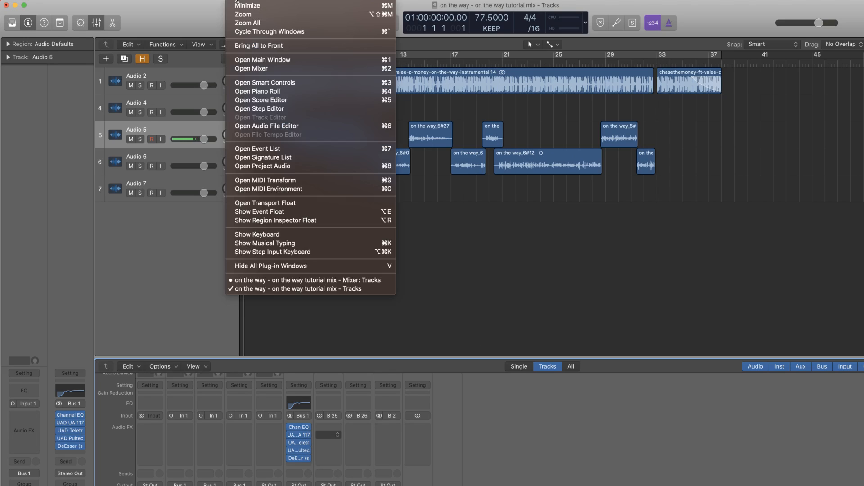
left_click(288, 281)
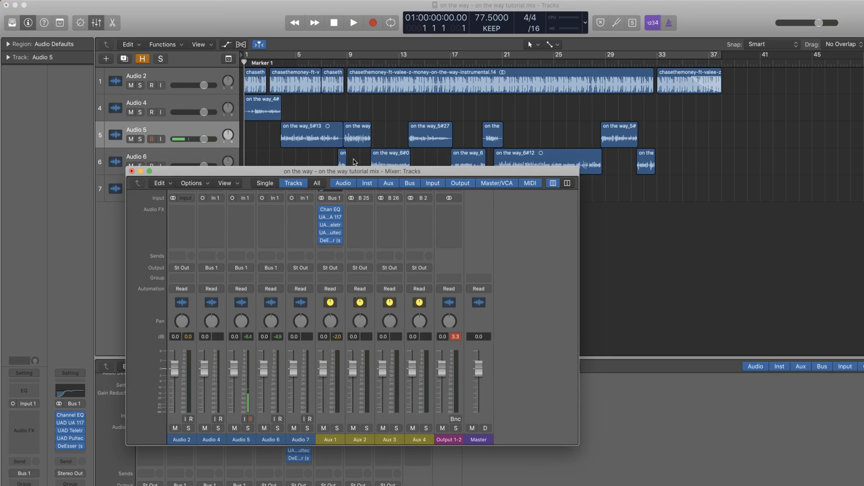
left_click_drag(357, 173, 411, 101)
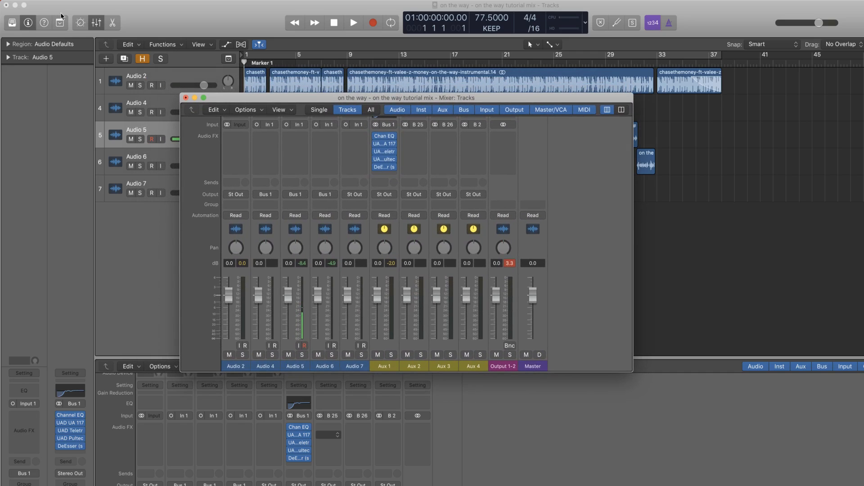
left_click(97, 23)
left_click(244, 0)
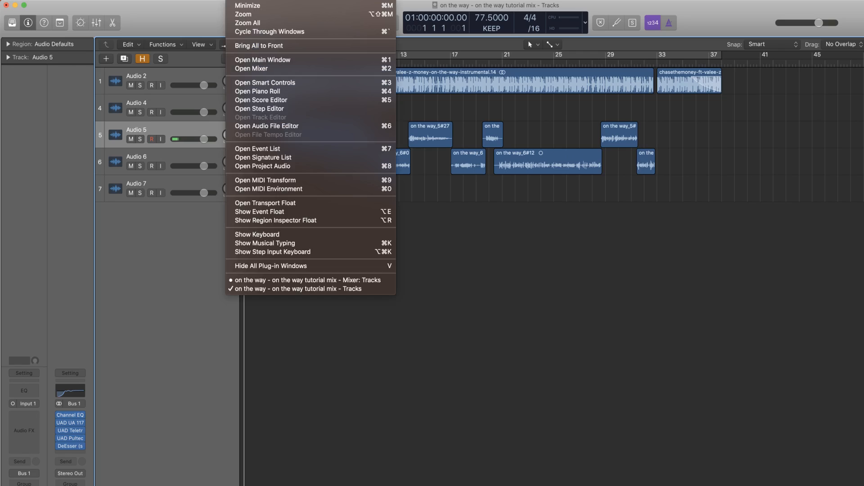
left_click(306, 279)
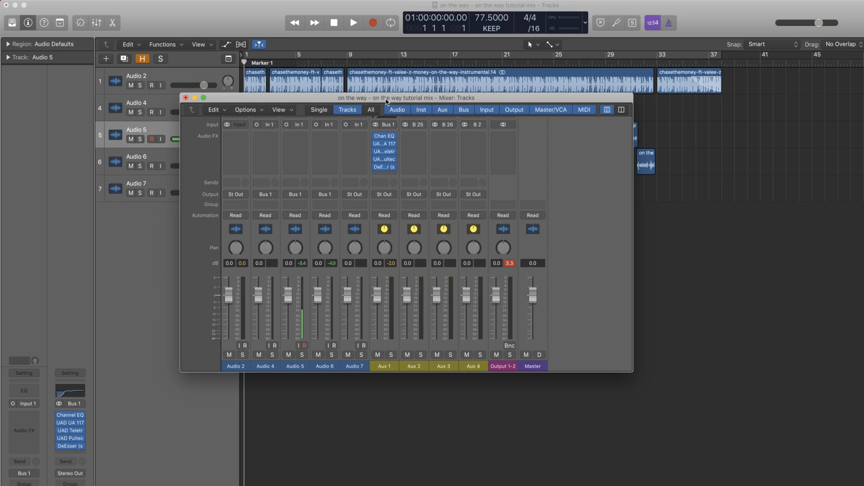
Step: Widen the mixer window and rename the Aux 2 channel as Reverb and the Aux 3 channel as Delay
left_click_drag(388, 98, 404, 95)
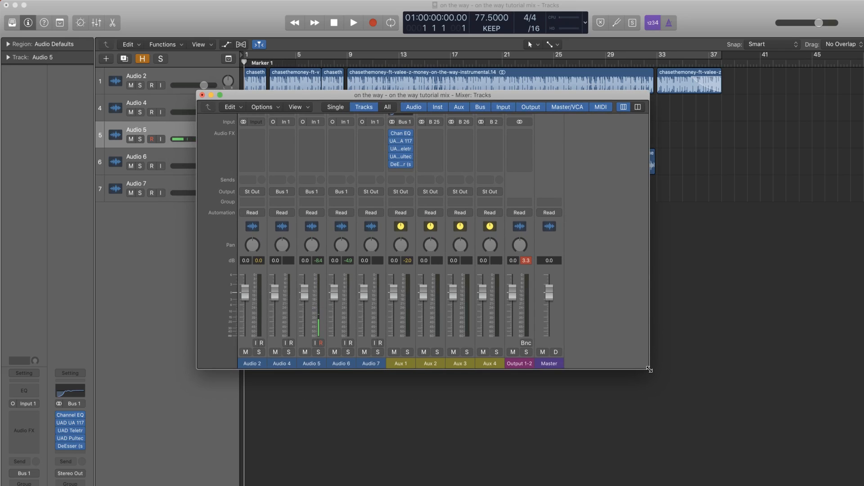
left_click_drag(655, 368, 758, 386)
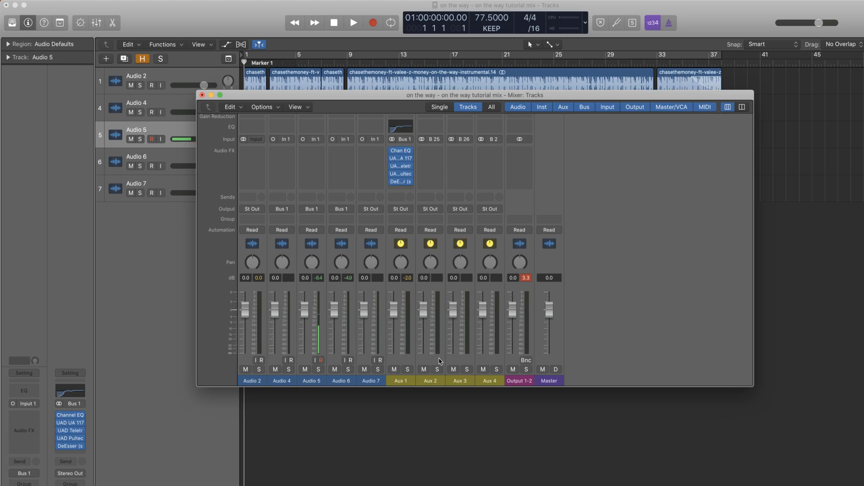
double_click(430, 381)
type("Reverb")
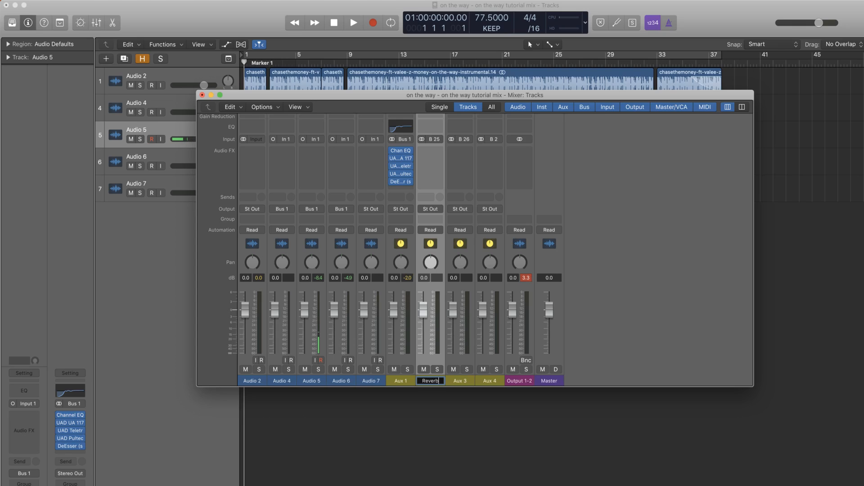
key("Return")
double_click(453, 382)
type("Delay")
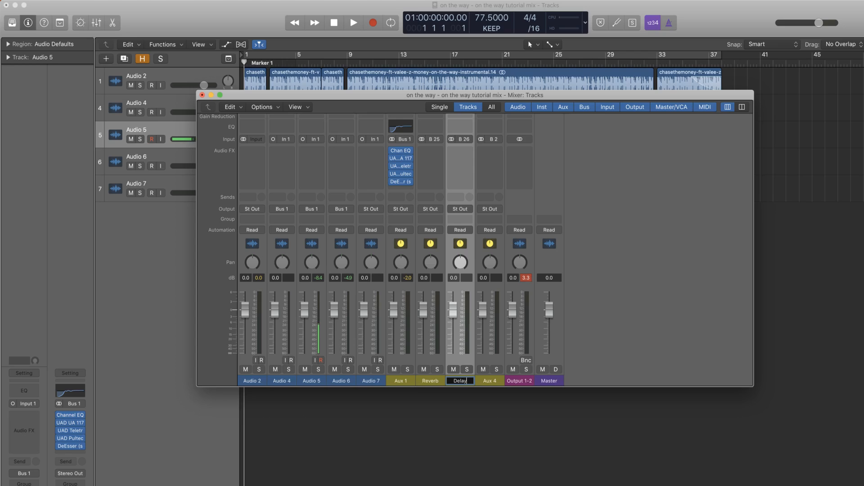
key("Return")
left_click(402, 210)
mouse_move(423, 242)
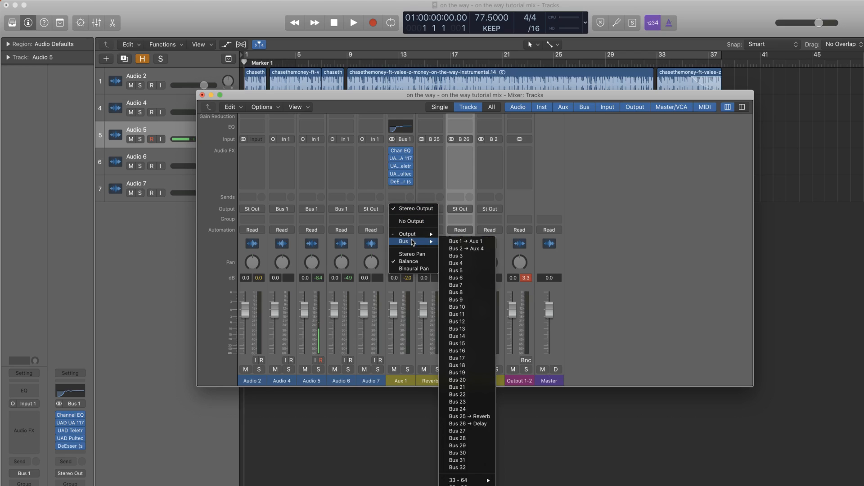
left_click(665, 193)
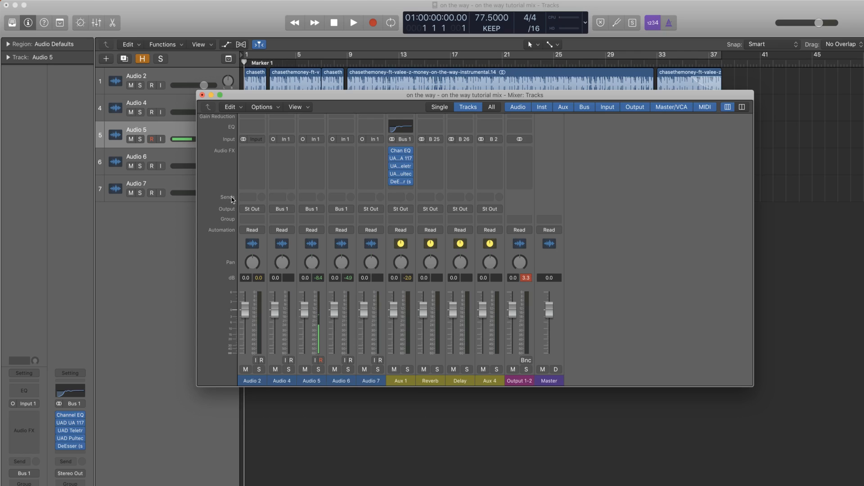
Step: Add a send on Aux 1 to Bus 25, which feeds the Reverb aux
left_click(397, 197)
mouse_move(405, 236)
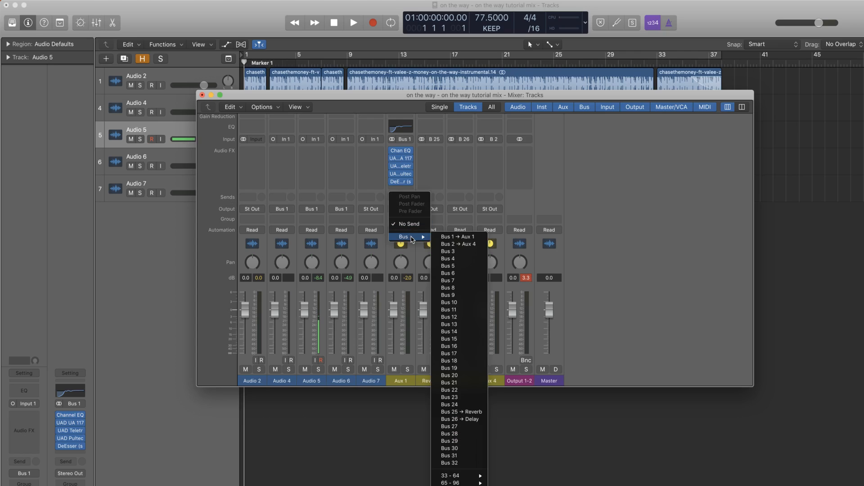
left_click(471, 415)
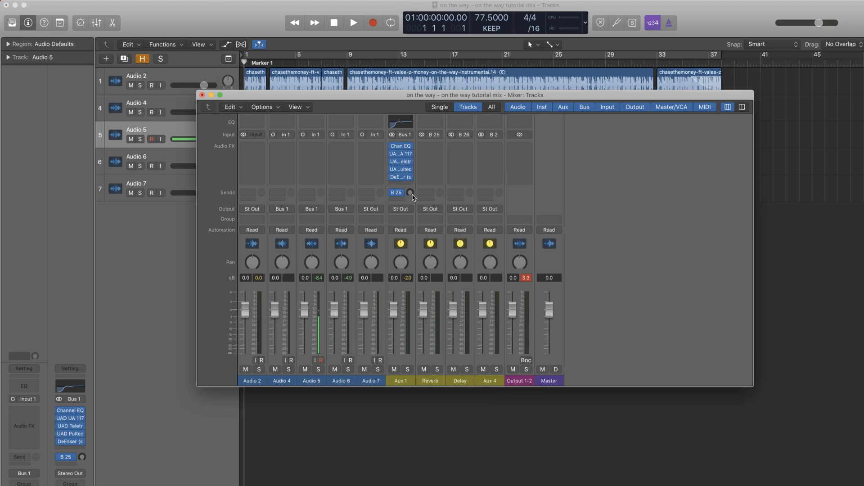
Step: Insert a stereo ValhallaVintageVerb on the Reverb aux and move the plug-in and mixer windows clear of the tracks
left_click(435, 144)
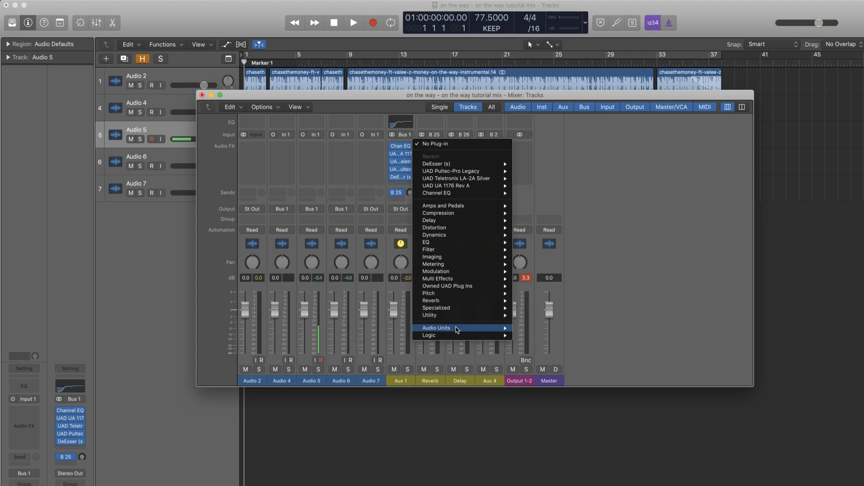
mouse_move(459, 329)
mouse_move(572, 437)
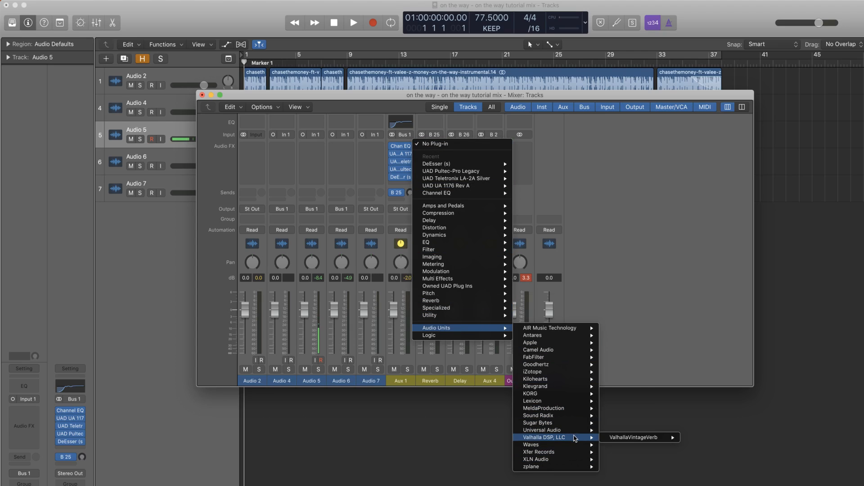
left_click(693, 439)
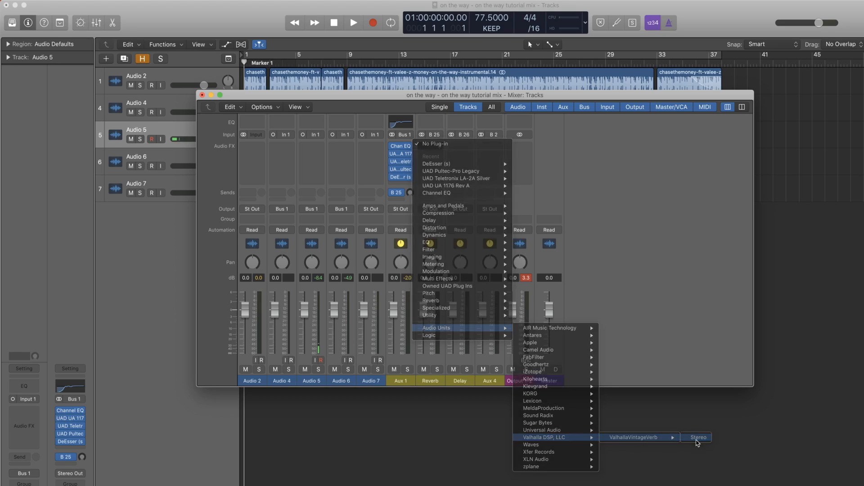
left_click_drag(289, 30, 758, 163)
left_click_drag(454, 95, 463, 124)
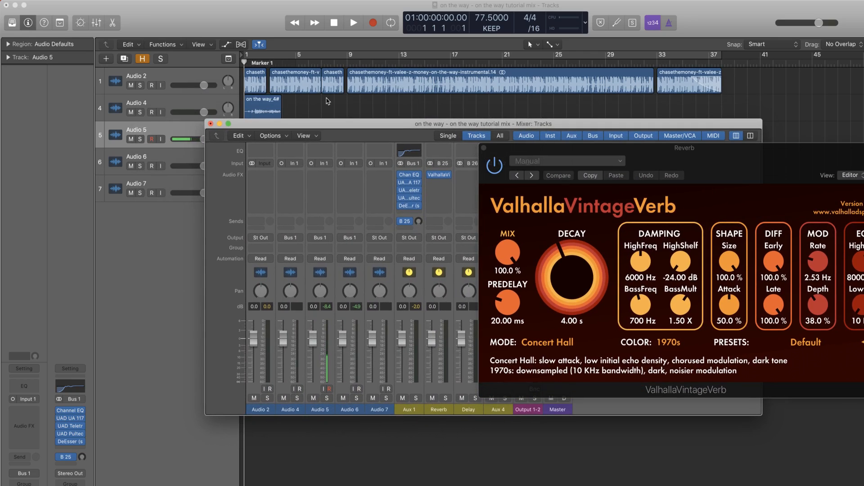
Step: Mute the Audio 2 instrumental track and bring the separate mixer window back to the front
left_click(130, 86)
key("x")
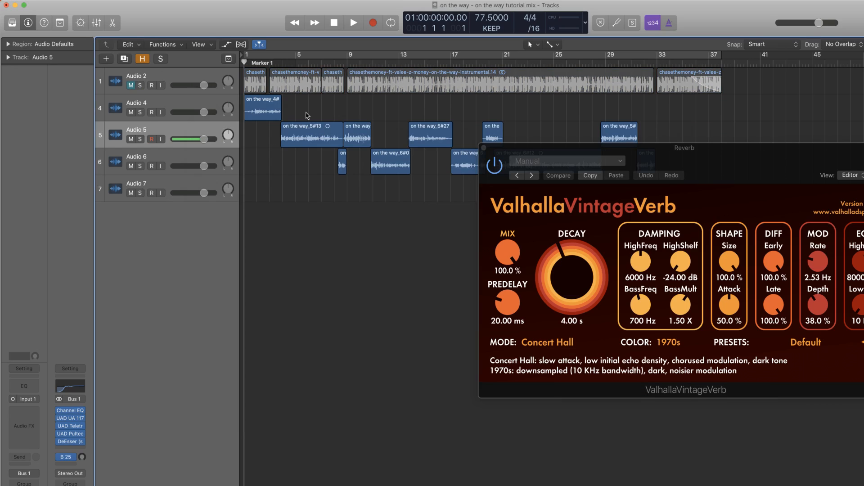
left_click(96, 22)
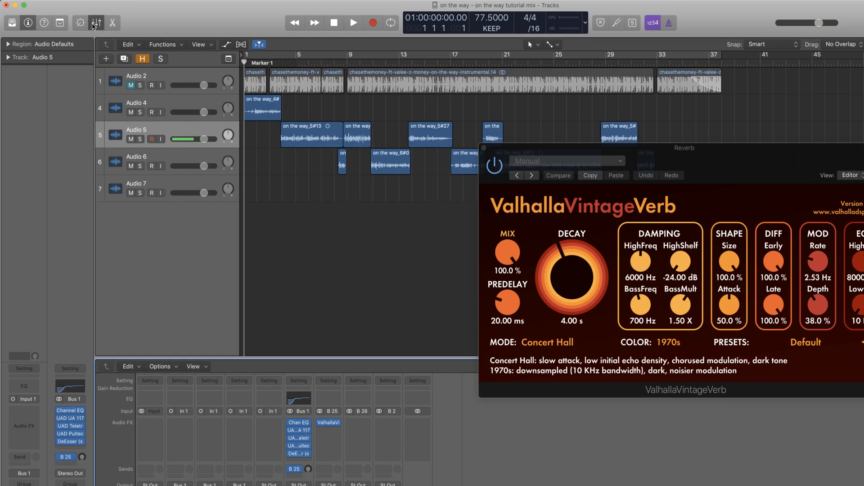
left_click(96, 22)
left_click(234, 5)
left_click(309, 283)
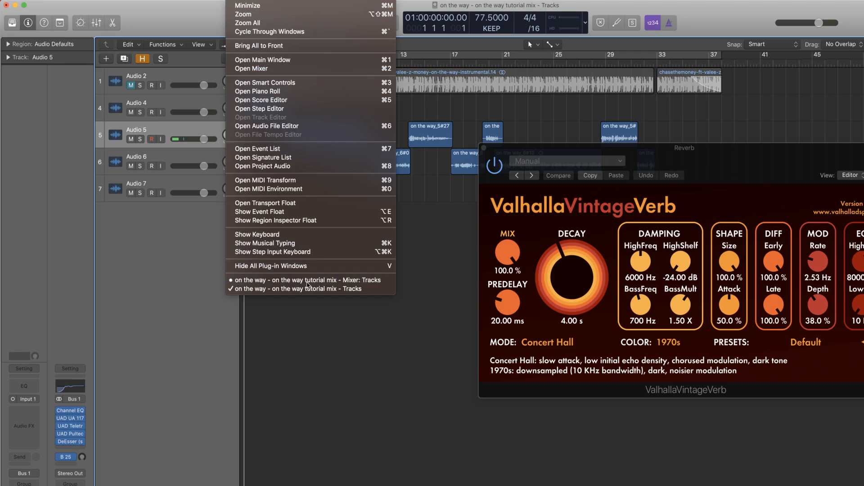
Step: Move the mixer window beside the reverb plug-in during a short playback, and return the playhead to the project start
key("space")
left_click_drag(434, 124, 321, 166)
key("space")
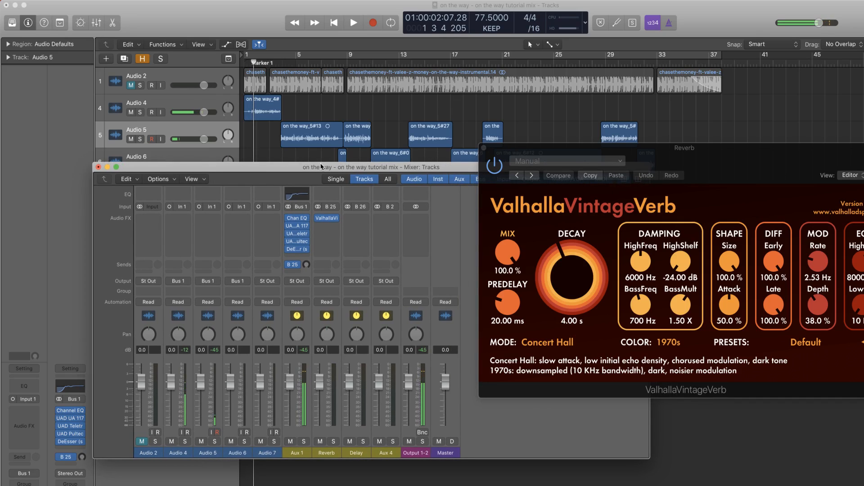
left_click(338, 25)
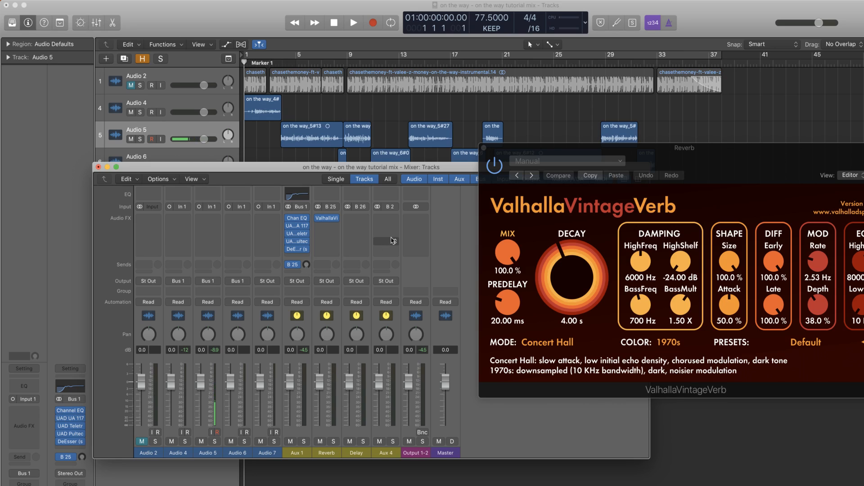
Step: Turn the reverb's Mix down to 0 % and back up to 100 %
mouse_move(330, 222)
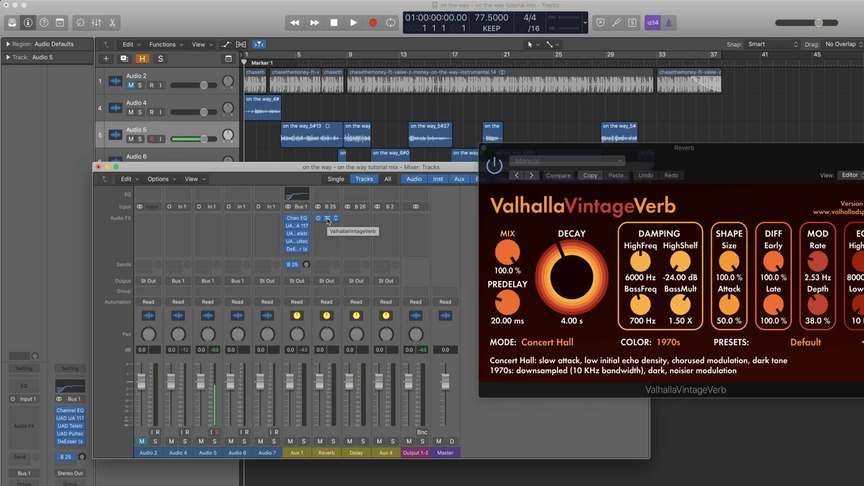
mouse_move(509, 256)
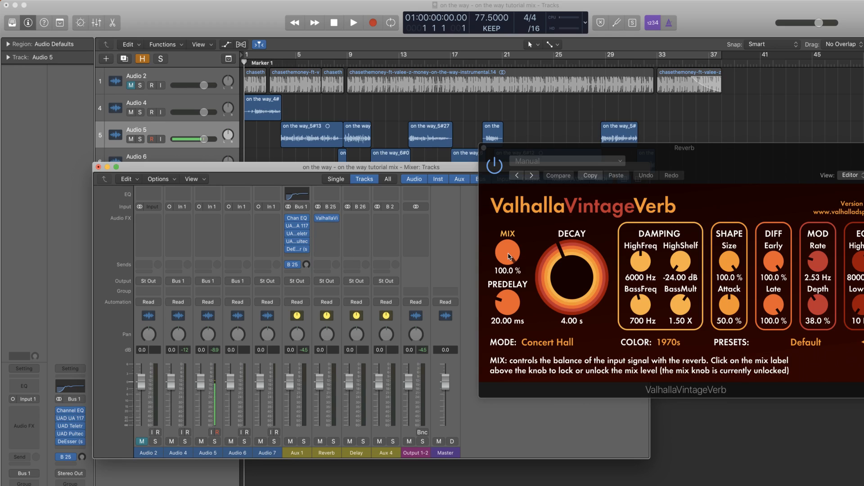
left_click_drag(509, 257, 509, 297)
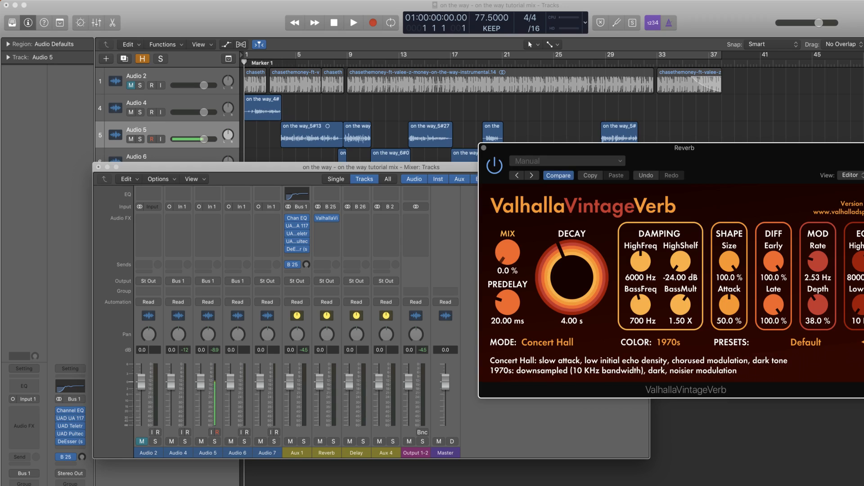
left_click_drag(509, 256, 630, 239)
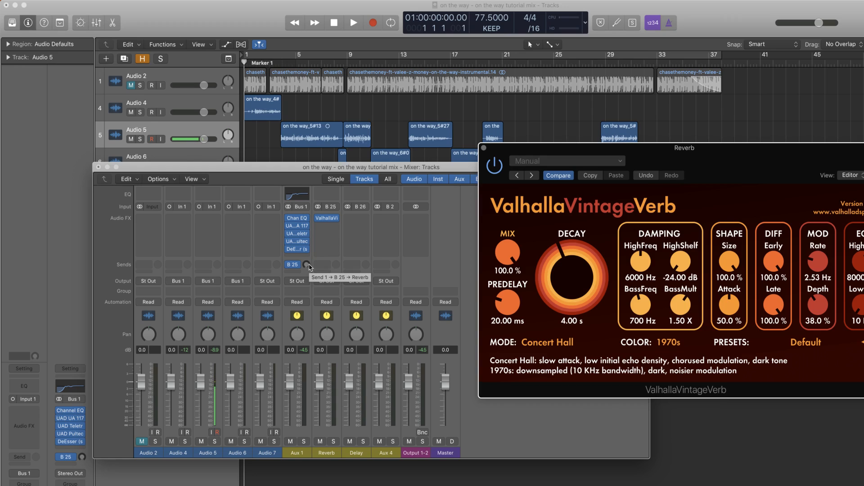
Step: Raise Aux 1's Bus 25 send level and play the vocals from the start to hear the full reverb
left_click_drag(309, 267, 303, 187)
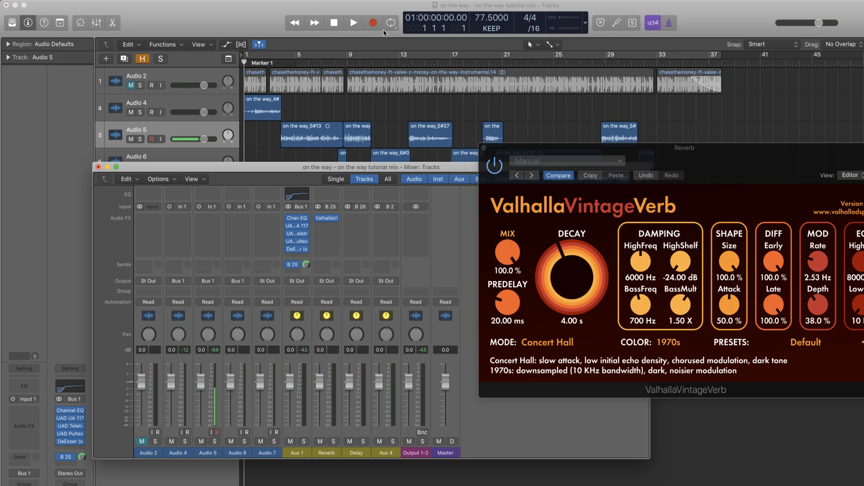
key("space")
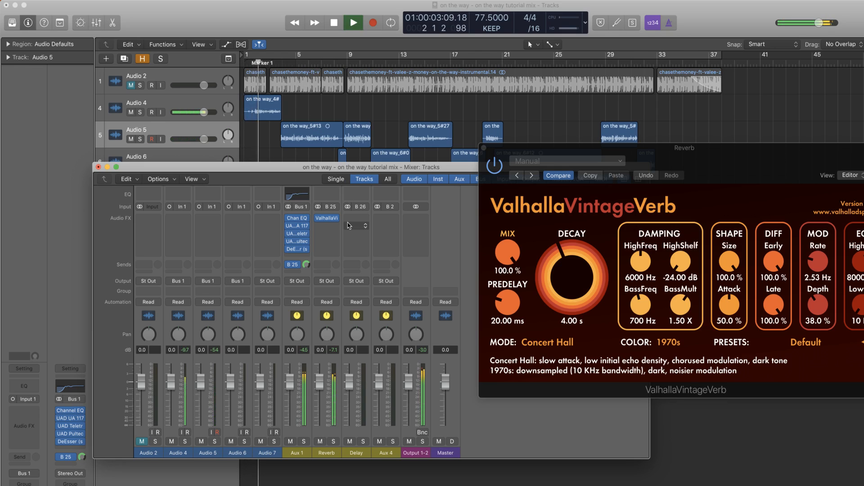
key("space")
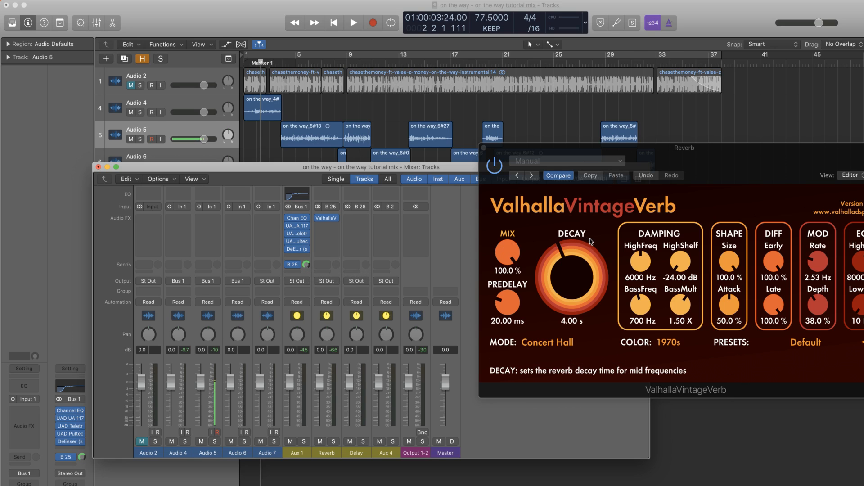
Step: Move the whole reverb plug-in into view and shorten its Decay to about 2.21 s
left_click_drag(687, 160, 628, 116)
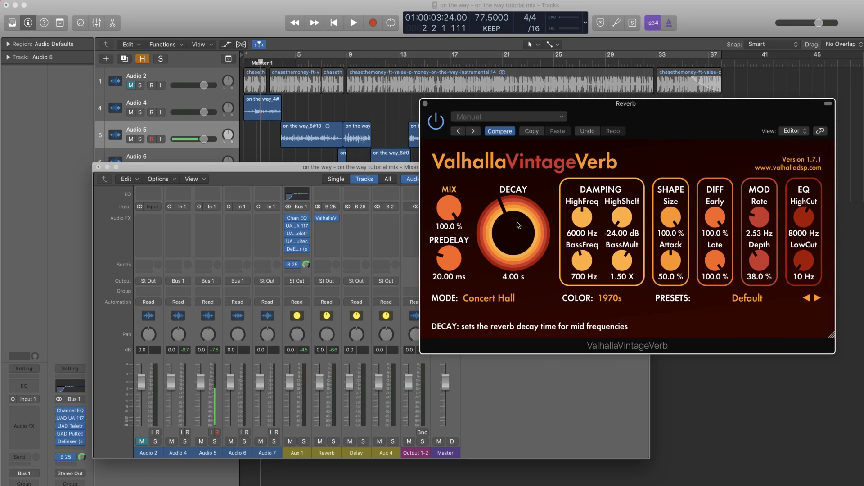
scroll(518, 225, "down", 10)
scroll(518, 235, "down", 3)
scroll(518, 237, "down", 1)
scroll(517, 237, "up", 6)
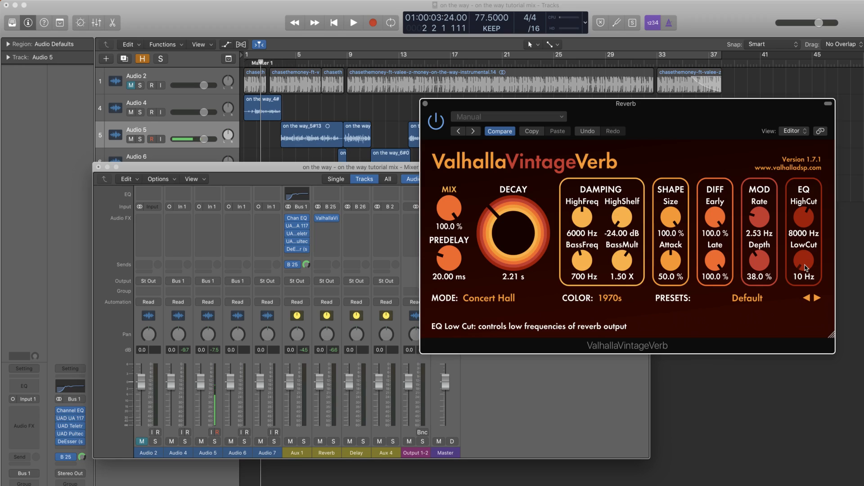
Step: Set the reverb's EQ LowCut to about 170 Hz and HighCut to about 7370 Hz, and audition the vocals
left_click_drag(805, 267, 804, 255)
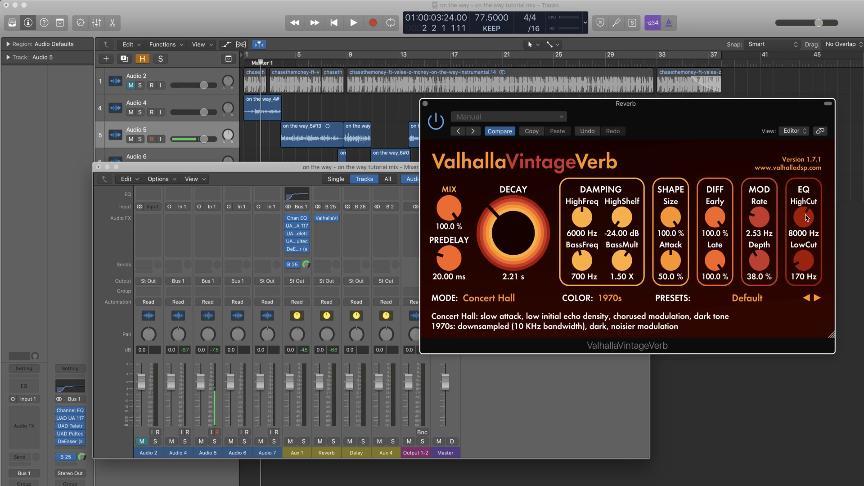
left_click_drag(805, 217, 806, 222)
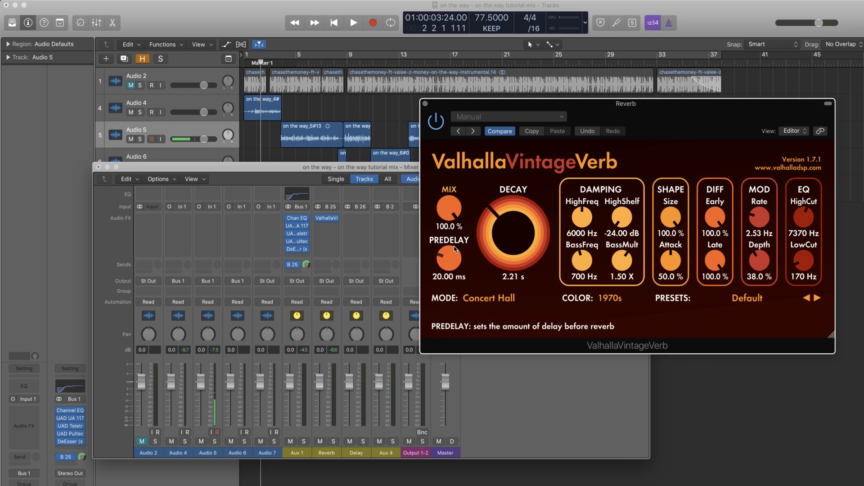
key("space")
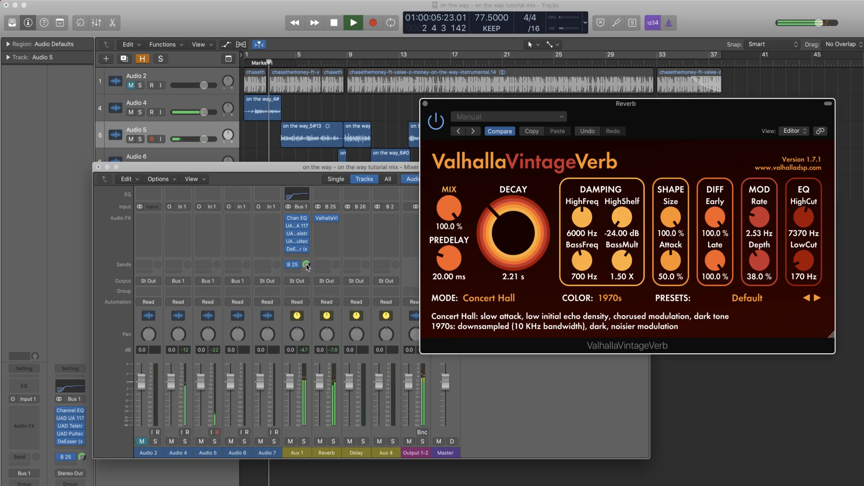
key("space")
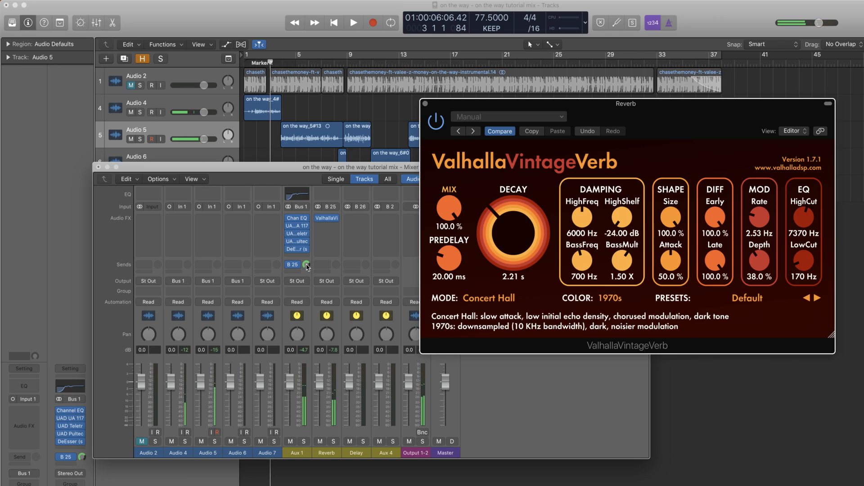
Step: Lower Aux 1's Bus 25 send to about -28 dB while playing the vocals from the project start
left_click_drag(307, 266, 323, 333)
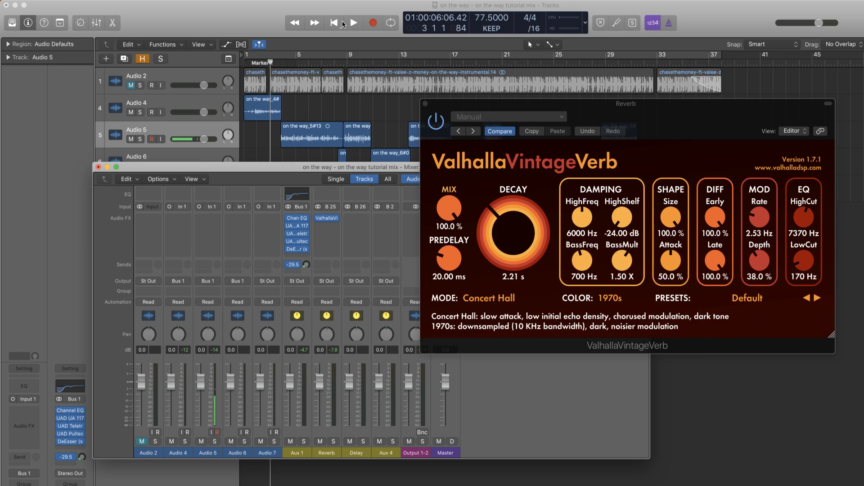
key("space")
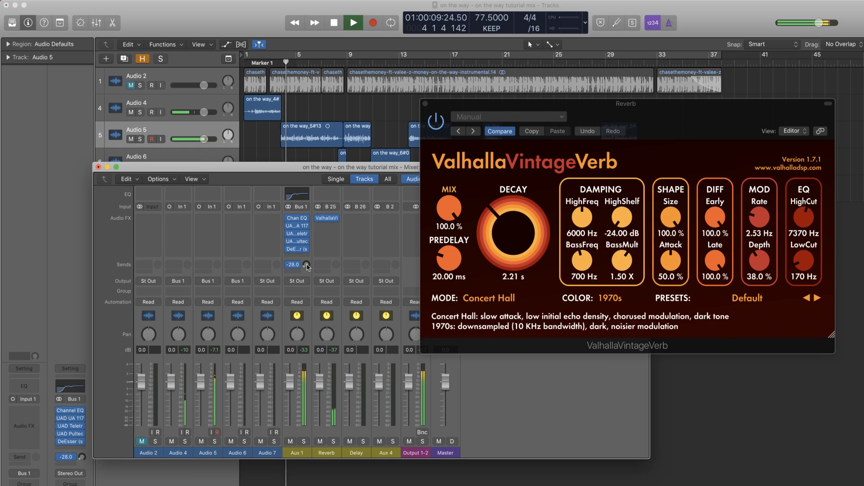
left_click_drag(306, 266, 306, 267)
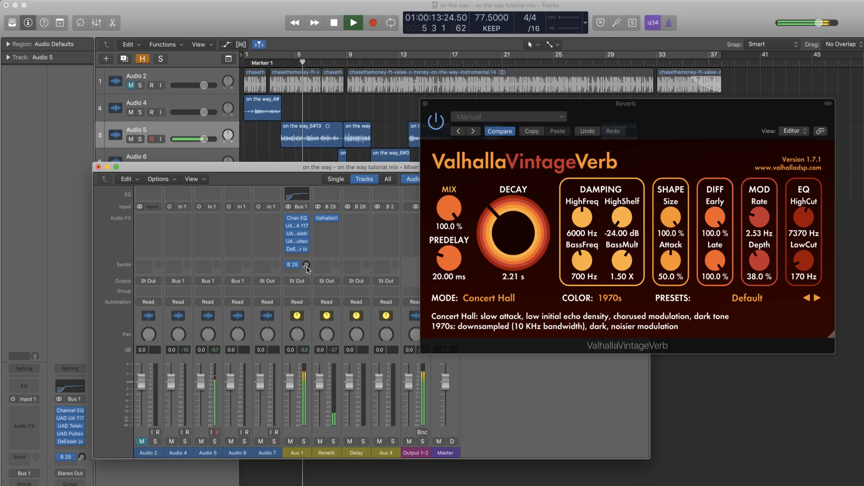
key("space")
Step: Add a Bus 26 send to Aux 1 and close the reverb plug-in
left_click(293, 264)
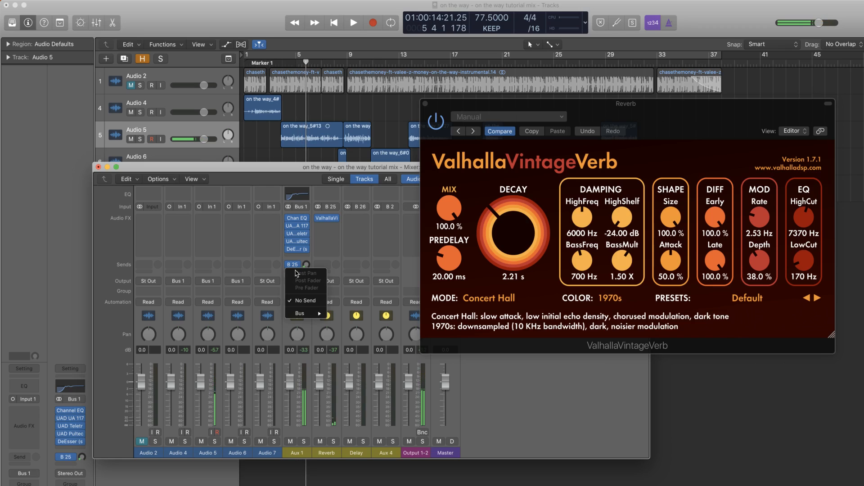
mouse_move(322, 316)
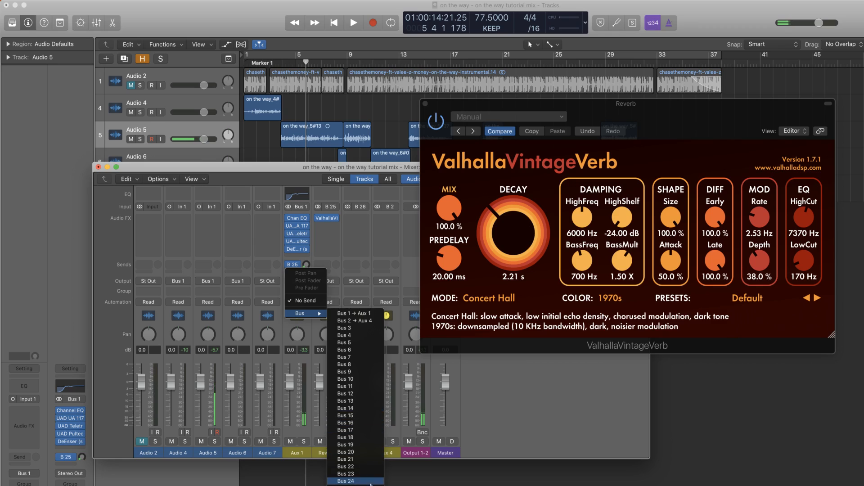
left_click(349, 485)
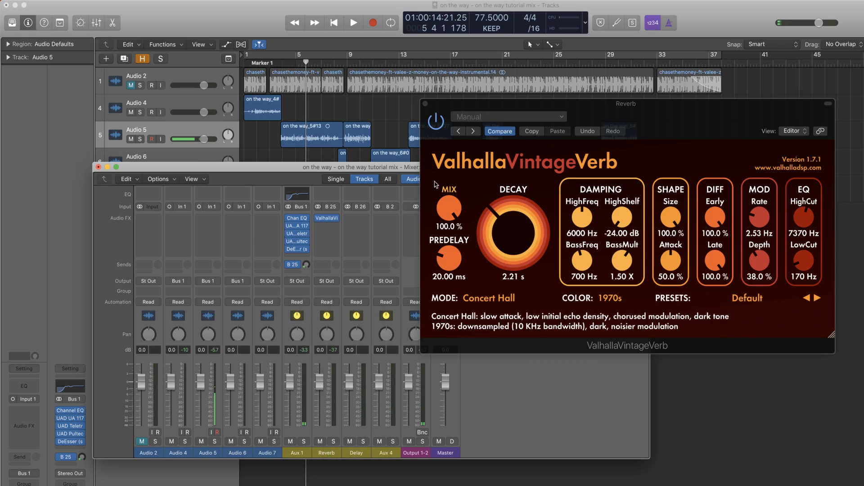
left_click(425, 104)
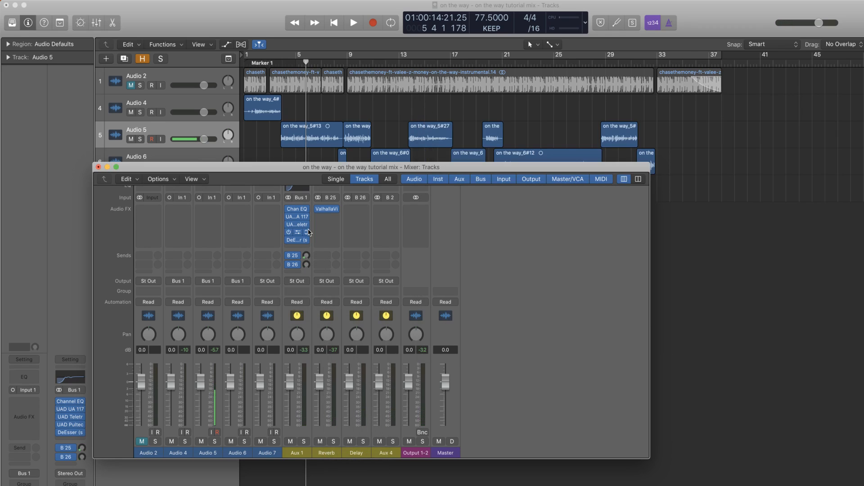
Step: Insert the stereo H-Delay plug-in on the Delay aux channel and move its window clear of Aux 1's sends
left_click(356, 209)
mouse_move(383, 285)
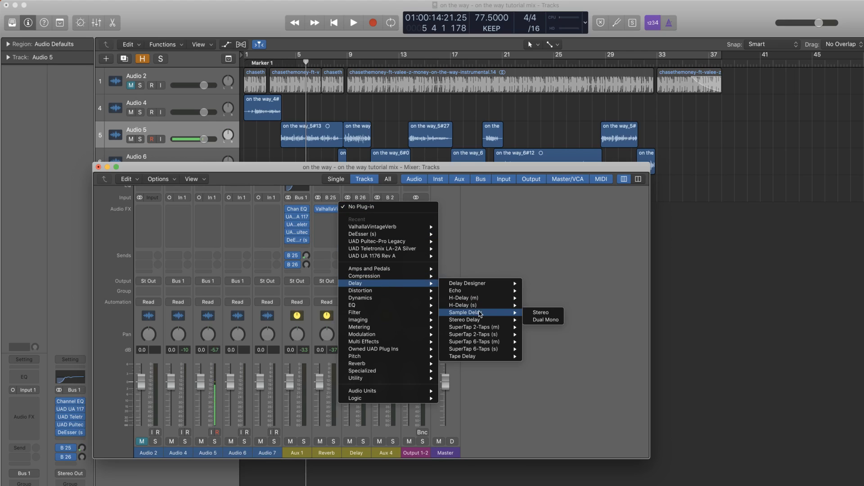
mouse_move(493, 307)
left_click(537, 306)
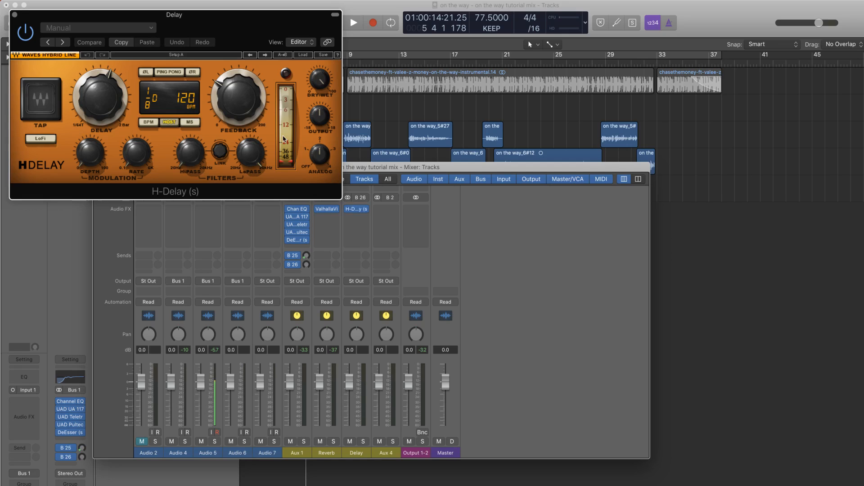
left_click_drag(221, 35, 584, 215)
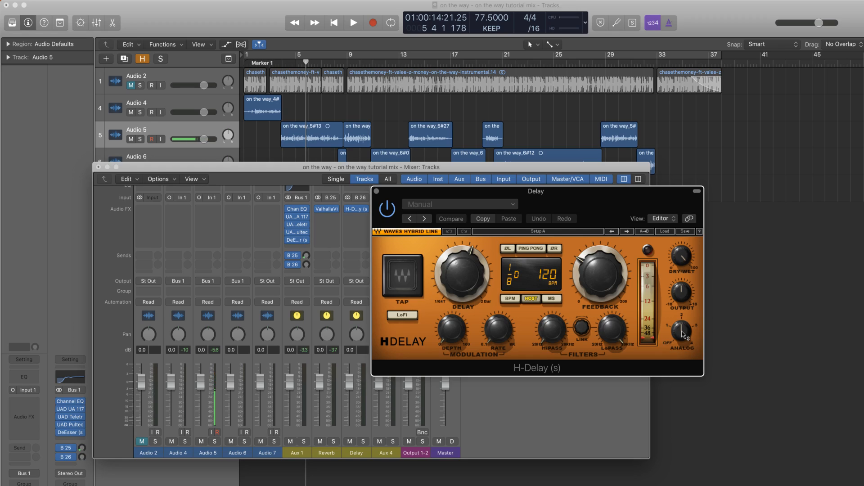
Step: Turn H-Delay's Analog control off, set the delay time to 1/4, and return the playhead to the project start
left_click_drag(684, 334, 683, 328)
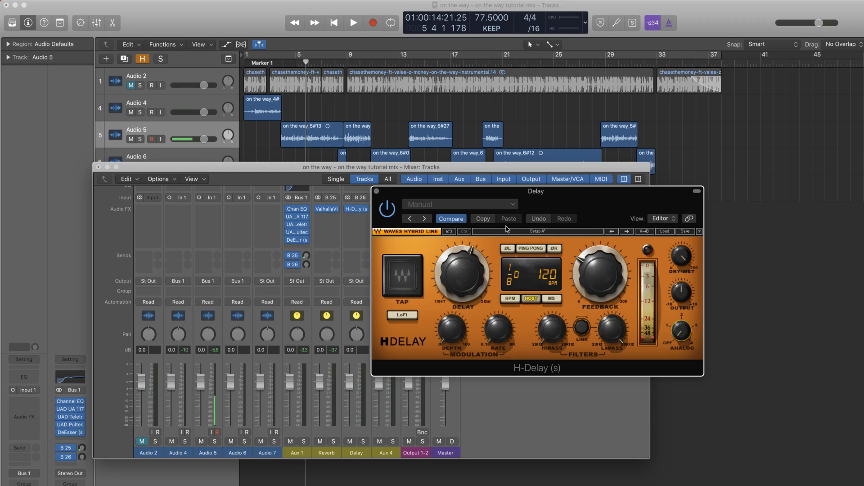
left_click_drag(463, 273, 462, 261)
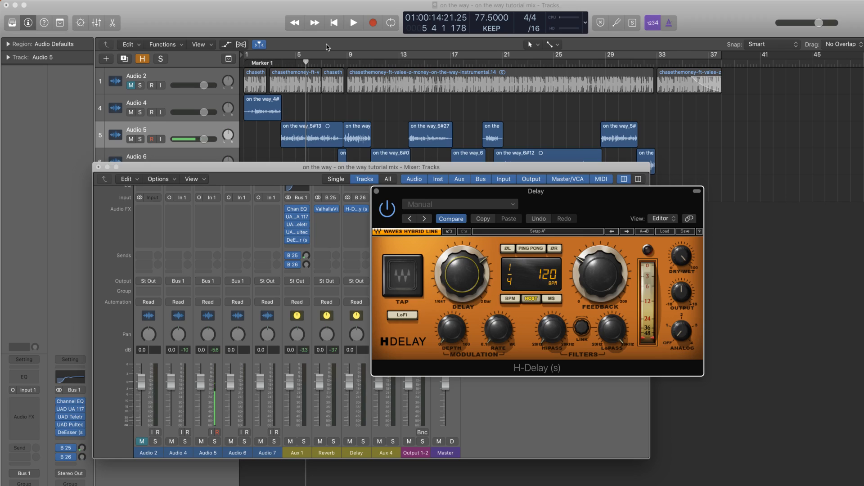
left_click(337, 27)
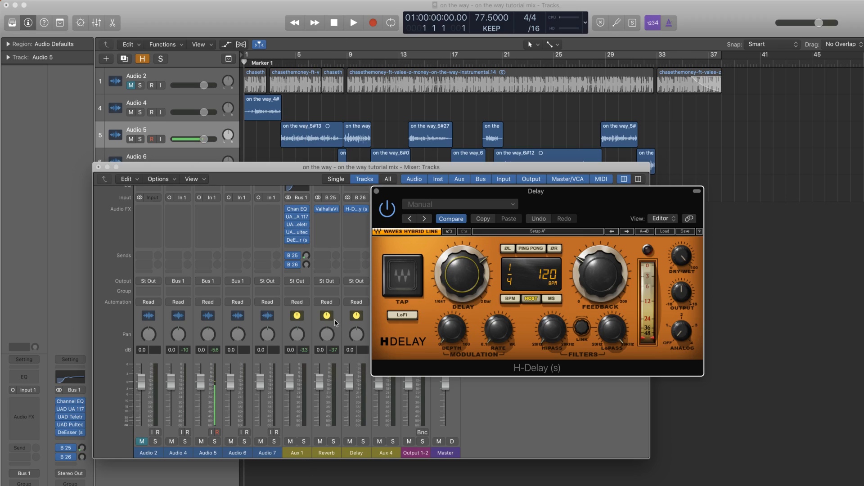
Step: Raise Aux 1's Bus 26 send, enable H-Delay's Ping Pong mode, and audition the vocals from the project start
left_click(306, 265)
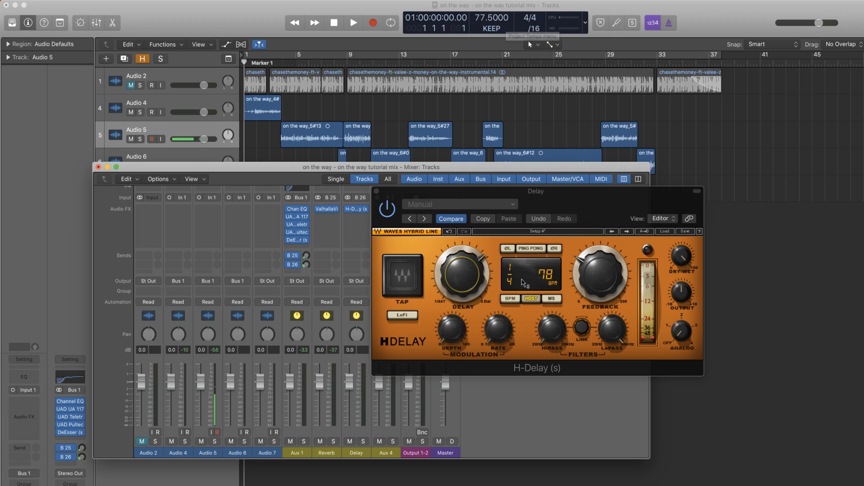
left_click(532, 248)
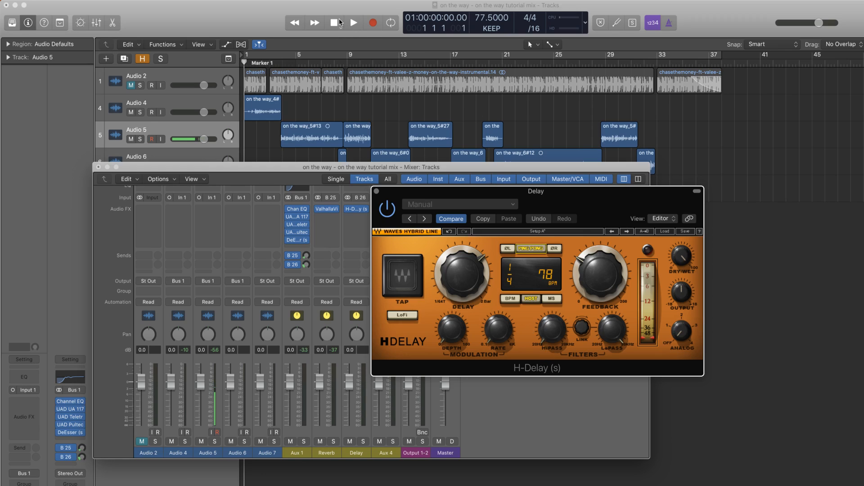
left_click(340, 21)
key("space")
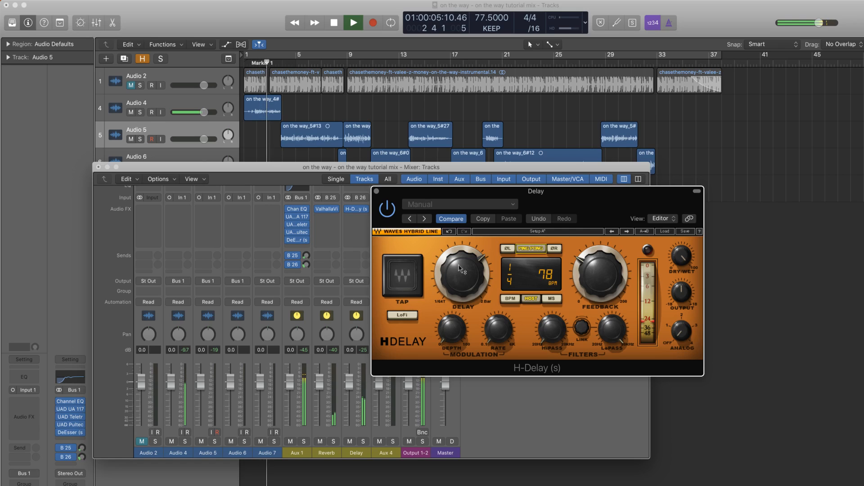
key("space")
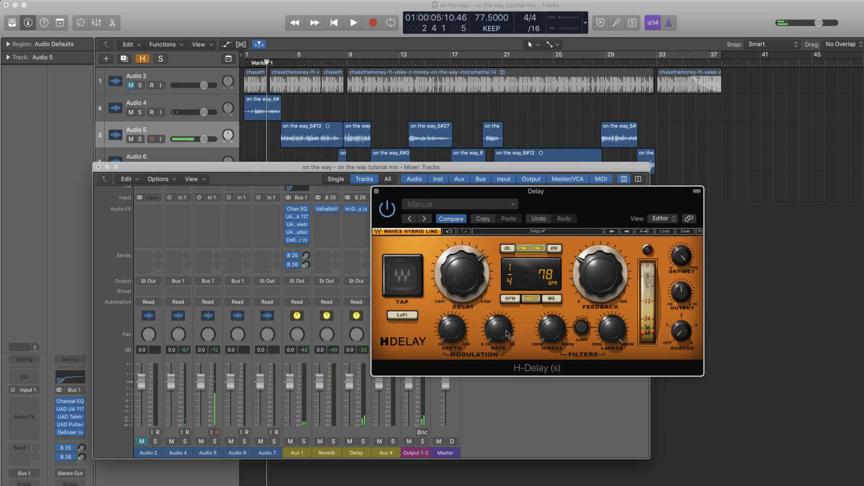
Step: Raise H-Delay's HiPass filter, adjust its Feedback, and lower Aux 1's Bus 26 send to -40.0 dB
mouse_move(508, 334)
mouse_move(551, 329)
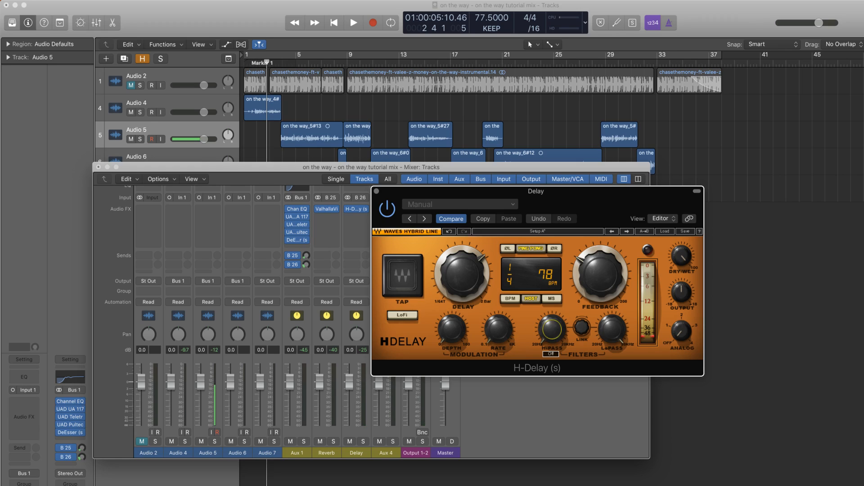
left_click_drag(551, 329, 551, 311)
left_click(306, 265)
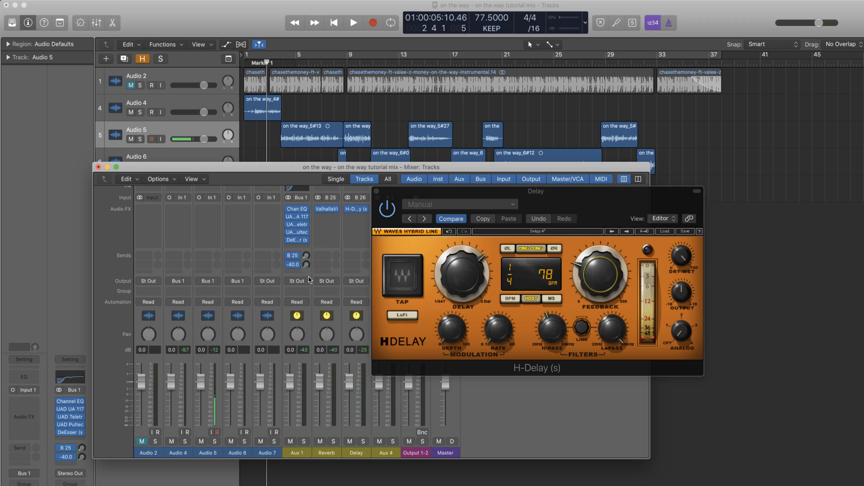
Step: Unmute the Audio 2 instrumental and play it with the vocals, moving the delay window clear of the tracks
left_click(131, 85)
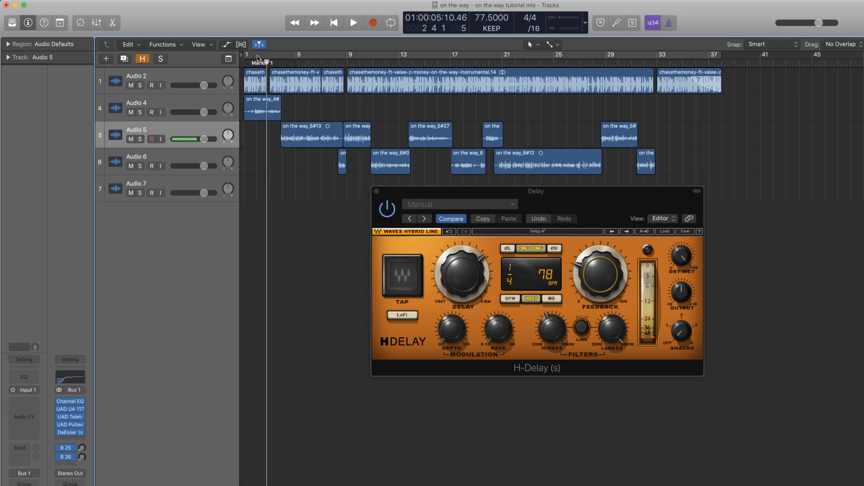
left_click(257, 59)
key("space")
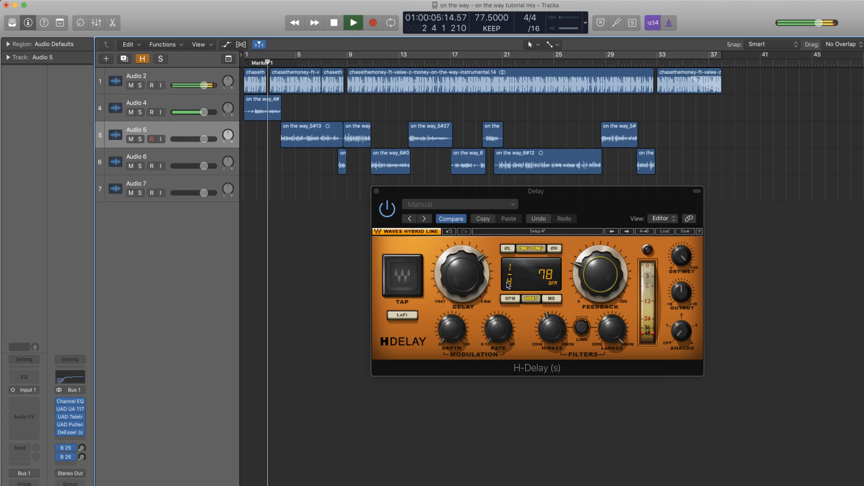
left_click_drag(418, 196, 469, 186)
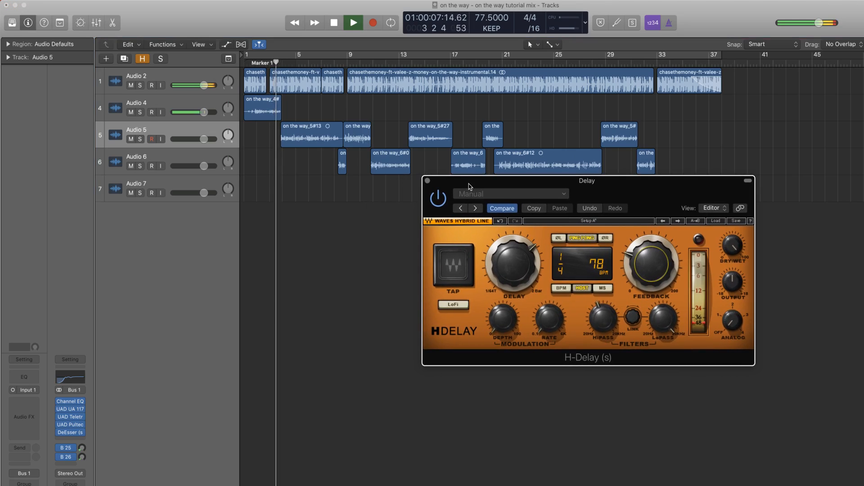
Step: Fine-tune Aux 1's delay and reverb send levels against the instrumental, close the delay plug-in, and stop playback
left_click(82, 457)
left_click_drag(82, 458, 83, 456)
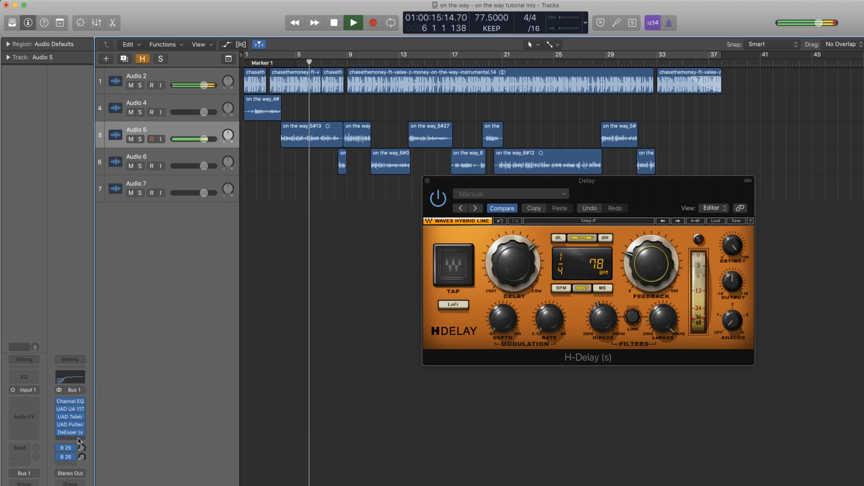
left_click_drag(82, 457, 82, 458)
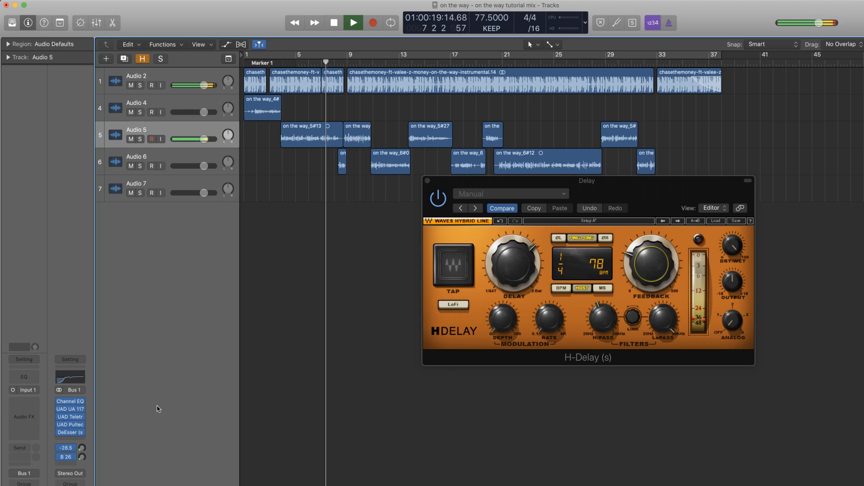
left_click(427, 180)
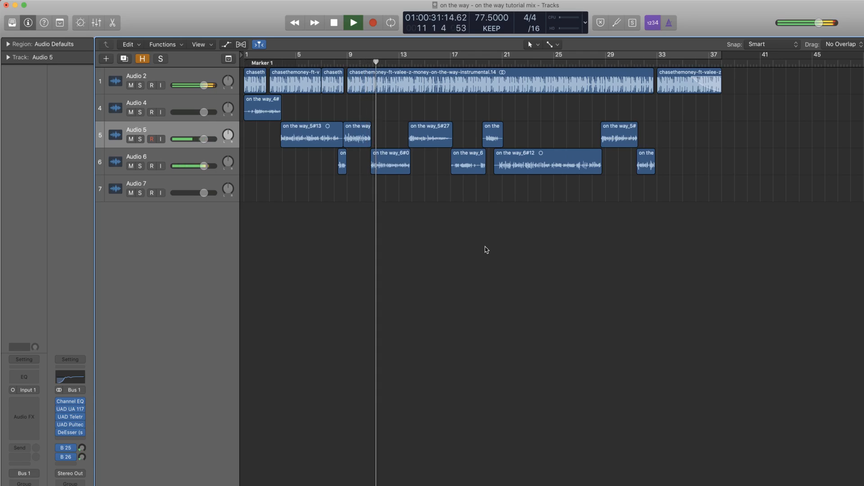
key("space")
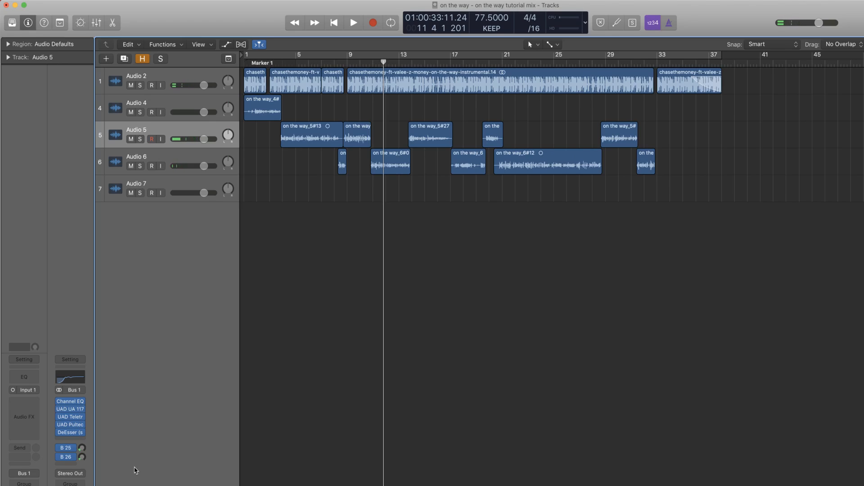
left_click(96, 22)
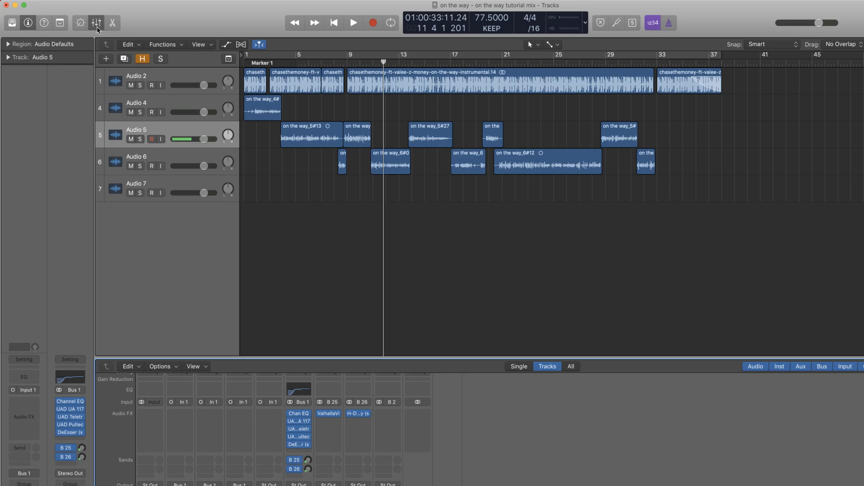
scroll(478, 455, "down", 3)
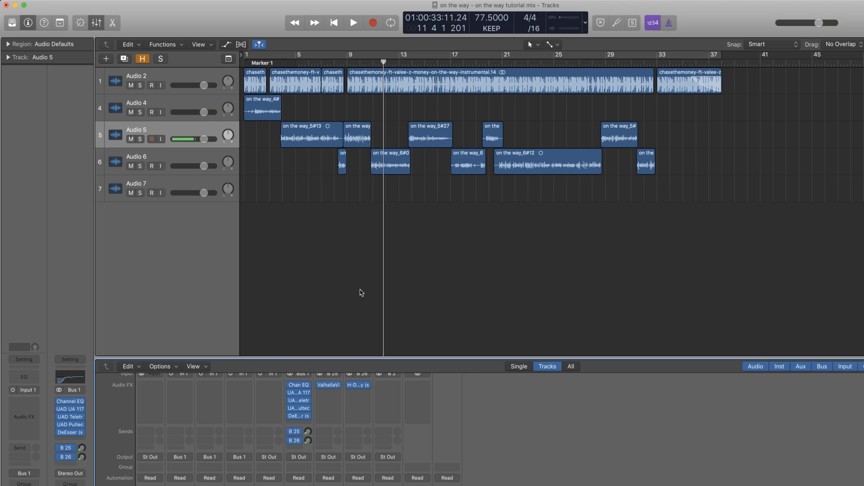
left_click(248, 2)
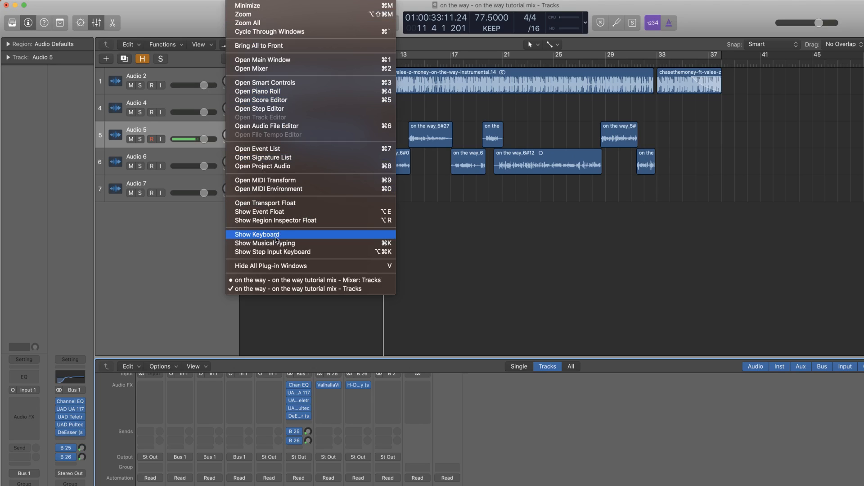
left_click(290, 281)
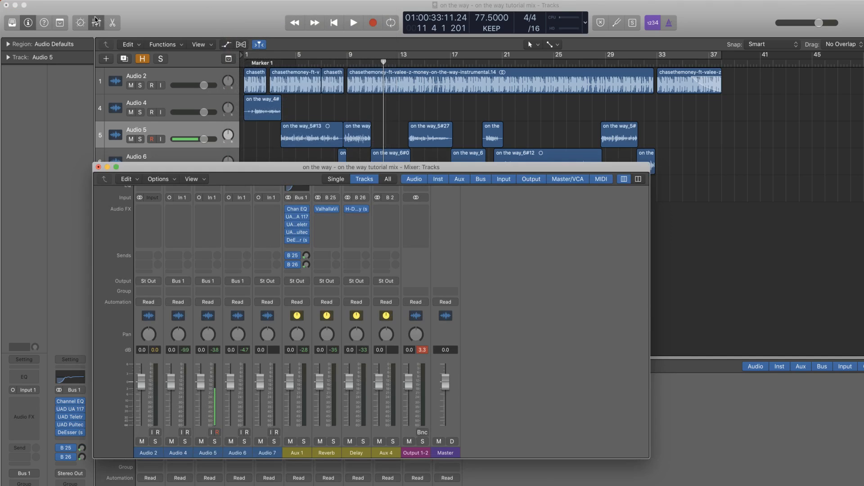
left_click(96, 23)
left_click(97, 23)
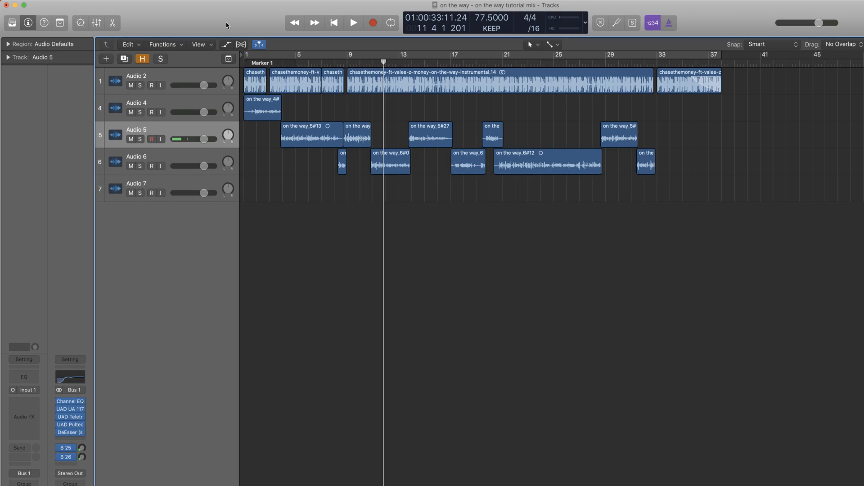
Step: Bring the separate Mixer window to the front and place it below the first vocal tracks
left_click(266, 4)
left_click(297, 280)
left_click_drag(513, 160, 513, 109)
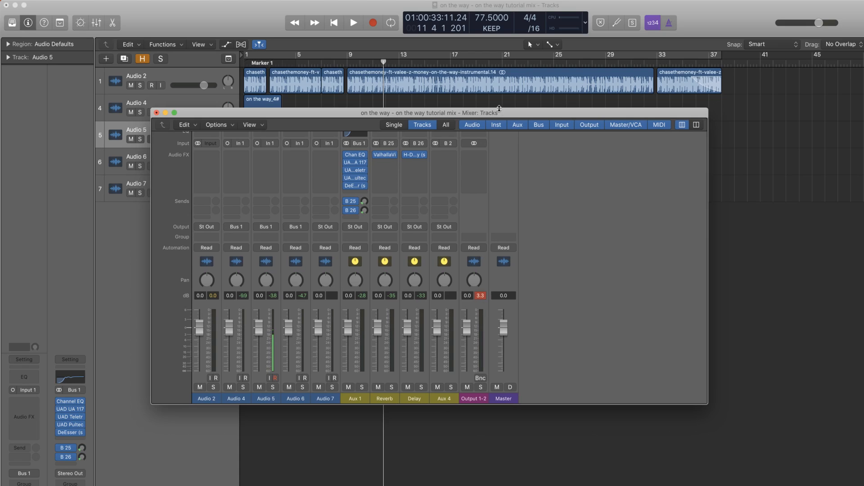
left_click_drag(510, 113, 601, 177)
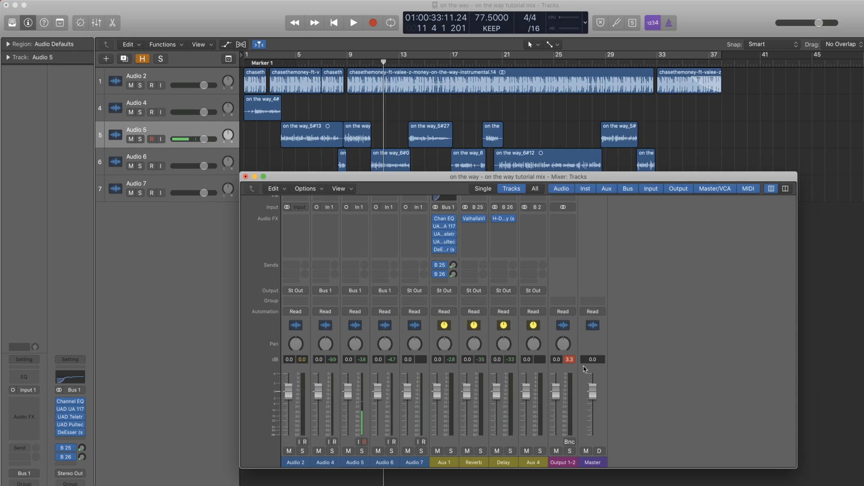
Step: Clear the mixer's peak level readings, return the playhead to the project start, and select the Aux 1 channel strip
left_click(570, 358)
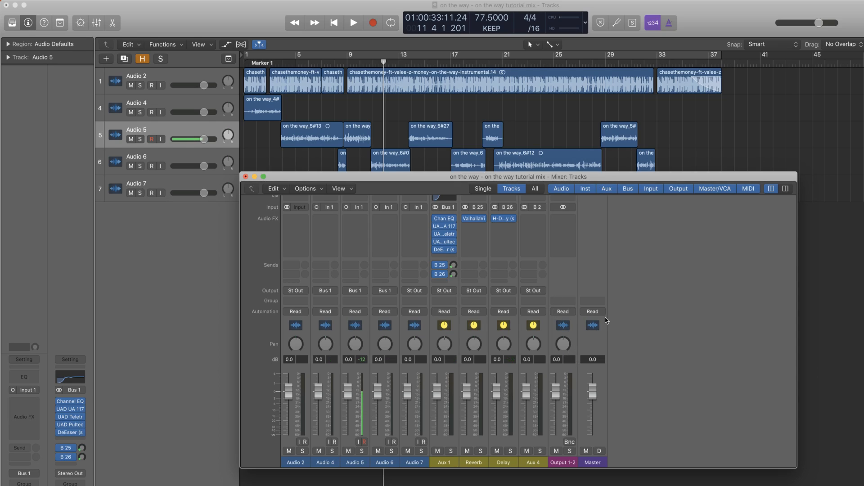
left_click(334, 22)
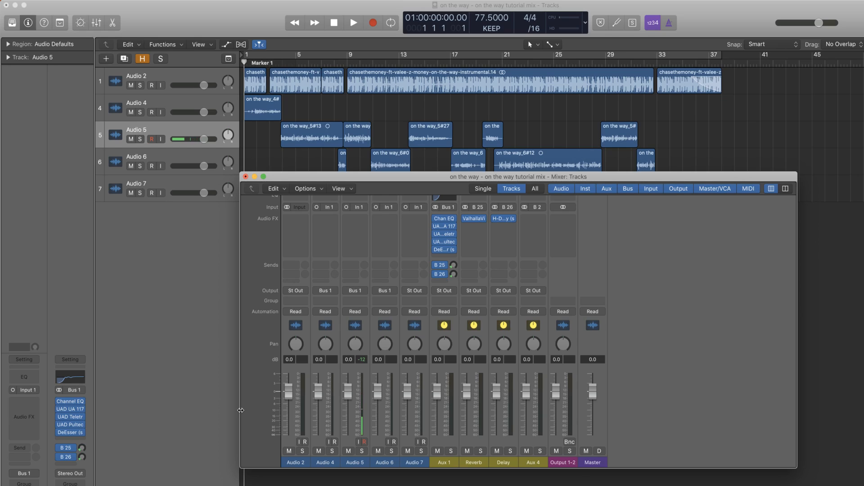
scroll(351, 325, "up", 3)
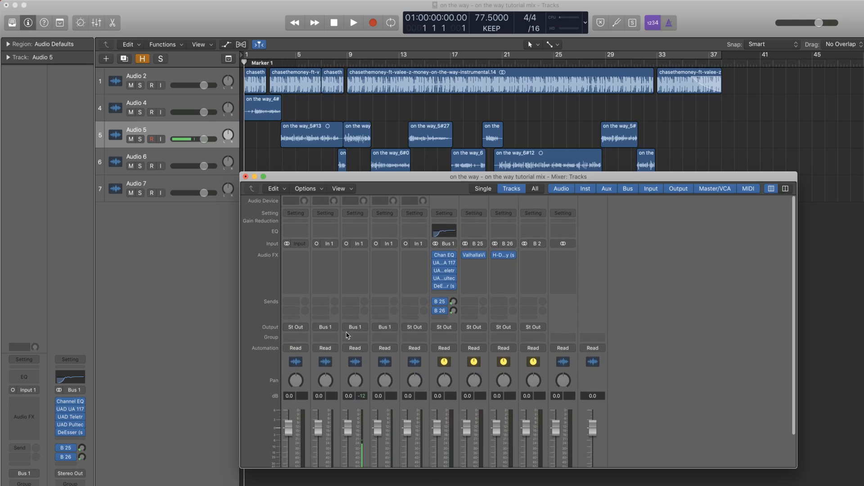
scroll(377, 369, "down", 3)
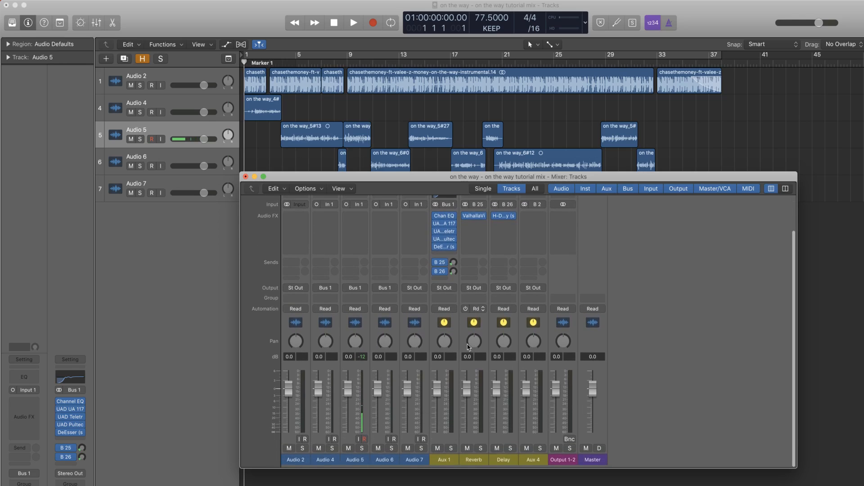
left_click(453, 339)
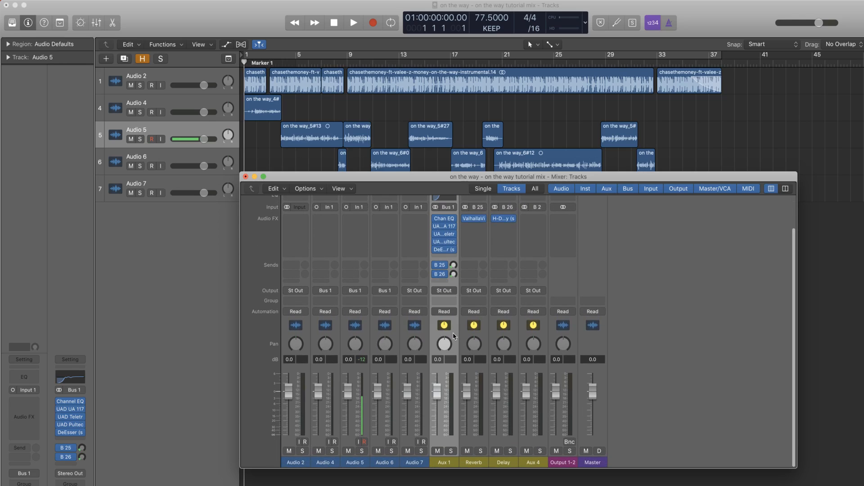
Step: Lower the Audio 2 and Aux 1 faders together to -9.2 dB during playback, and clear the output's peak reading
left_click(309, 332)
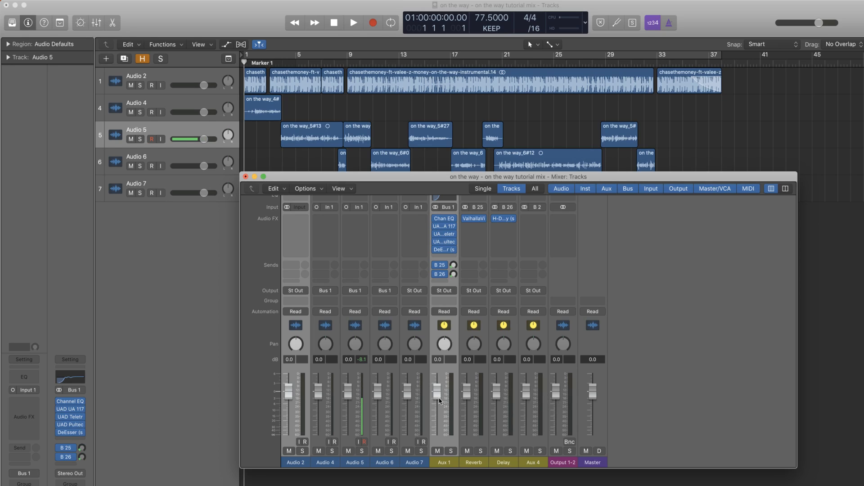
key("space")
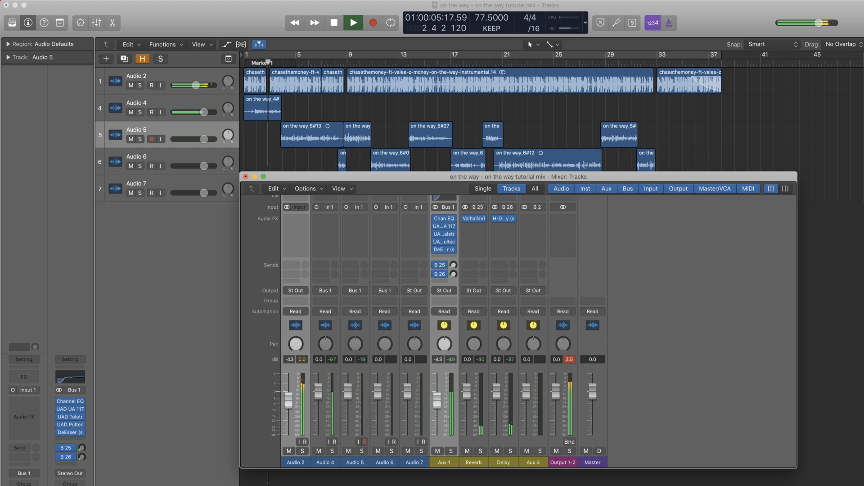
left_click(570, 360)
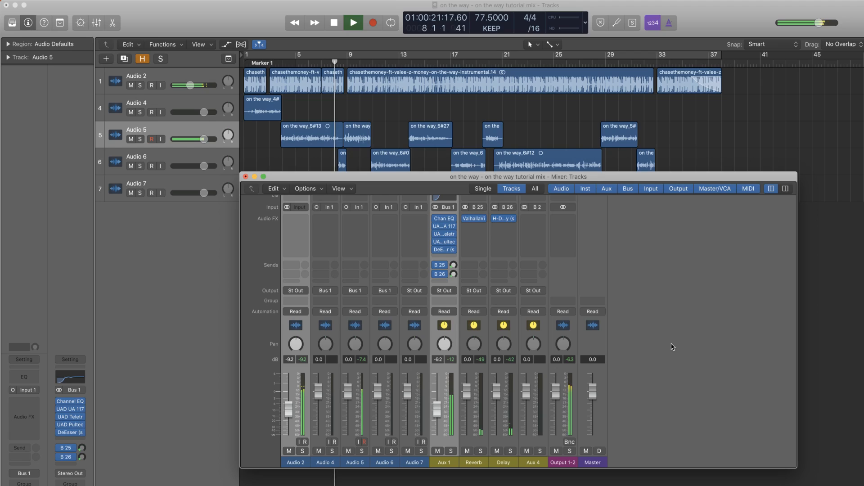
key("space")
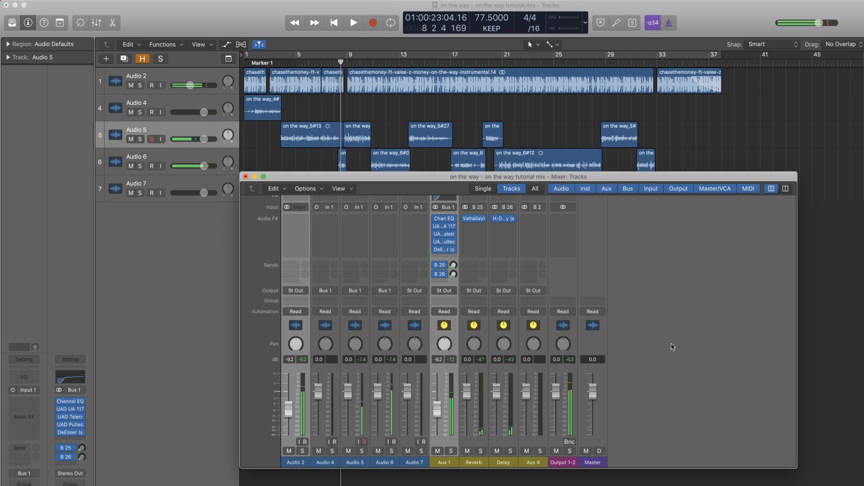
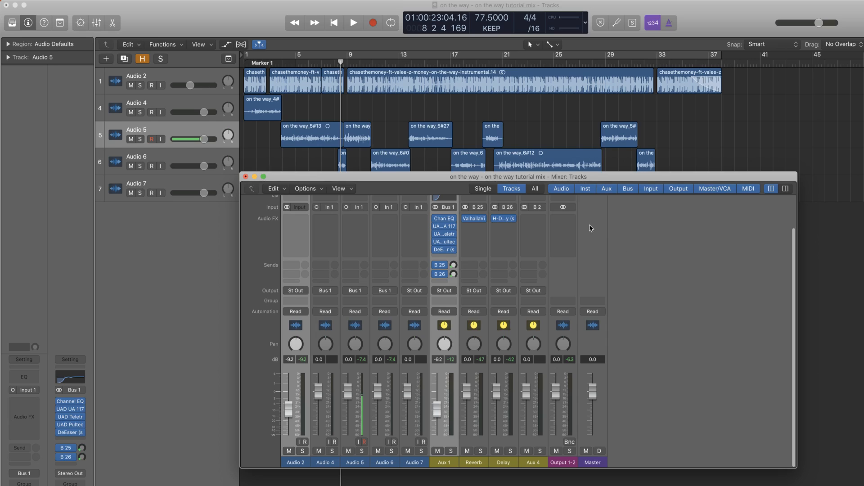
Step: Insert the stereo SSLComp compressor on Output 1-2 and place its window beside the mixer's channel strips
left_click(563, 218)
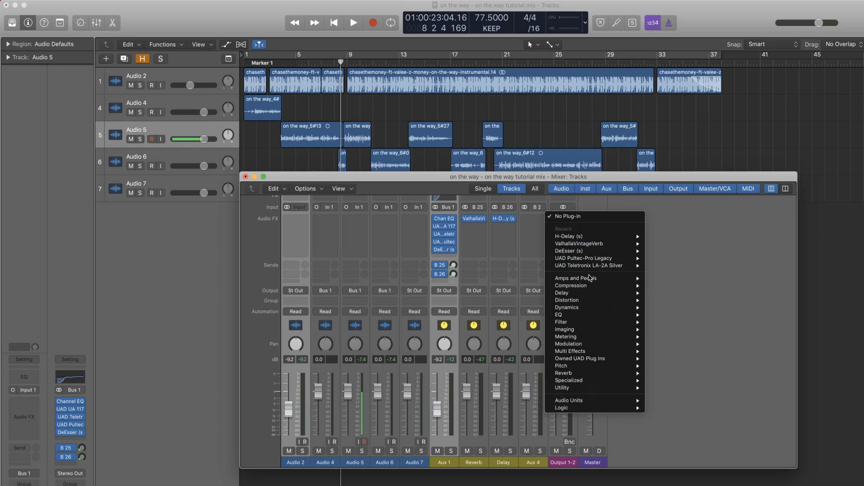
mouse_move(591, 289)
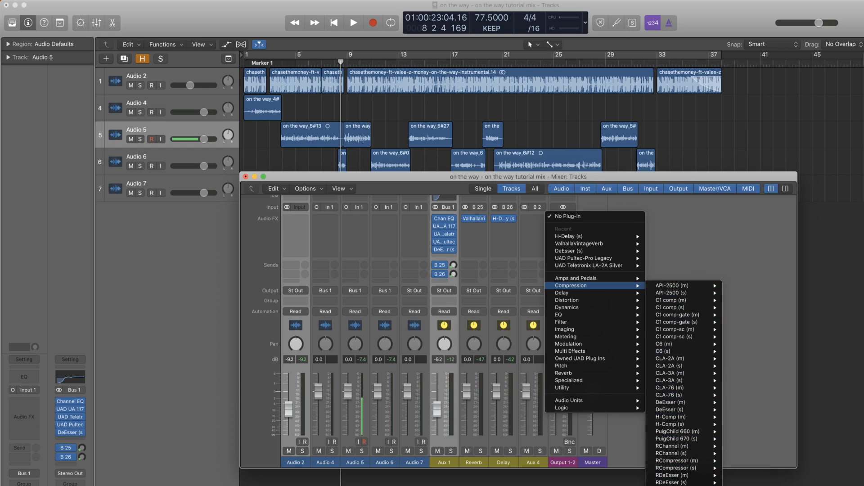
left_click(673, 485)
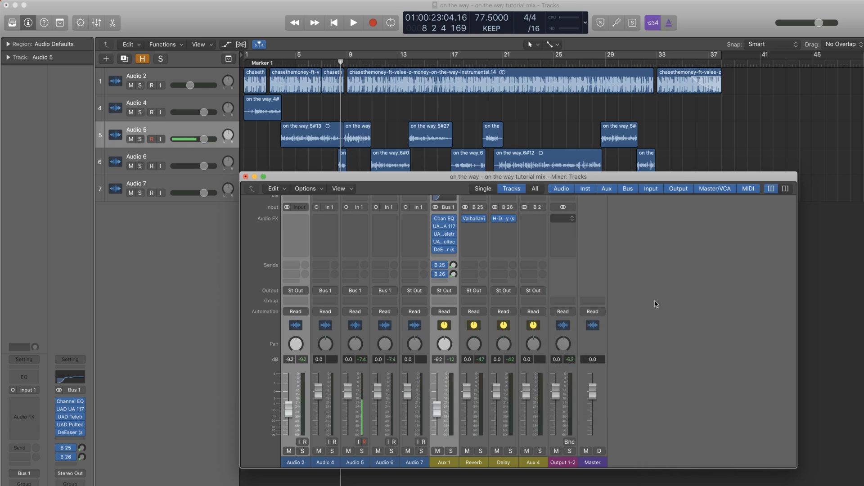
left_click_drag(83, 17, 684, 143)
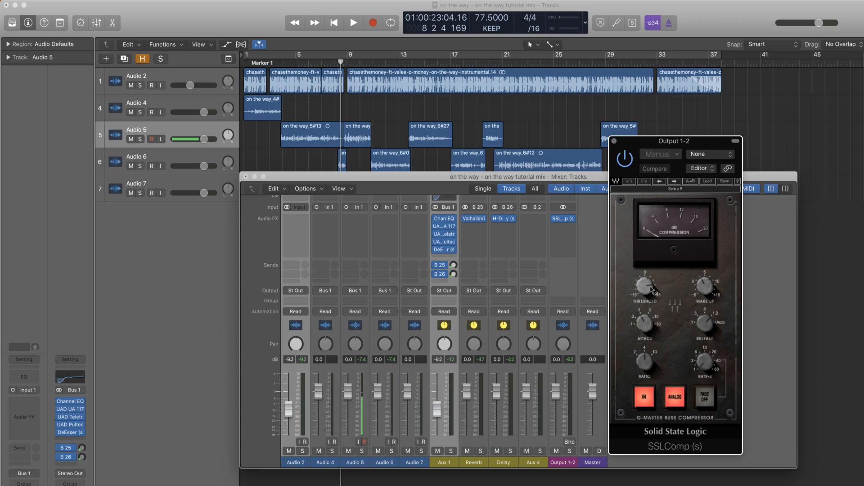
mouse_move(651, 289)
Step: Play the mix from the start while adjusting SSLComp's threshold, make-up, attack and release, then stop playback and close the compressor
left_click(334, 23)
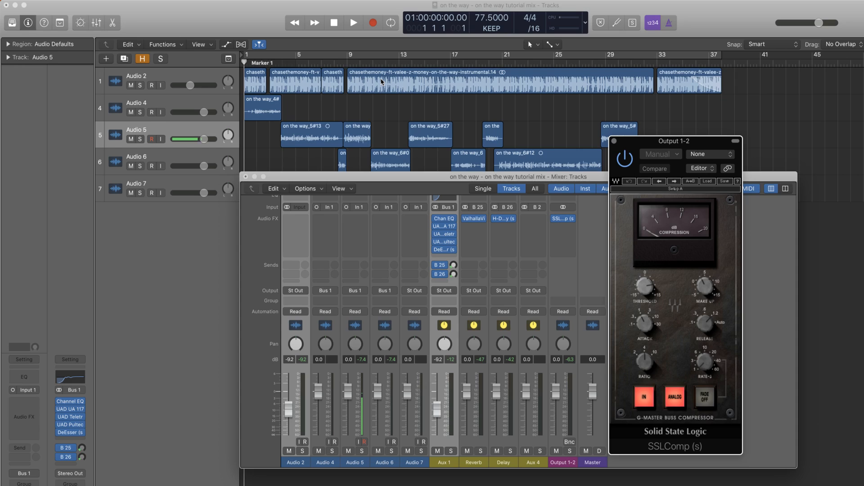
key("space")
left_click_drag(644, 291, 693, 284)
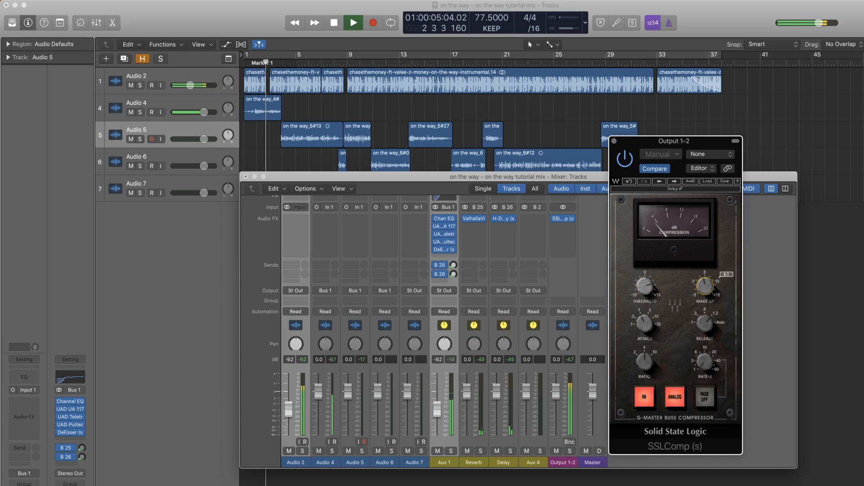
left_click(644, 323)
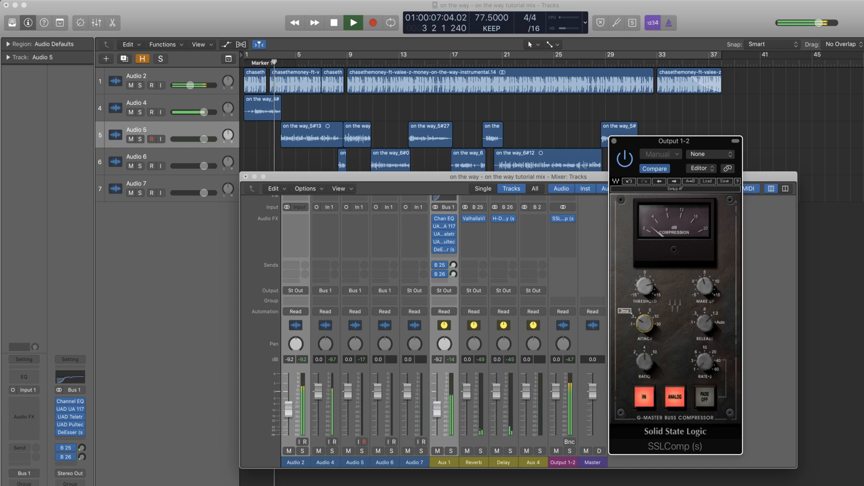
left_click(705, 323)
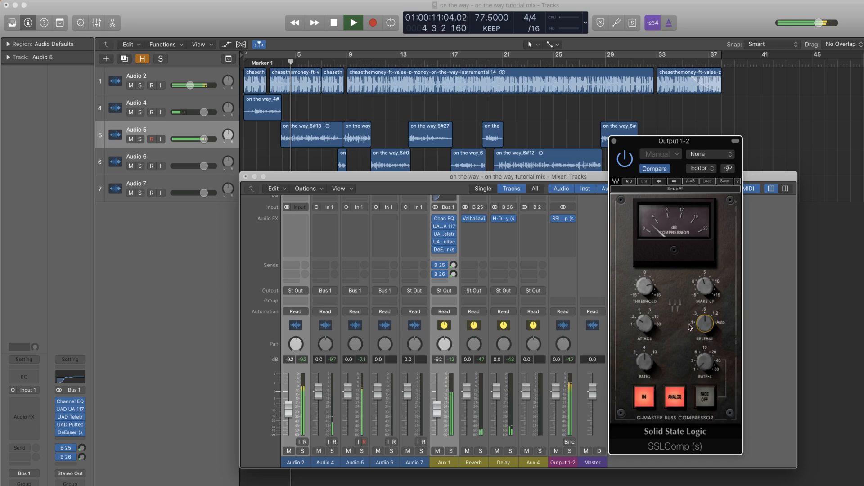
left_click(644, 323)
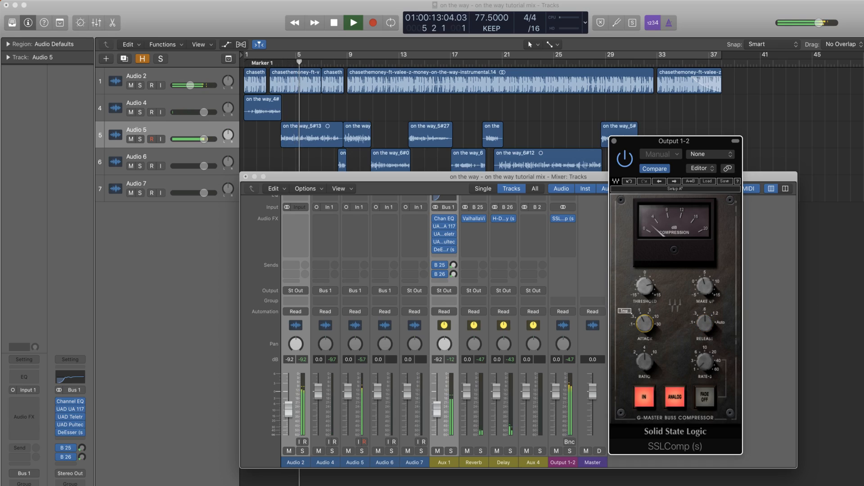
left_click(695, 321)
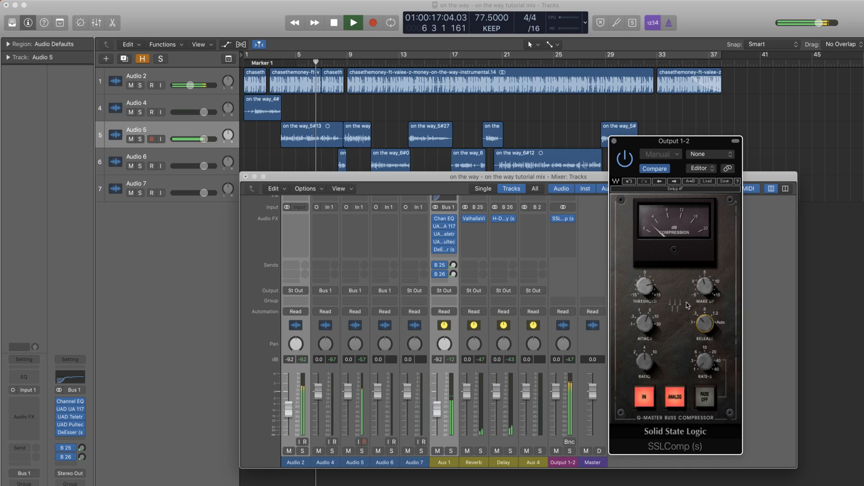
key("space")
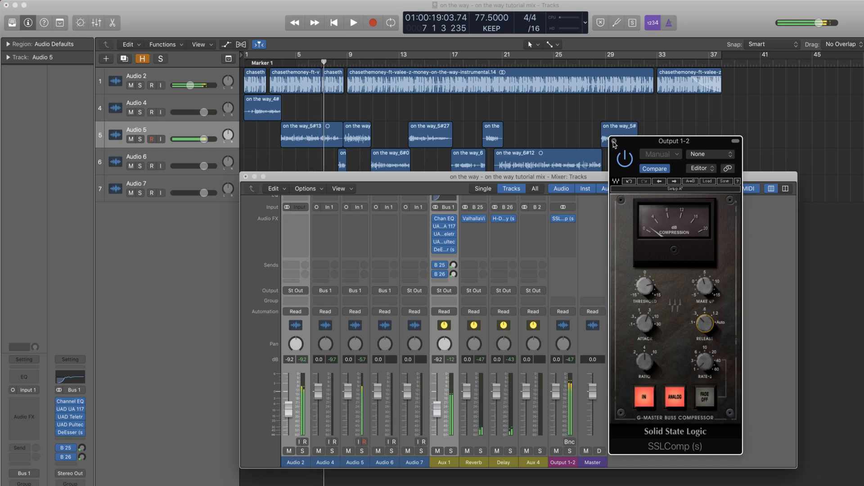
left_click(614, 144)
Step: Add a Vintage Graphic EQ after SSLComp on Output 1-2 and move its window clear of the tracks
left_click(564, 232)
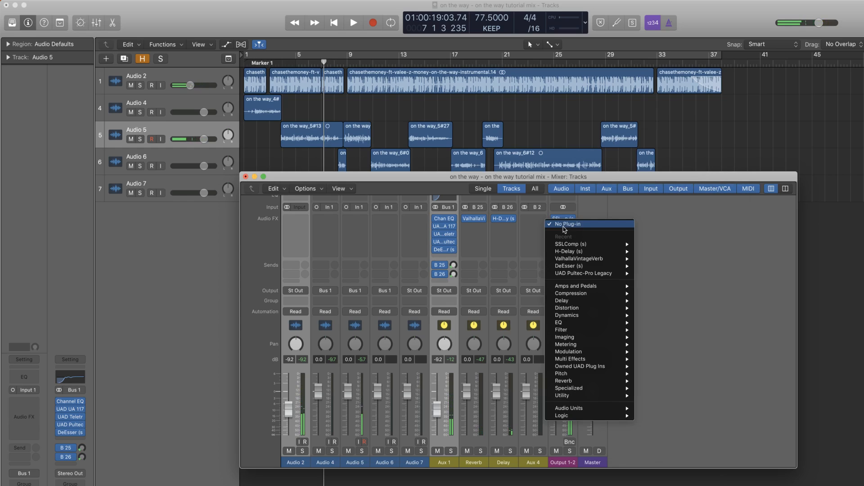
mouse_move(602, 411)
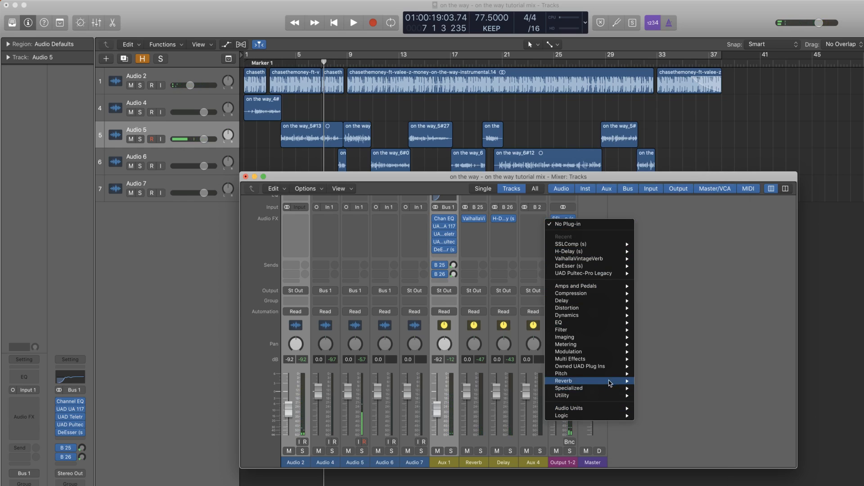
mouse_move(608, 367)
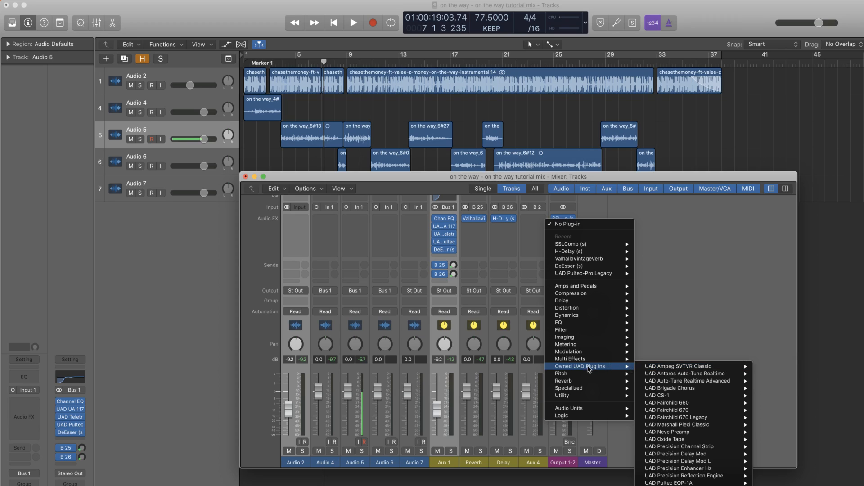
mouse_move(590, 324)
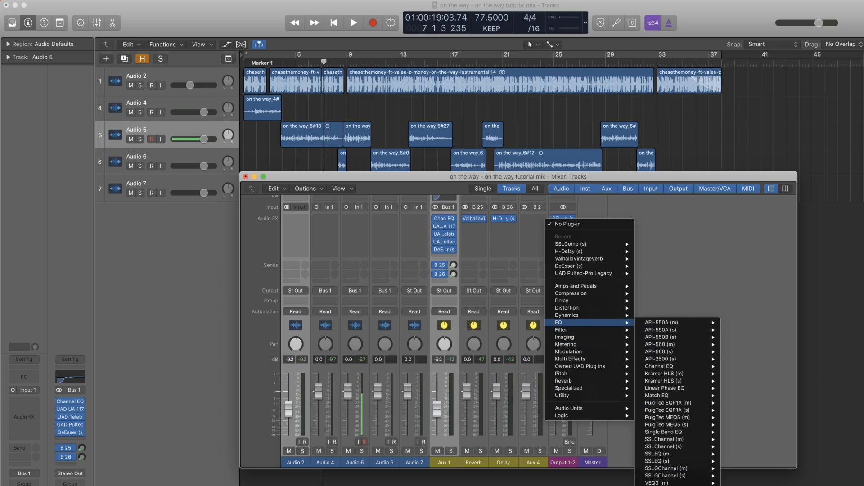
left_click(666, 485)
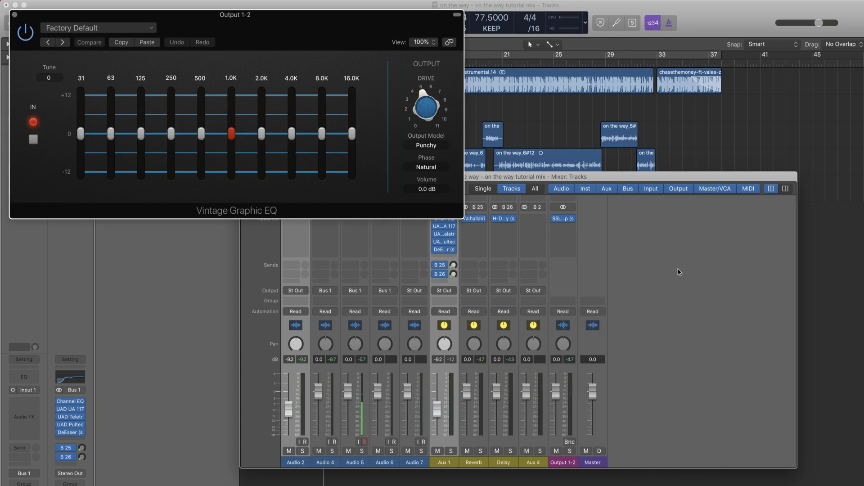
left_click_drag(281, 24, 607, 273)
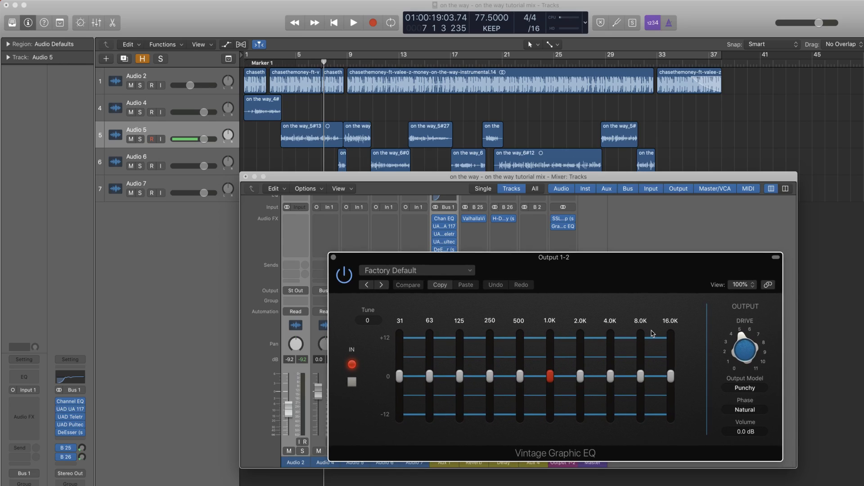
mouse_move(670, 377)
Step: During playback, boost the graphic EQ's 16 kHz band by about 1.2 dB and its 8 kHz band slightly, then close it
key("space")
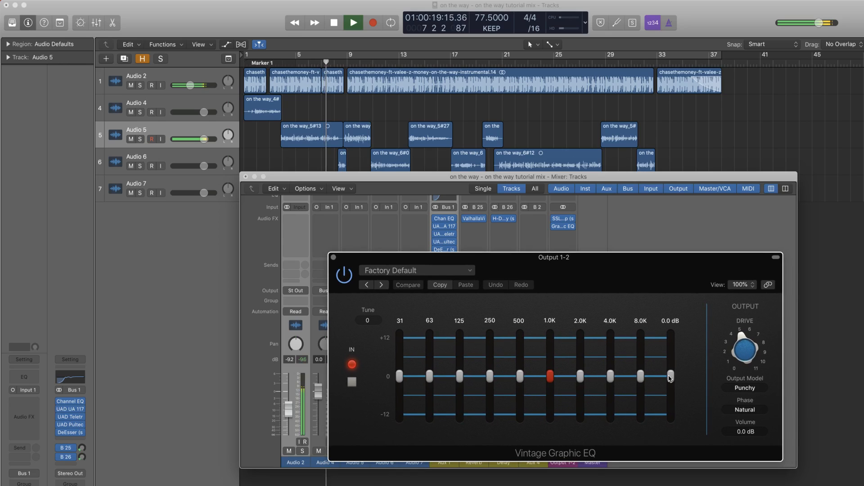
left_click_drag(670, 377, 670, 371)
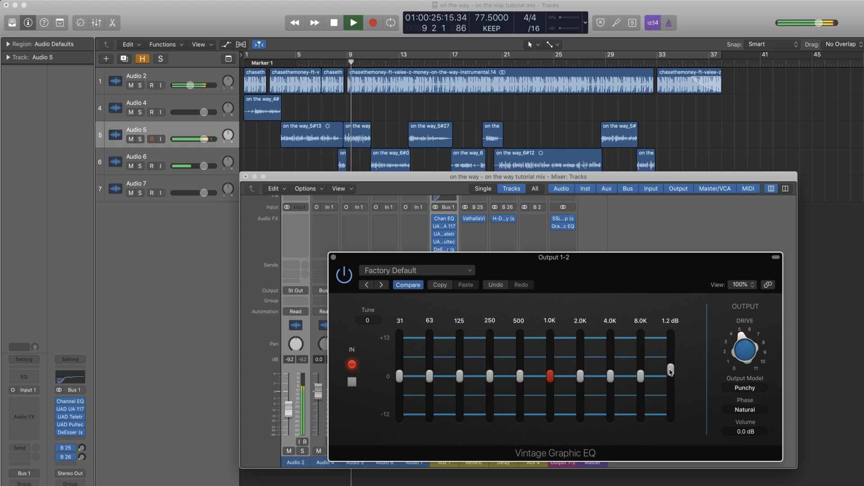
left_click_drag(639, 382, 639, 379)
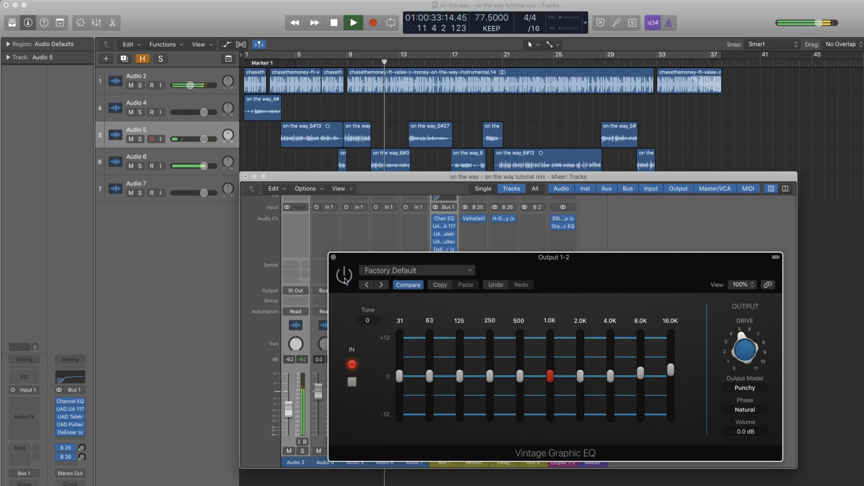
left_click(333, 258)
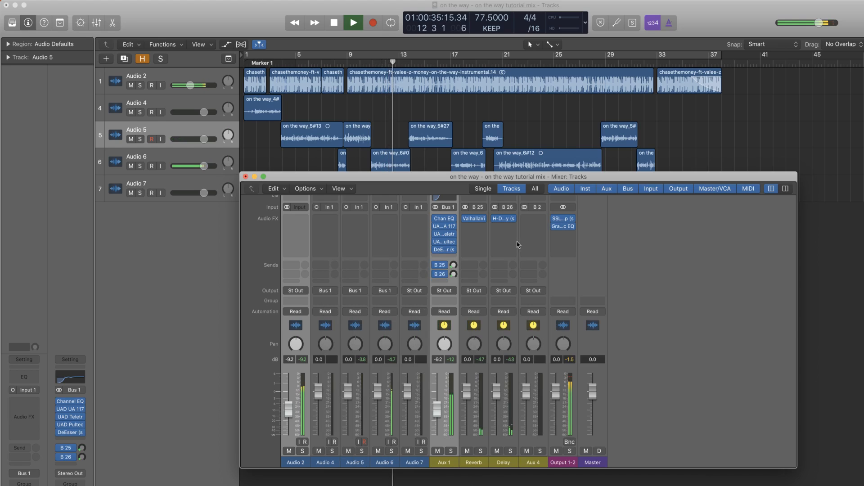
key("space")
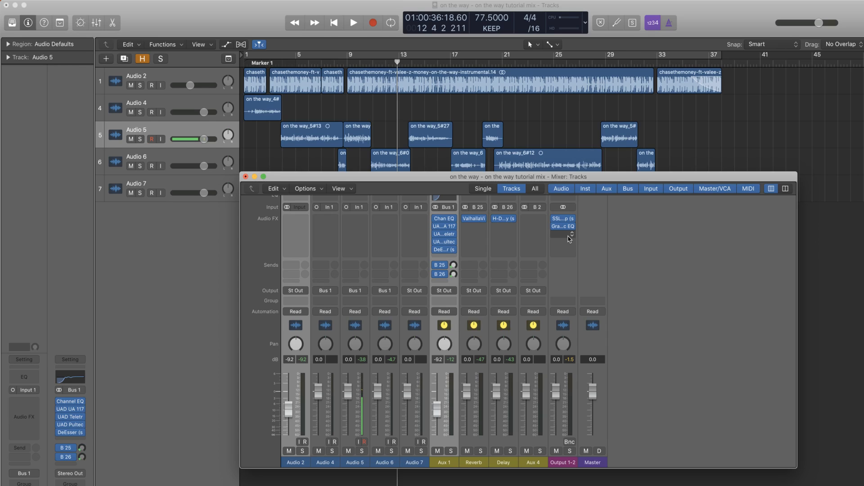
Step: Insert UAD Oxide Tape after the graphic EQ on Output 1-2 and move its window beside the channel strips
left_click(569, 239)
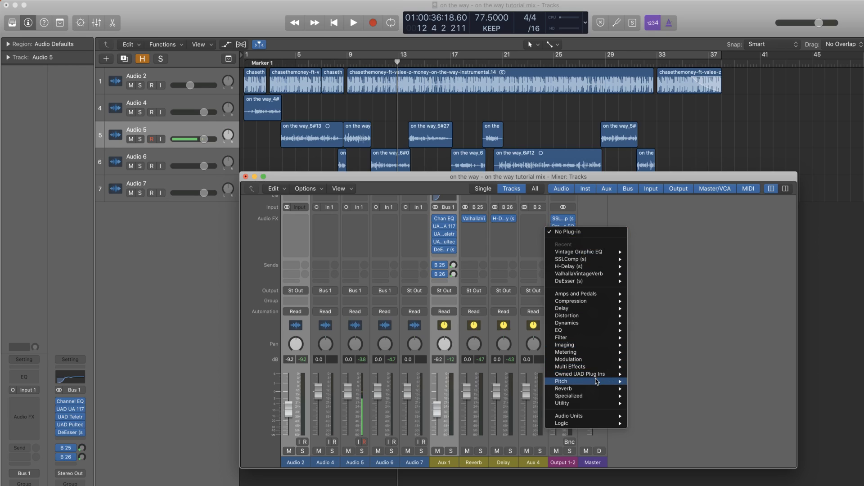
mouse_move(594, 374)
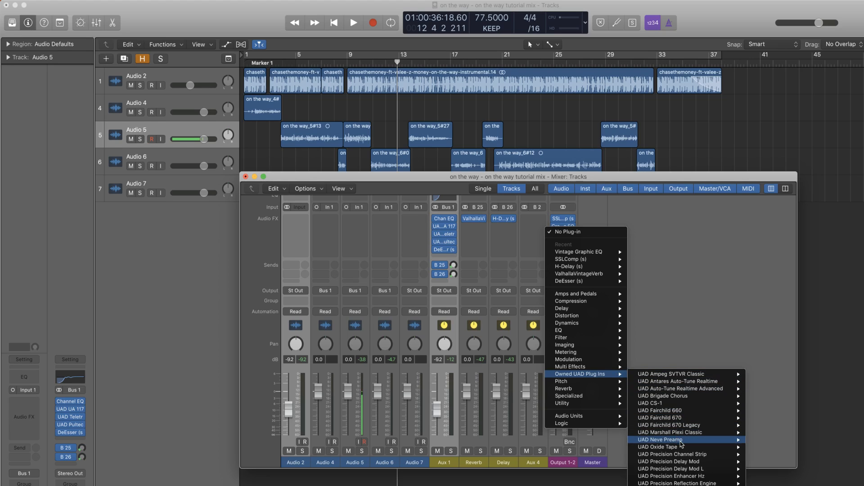
mouse_move(684, 448)
left_click(762, 447)
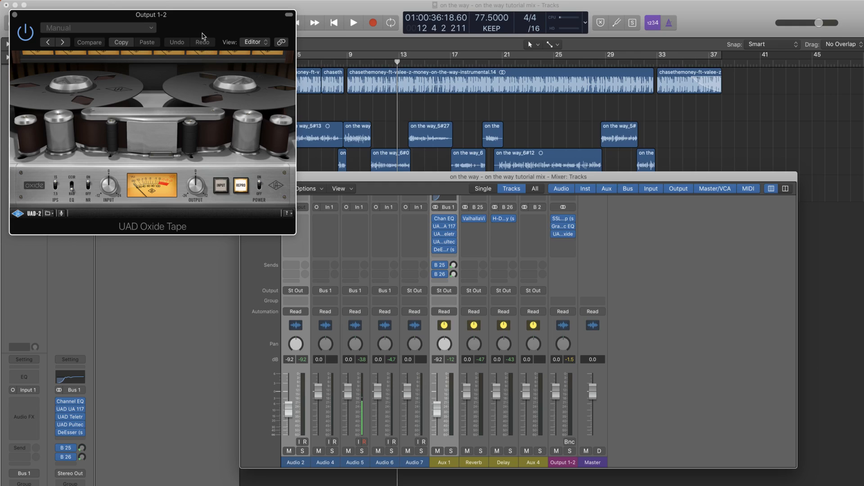
left_click_drag(202, 36, 804, 168)
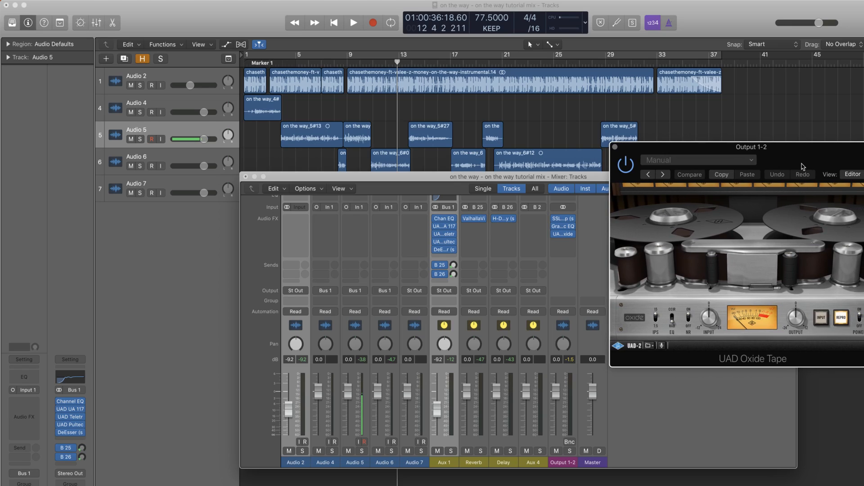
Step: Check UAD Oxide Tape's preset load and save options on Output 1-2, then close the plug-in window
left_click(651, 346)
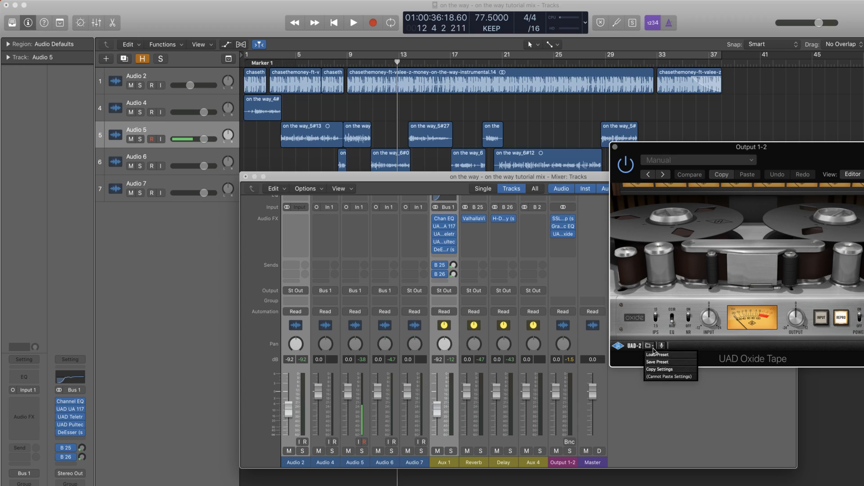
left_click(649, 346)
left_click(649, 346)
left_click(648, 347)
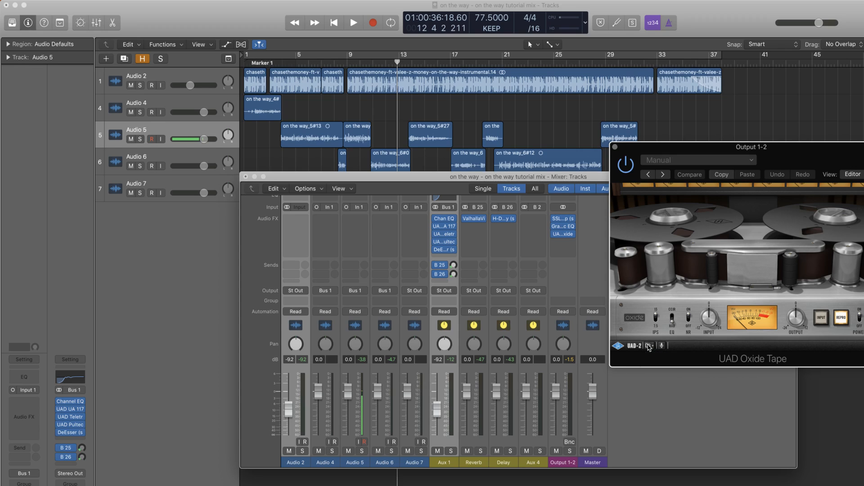
left_click(650, 346)
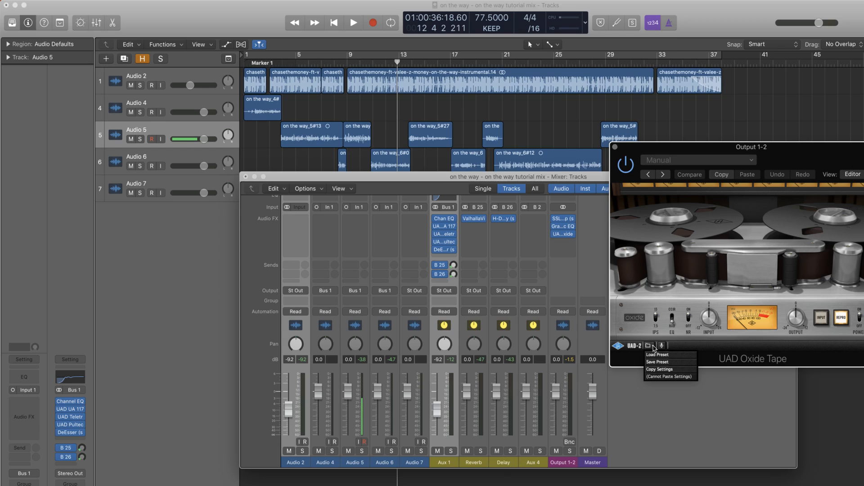
left_click(654, 348)
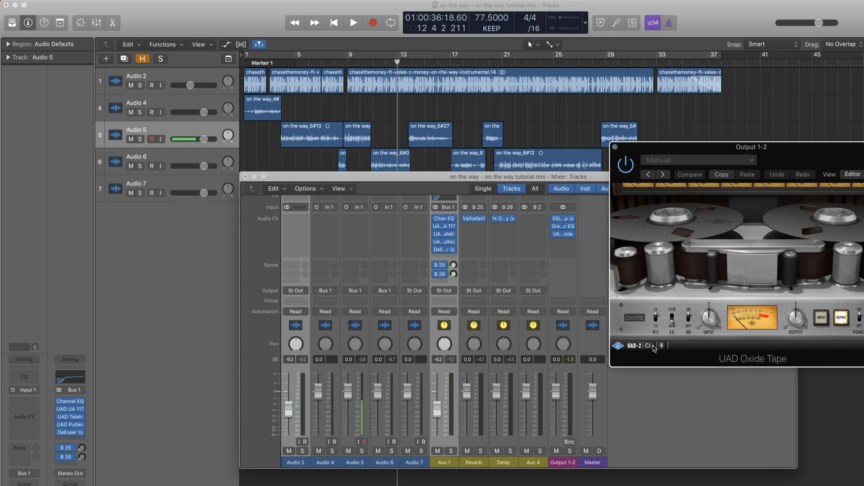
left_click(615, 147)
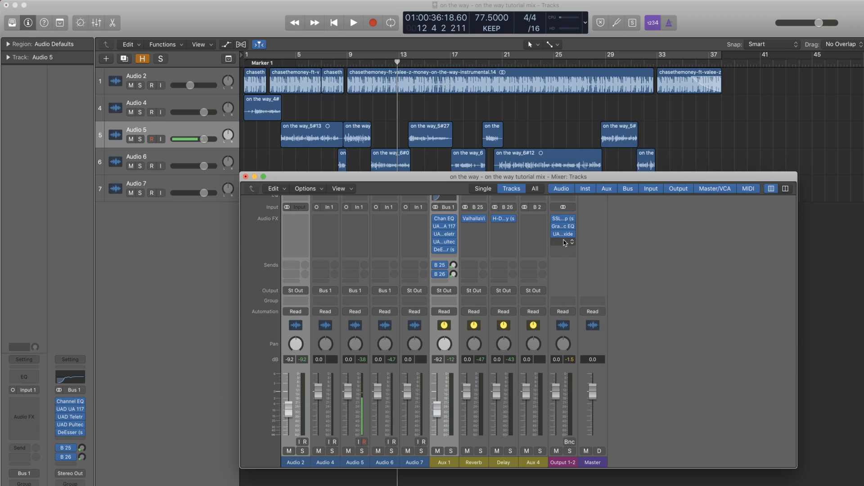
Step: Return the playhead to the project start, begin recording and hide the mixer
left_click(333, 22)
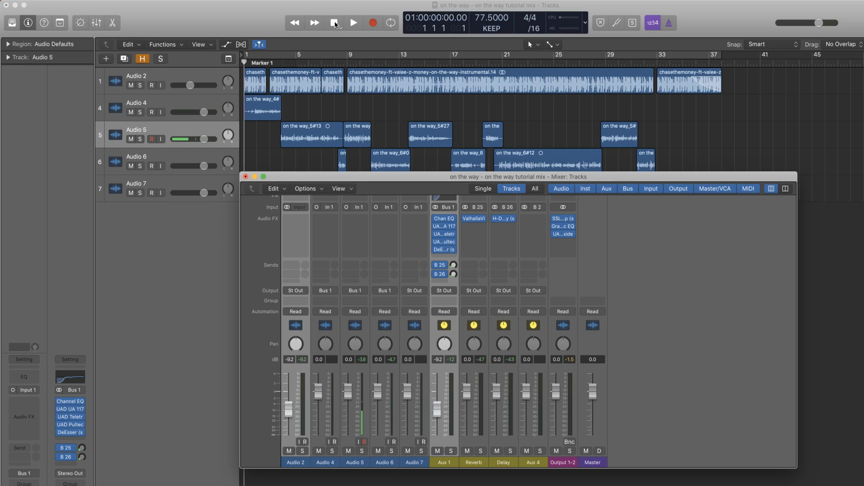
left_click(373, 23)
key("x")
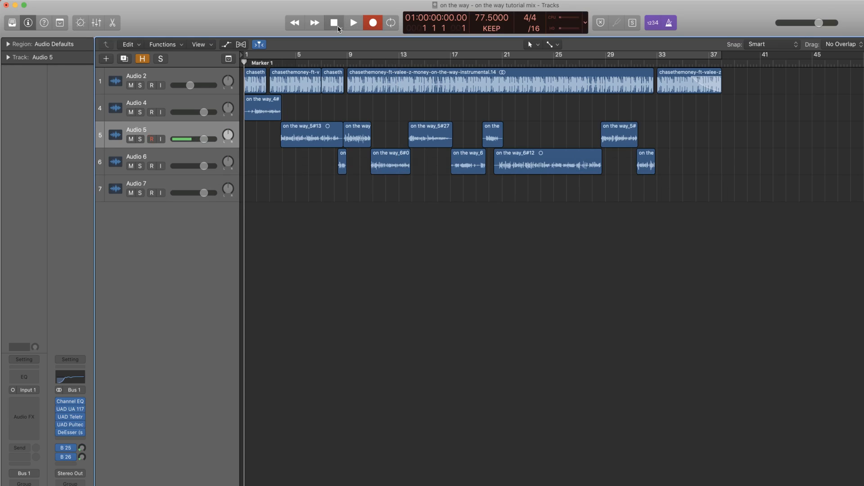
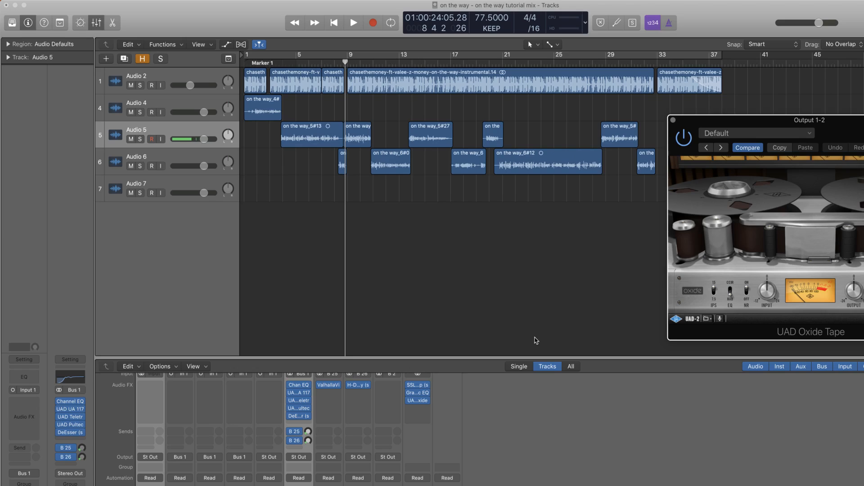
Step: Insert Ozone 8 after UAD Oxide Tape on Output 1-2 and add a Maximizer module to its chain
left_click(417, 408)
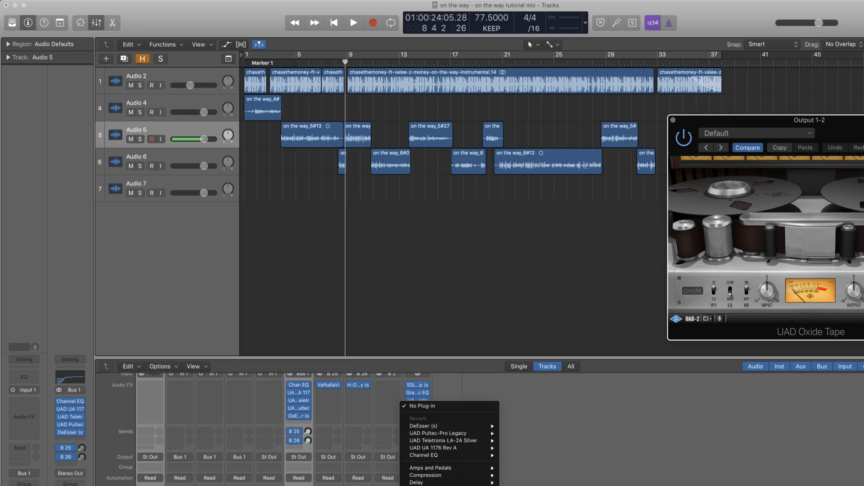
left_click(675, 424)
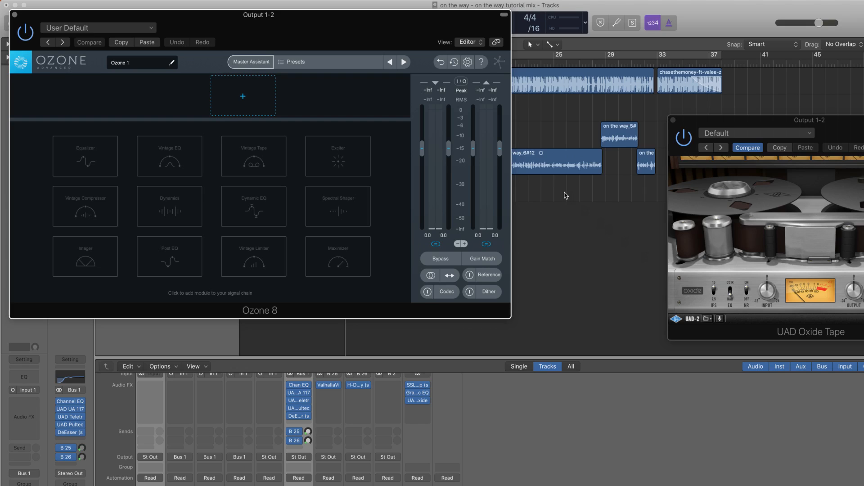
left_click_drag(384, 41, 542, 85)
left_click(495, 303)
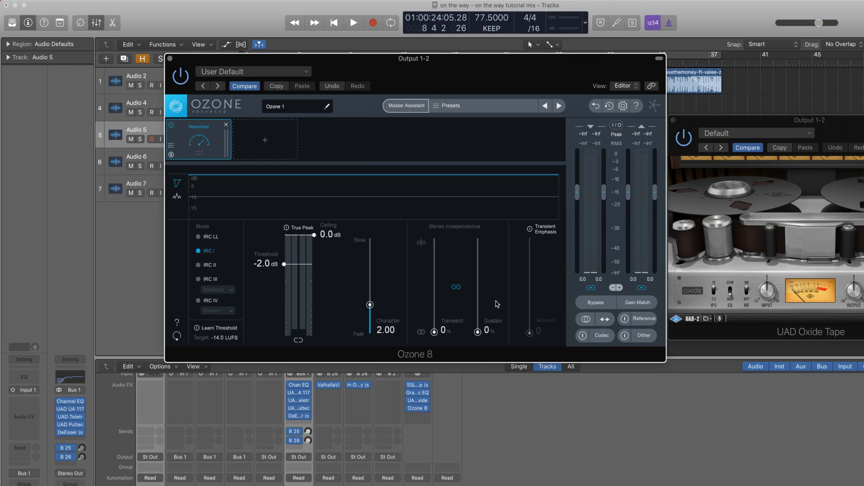
Step: Add an Imager module ahead of the Maximizer in Ozone and a Vintage Limiter at the chain's end
left_click(257, 135)
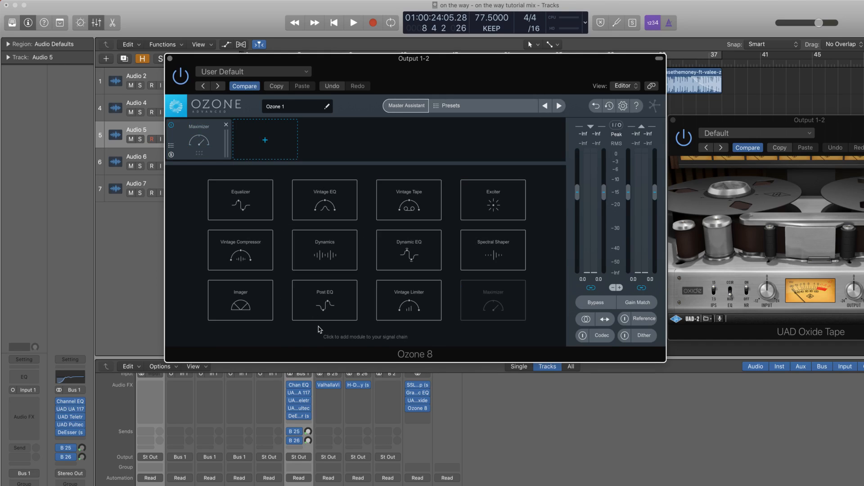
left_click(267, 310)
left_click_drag(267, 132, 173, 132)
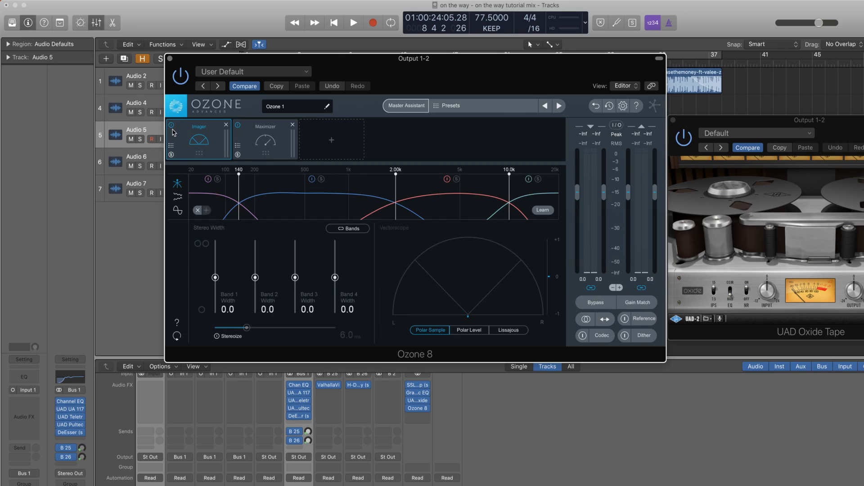
left_click(337, 150)
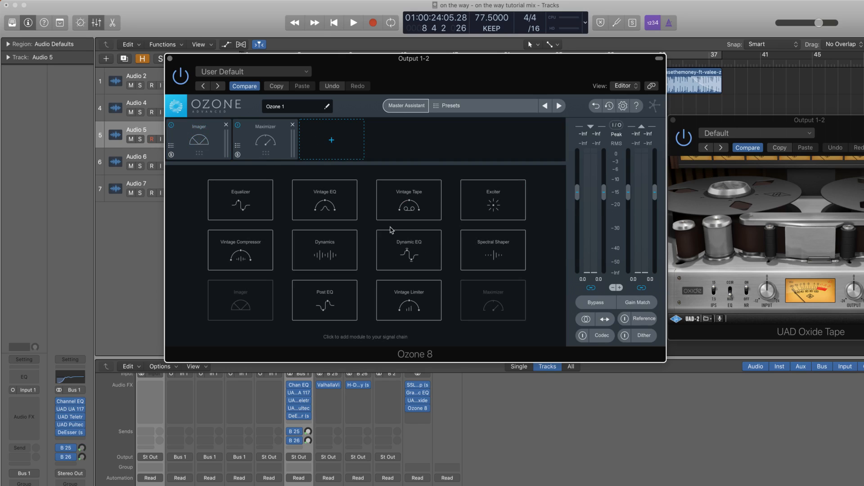
left_click(430, 294)
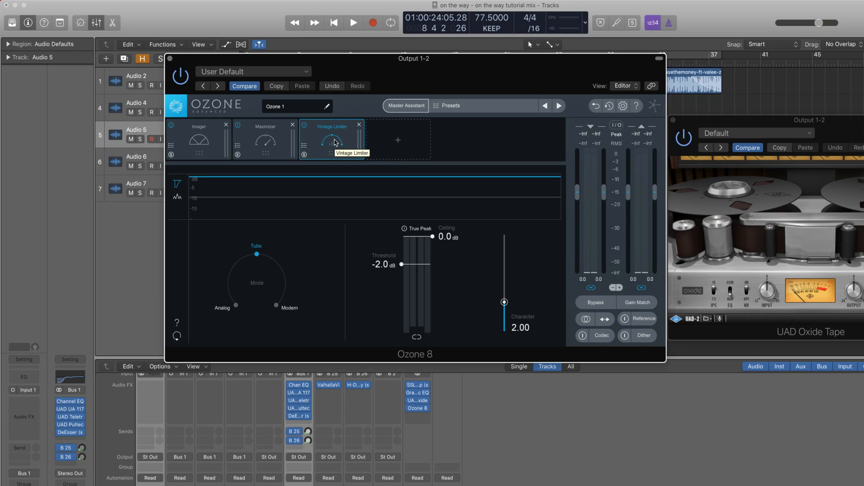
Step: Switch off Ozone's Imager and Vintage Limiter so that only the Maximizer is active, and show the Maximizer's settings
left_click(265, 126)
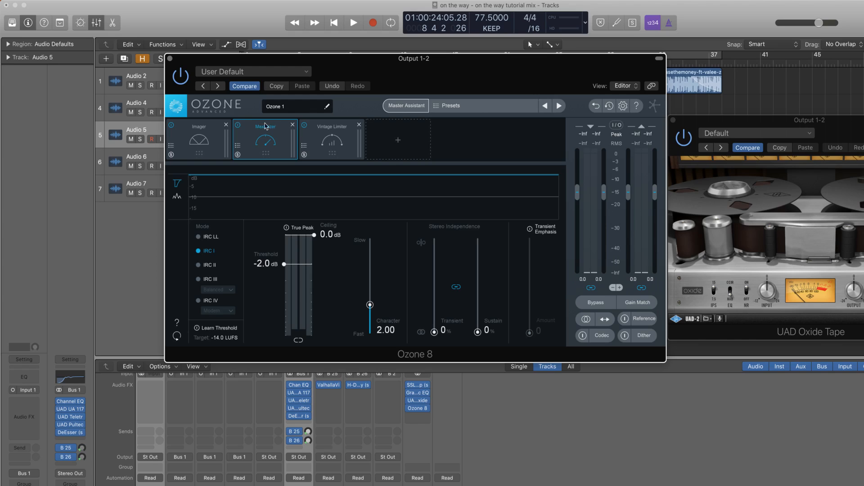
left_click(238, 126)
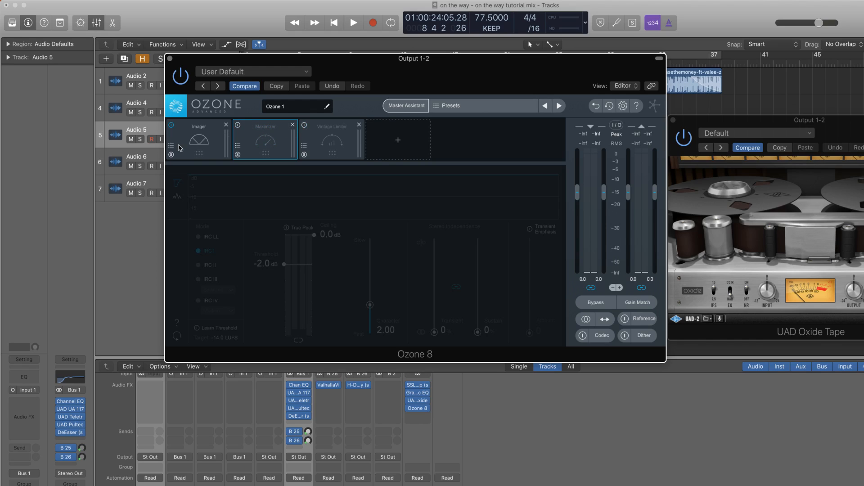
left_click(172, 131)
left_click(172, 125)
left_click(265, 127)
left_click(238, 125)
Step: During playback, set the Maximizer to IRC LL mode with True Peak on and its ceiling at -0.8 dB
key("space")
left_click_drag(396, 59, 507, 96)
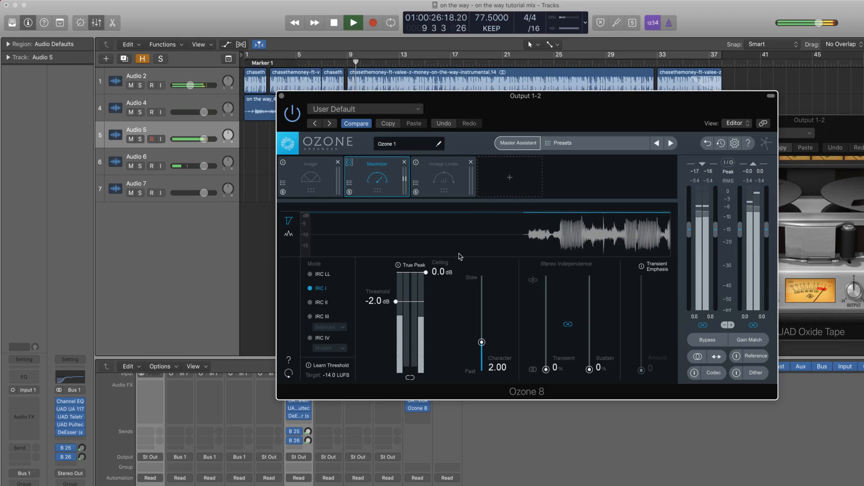
left_click(321, 274)
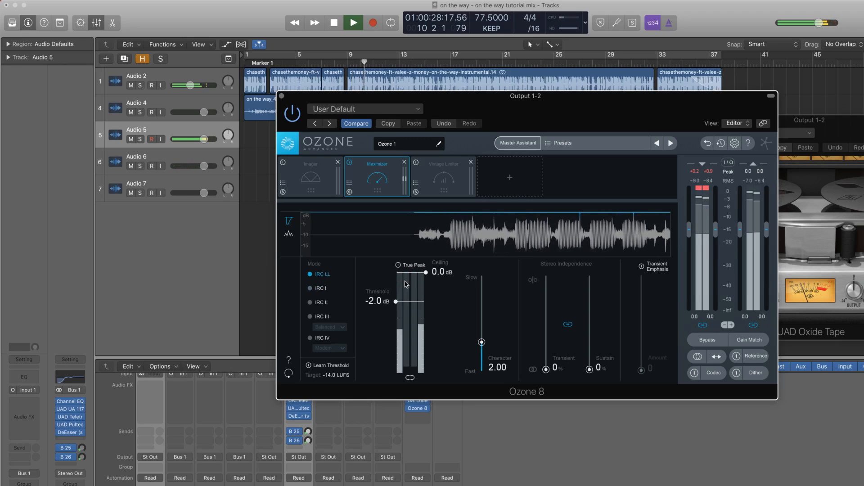
left_click(397, 266)
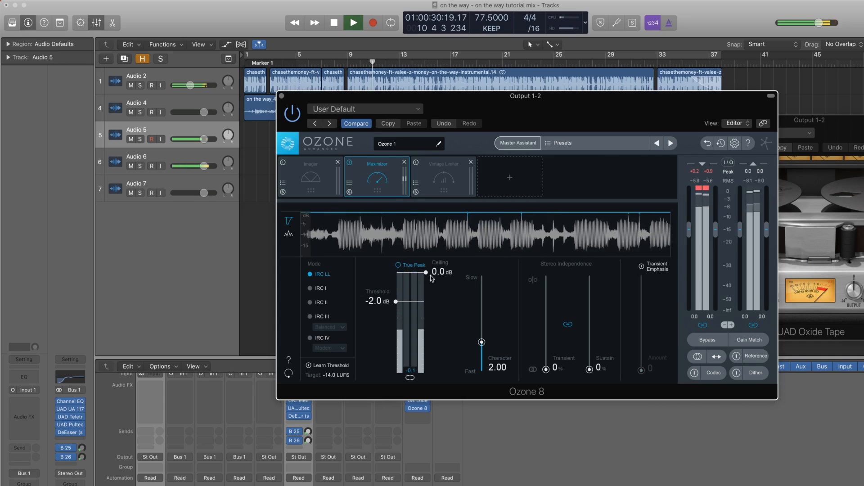
left_click_drag(425, 272, 427, 287)
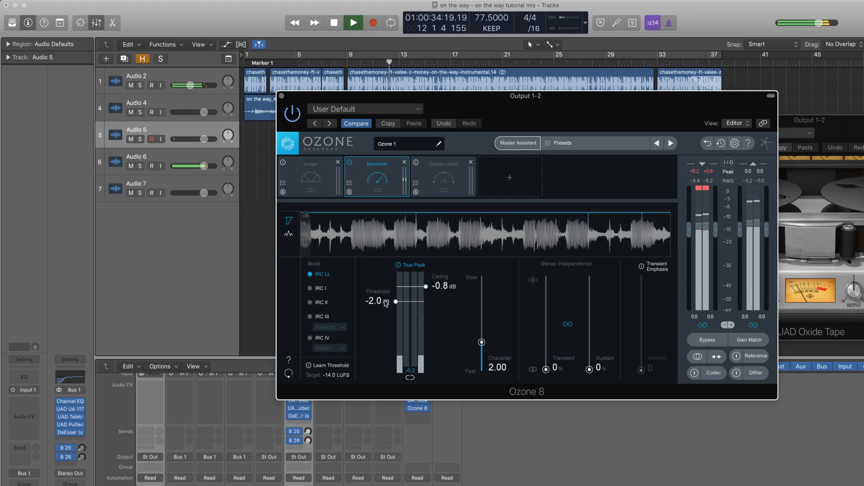
Step: Set the Maximizer's threshold to -3.6 dB and its character to 0.40 during playback, then stop playback
left_click_drag(396, 301, 396, 328)
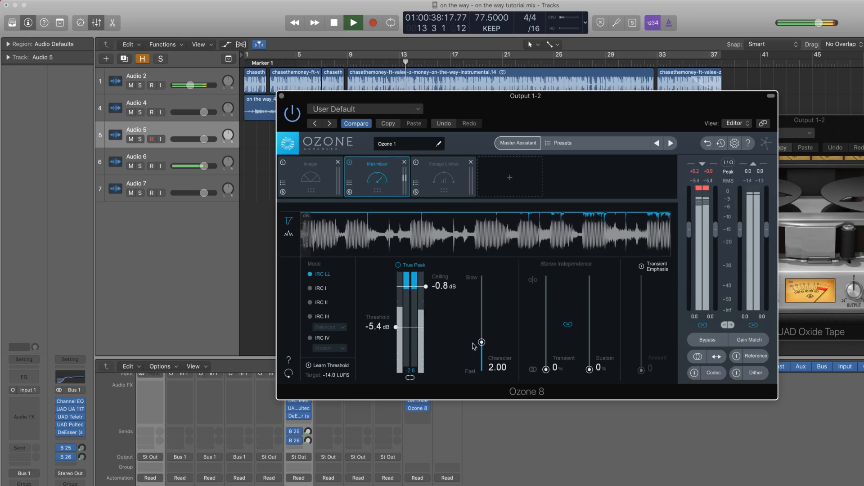
left_click_drag(481, 343, 482, 364)
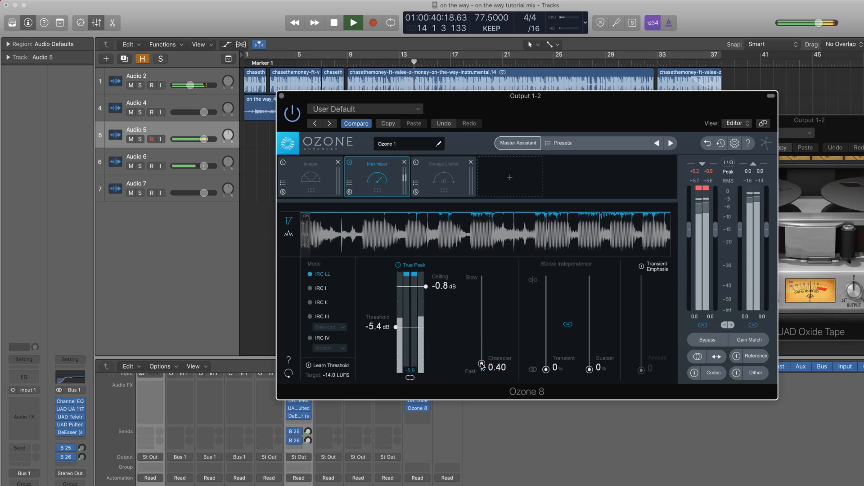
left_click_drag(396, 327, 397, 317)
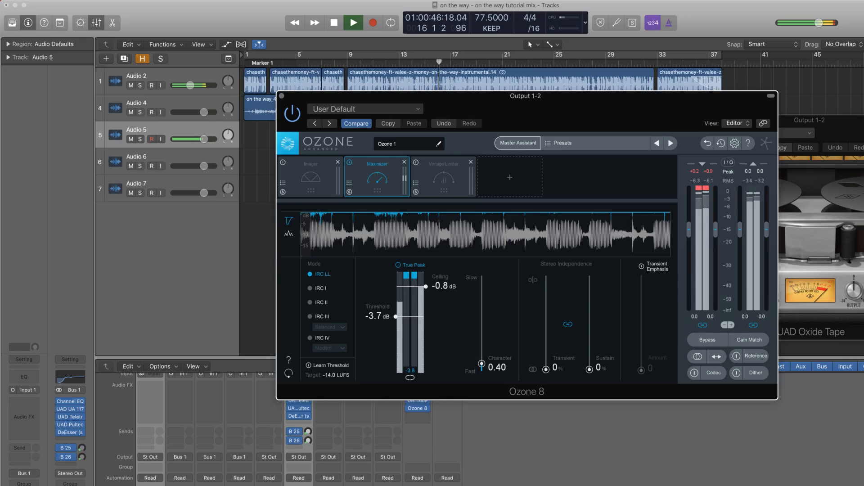
left_click(451, 448)
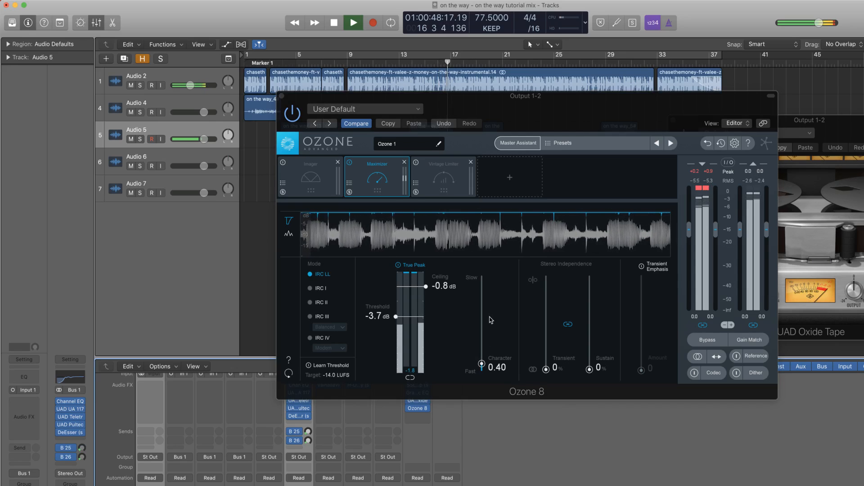
left_click_drag(395, 316, 396, 315)
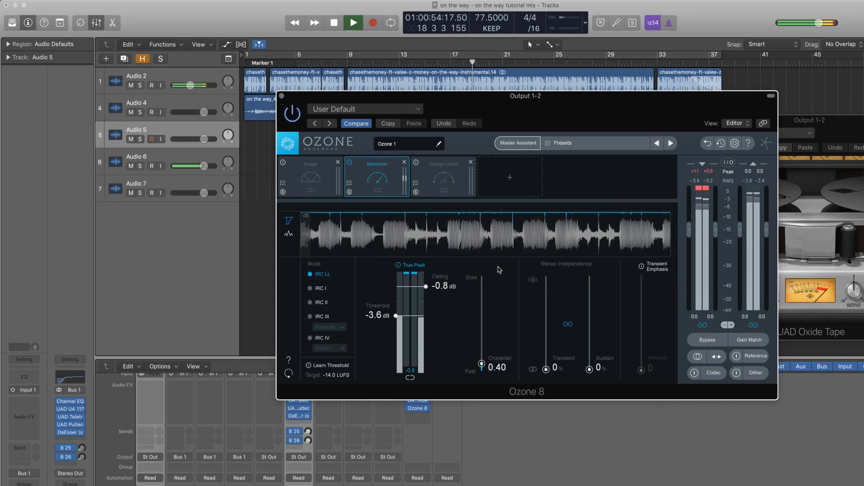
key("space")
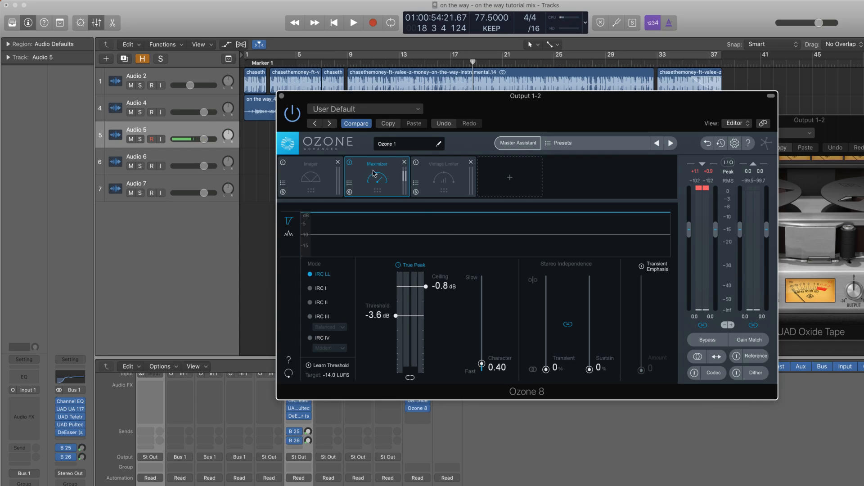
Step: Enable the Imager and, during playback, set its lower crossovers to 198 Hz and 908 Hz and band 2's width to 15.2
left_click(321, 173)
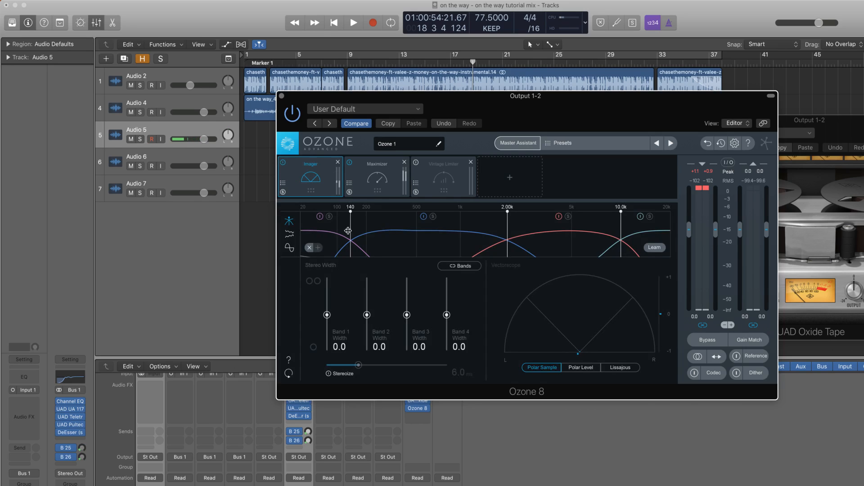
key("space")
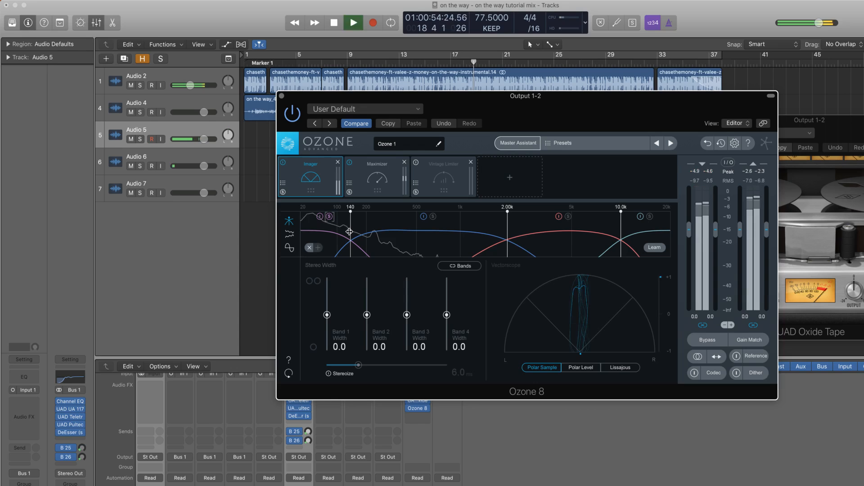
left_click_drag(350, 235, 366, 235)
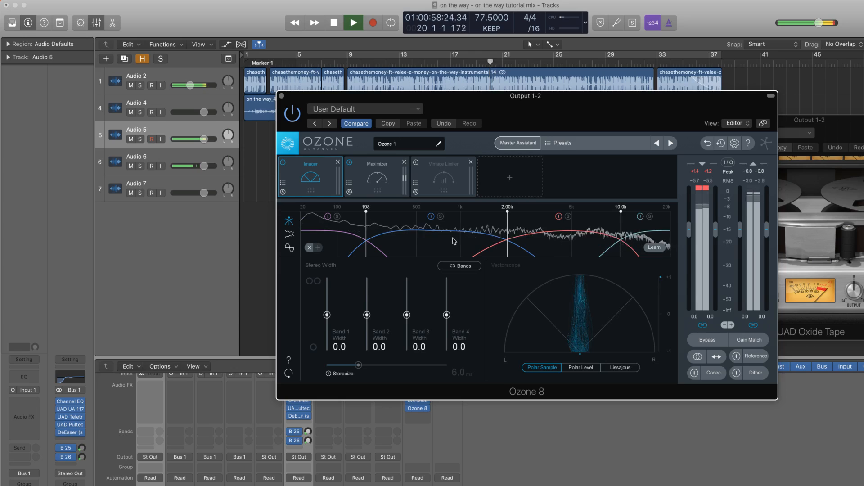
left_click_drag(507, 234, 454, 234)
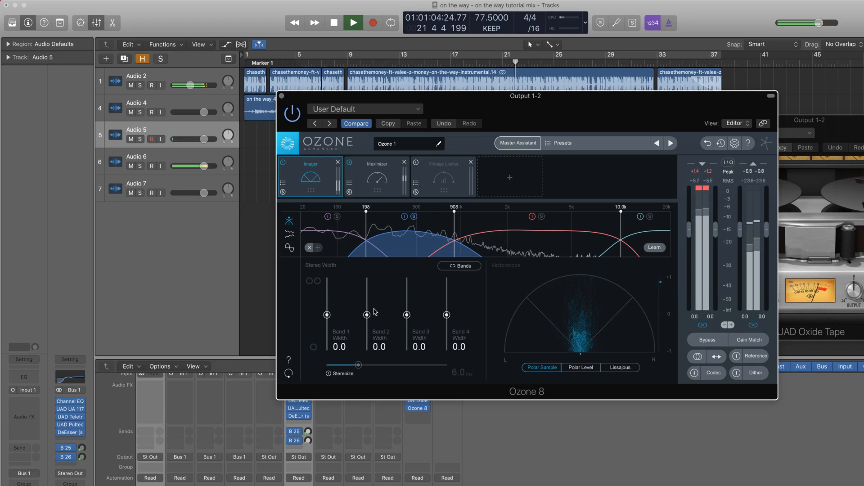
left_click_drag(367, 315, 368, 310)
left_click(415, 217)
key("space")
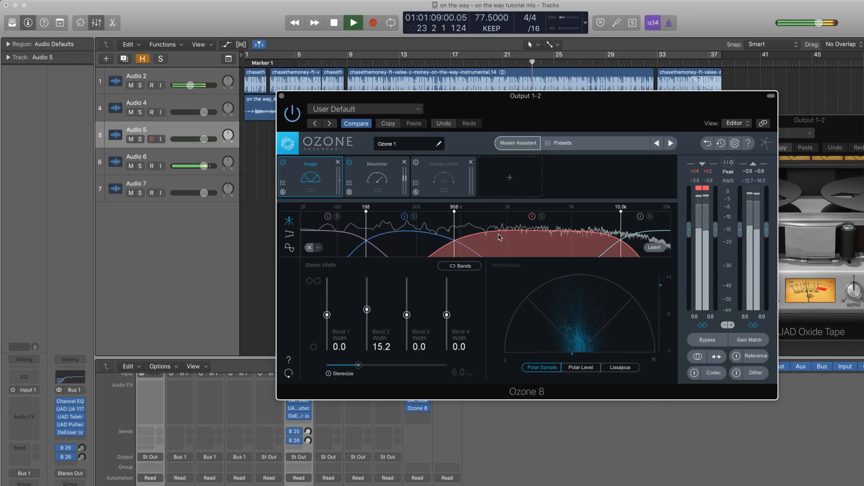
Step: Move the Imager's upper crossover to about 5.13 kHz, solo band 3 and set its width to 35.4 while checking with playback
left_click_drag(623, 236, 573, 228)
left_click(517, 217)
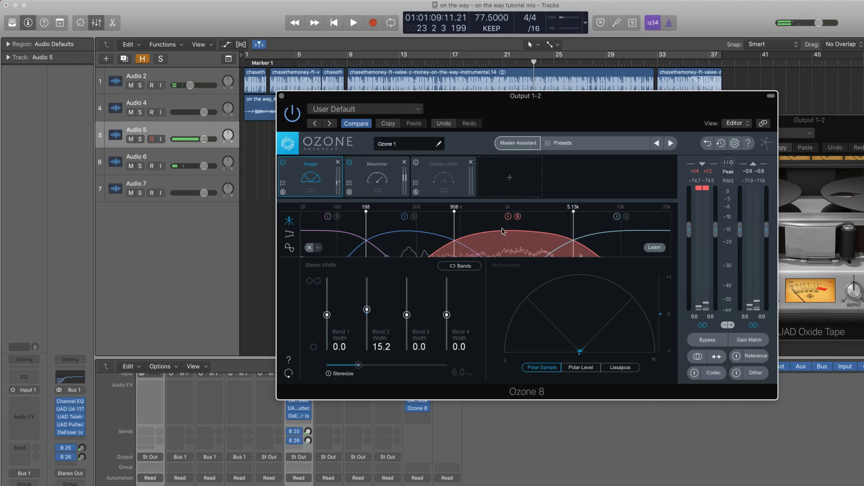
mouse_move(407, 315)
left_mouse_down()
mouse_move(407, 260)
mouse_move(407, 354)
mouse_move(408, 278)
mouse_move(408, 306)
left_mouse_up()
key("space")
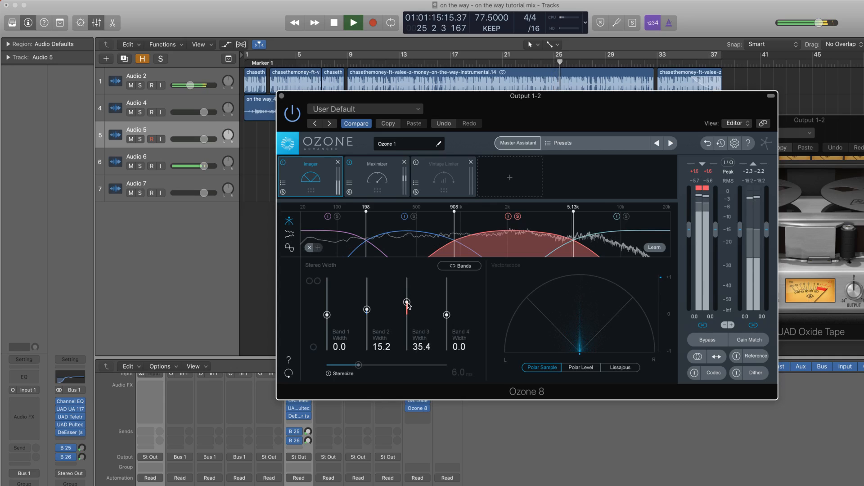
key("space")
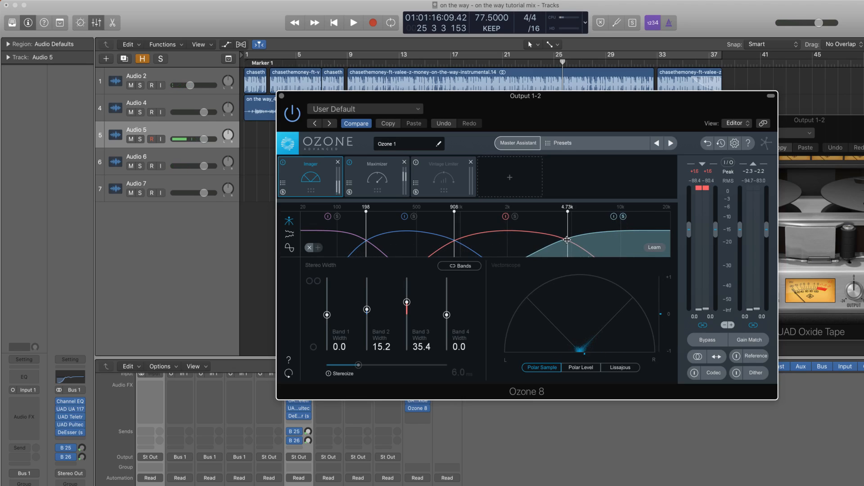
Step: Set the Imager's upper crossover to 4.56 kHz and band 4's width to 39.2 while checking with playback
left_click_drag(566, 240, 566, 239)
key("space")
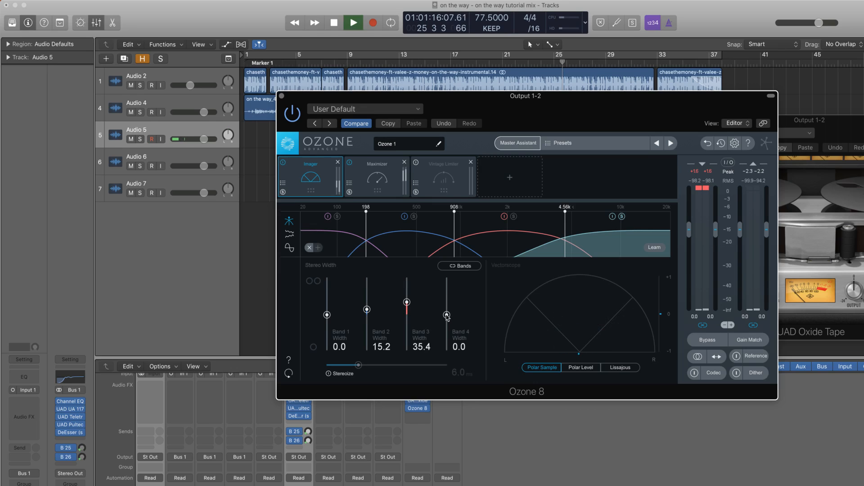
left_click_drag(447, 315, 446, 279)
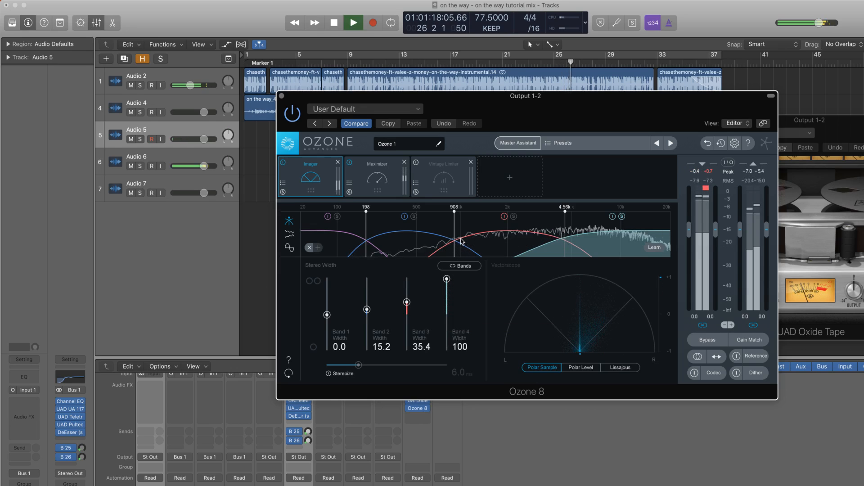
left_click_drag(451, 279, 452, 302)
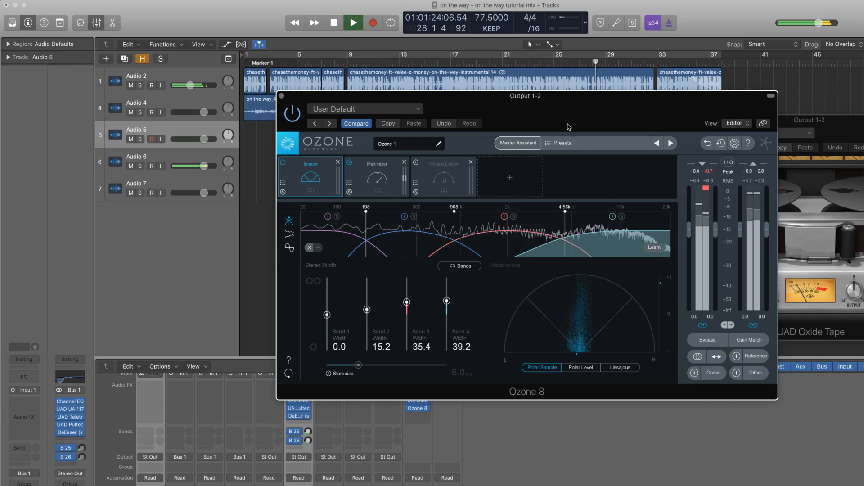
Step: Enable the Vintage Limiter and stop playback, with True Peak on, the ceiling at -0.3 dB and the character at 0.62
left_click(451, 166)
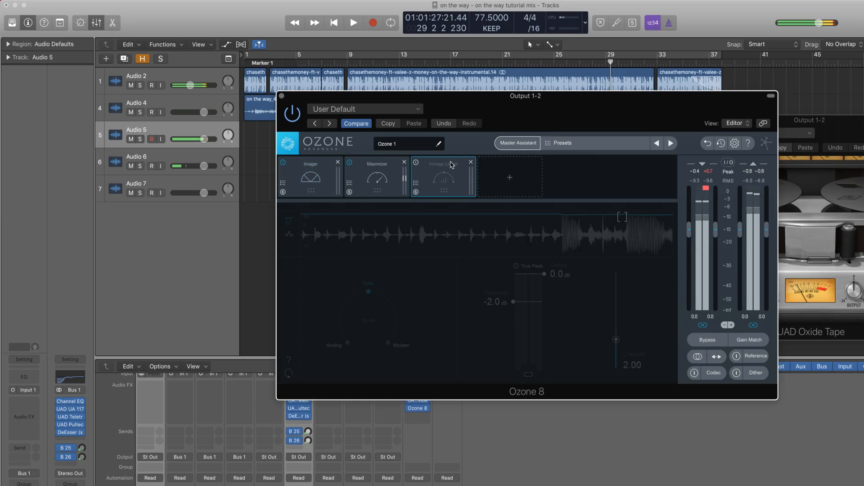
key("space")
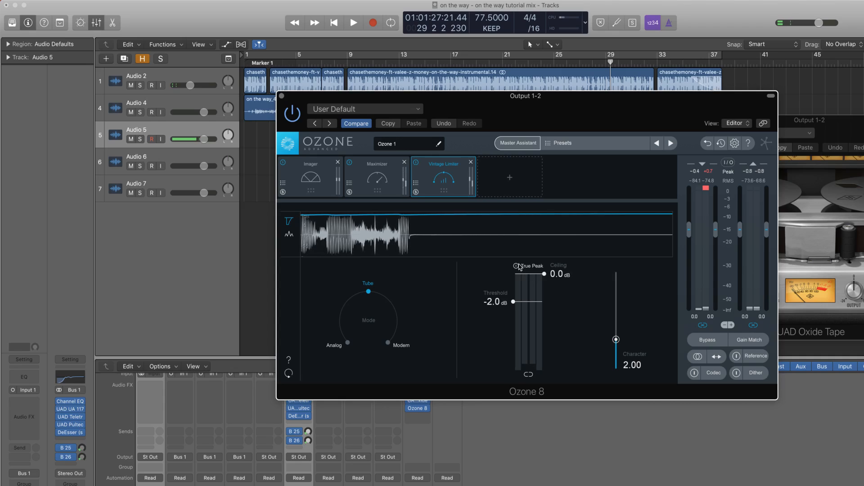
mouse_move(541, 278)
left_mouse_down()
mouse_move(540, 289)
mouse_move(542, 281)
left_mouse_up()
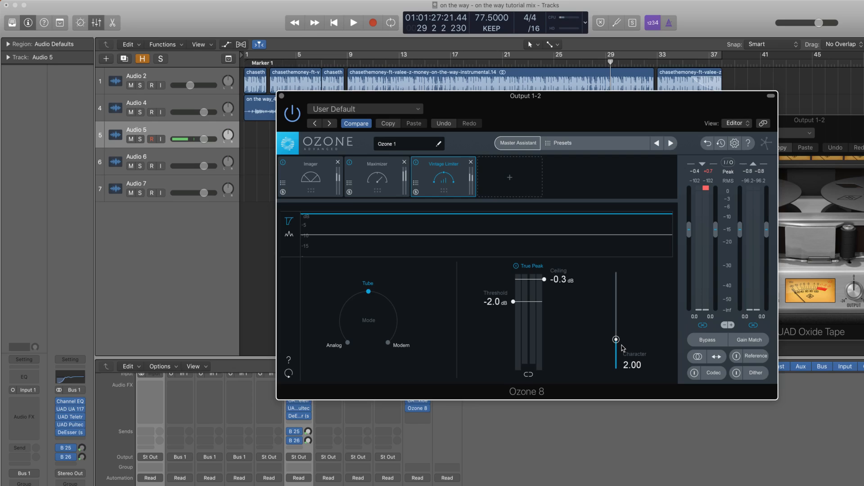
left_click_drag(616, 340, 617, 354)
Step: Play the mastered mix from the beginning to check it, stop playback and close the Ozone 8 and UAD Oxide Tape windows
key("Return")
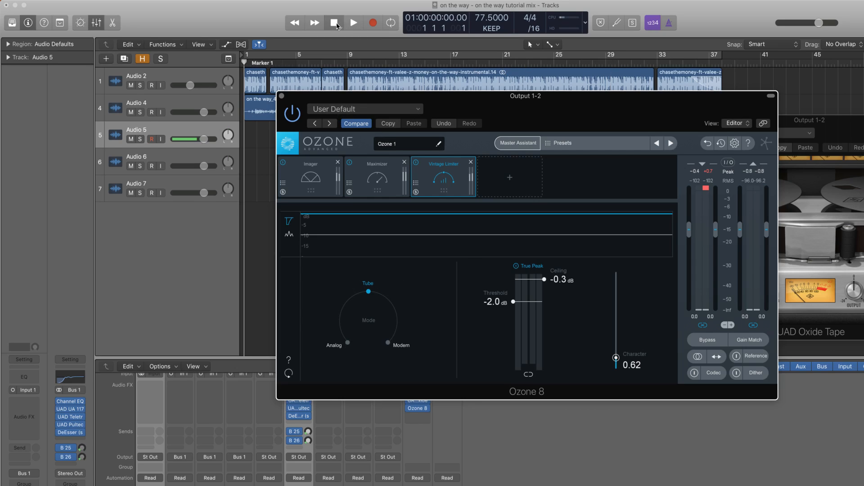
key("space")
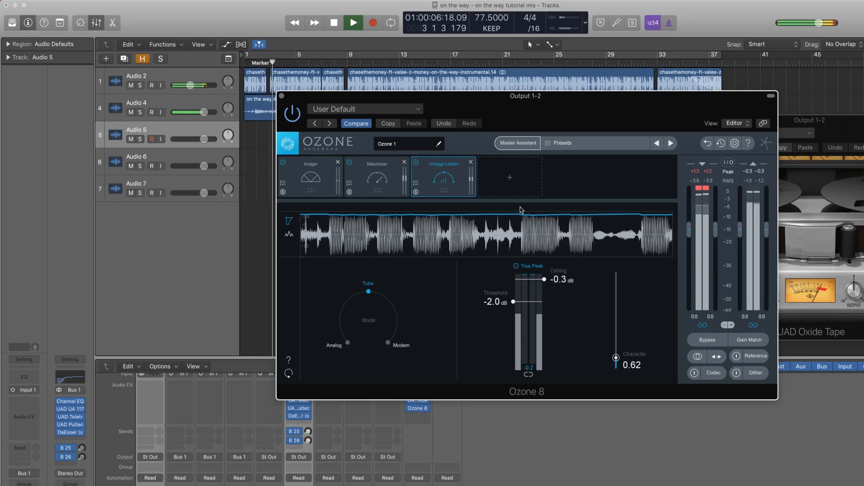
left_click_drag(518, 112, 544, 193)
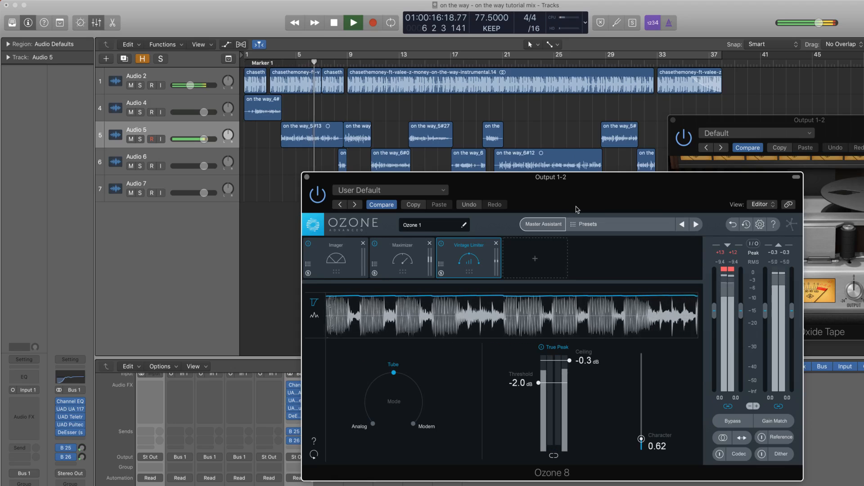
key("space")
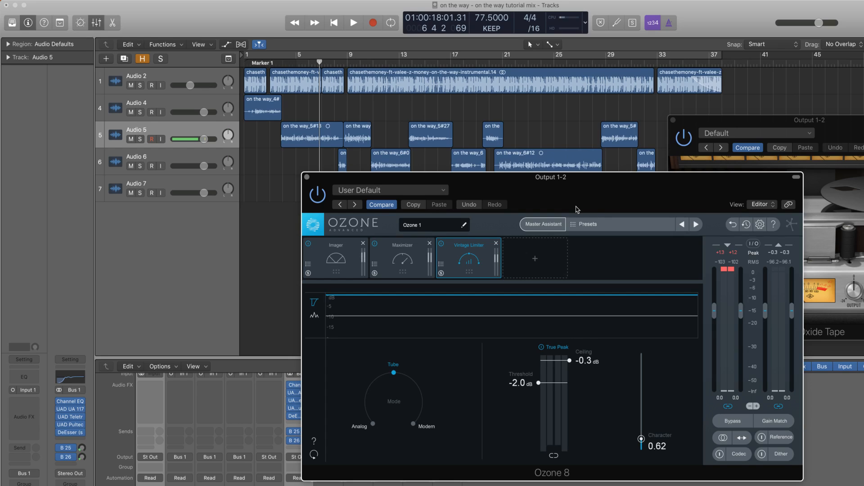
left_click(307, 177)
left_click(673, 121)
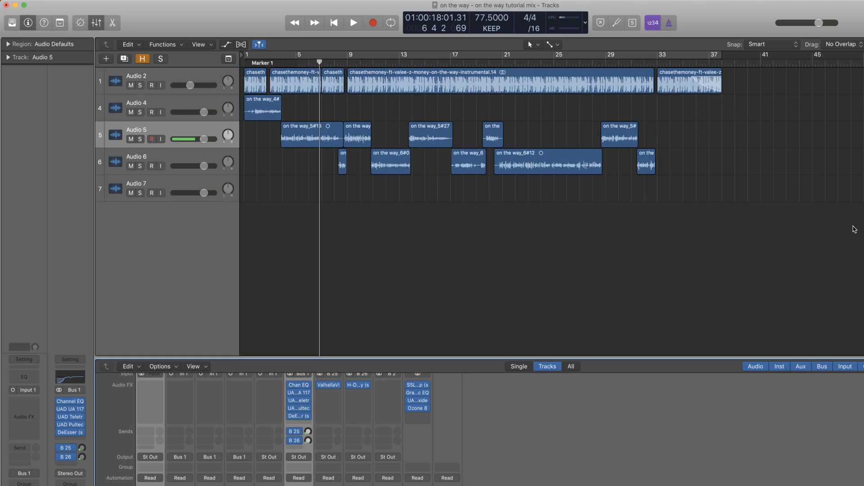